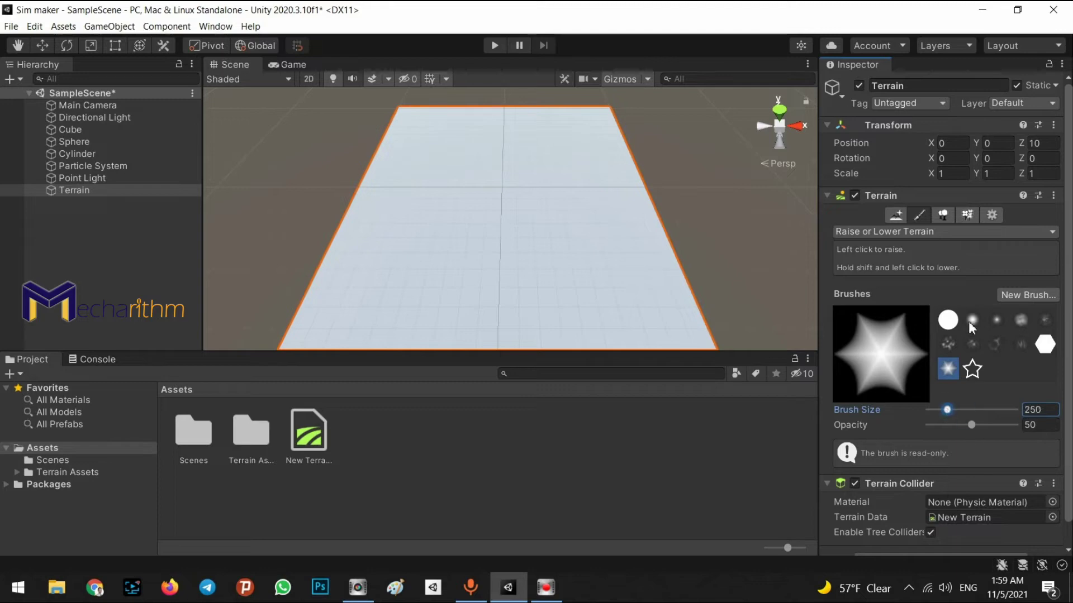
Raise a long ridge and taller mounds, flatten the right ends, and add a rough noisy mound
mouse_move(592, 133)
mouse_down()
mouse_move(478, 137)
mouse_move(548, 218)
mouse_move(637, 246)
mouse_move(648, 212)
mouse_up()
scroll(549, 218, up, 4)
scroll(778, 276, down, 2)
drag(971, 425, 998, 425)
mouse_move(606, 192)
mouse_down()
mouse_move(470, 189)
mouse_move(568, 233)
mouse_up()
right_drag(581, 224, 587, 261)
mouse_move(691, 208)
shift+mouse_down()
mouse_move(652, 209)
mouse_move(663, 328)
shift+mouse_up()
click(947, 344)
mouse_move(642, 185)
mouse_down()
mouse_move(600, 237)
mouse_move(716, 139)
mouse_move(547, 65)
mouse_move(489, 135)
mouse_up()
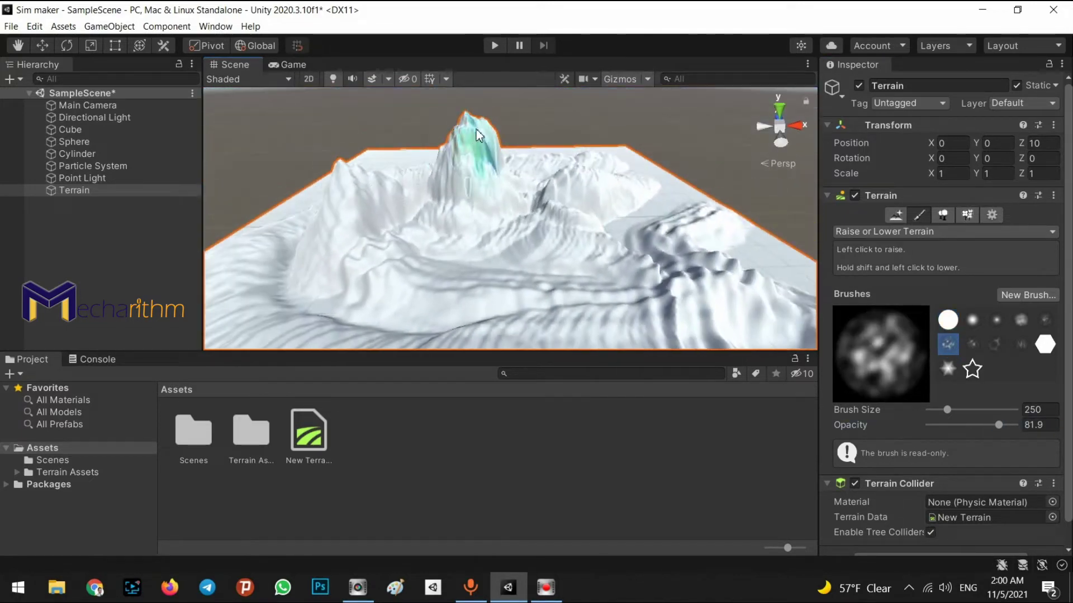
Switch the sculpting tool to Smooth Height with the plain round brush
click(944, 231)
click(894, 307)
click(948, 313)
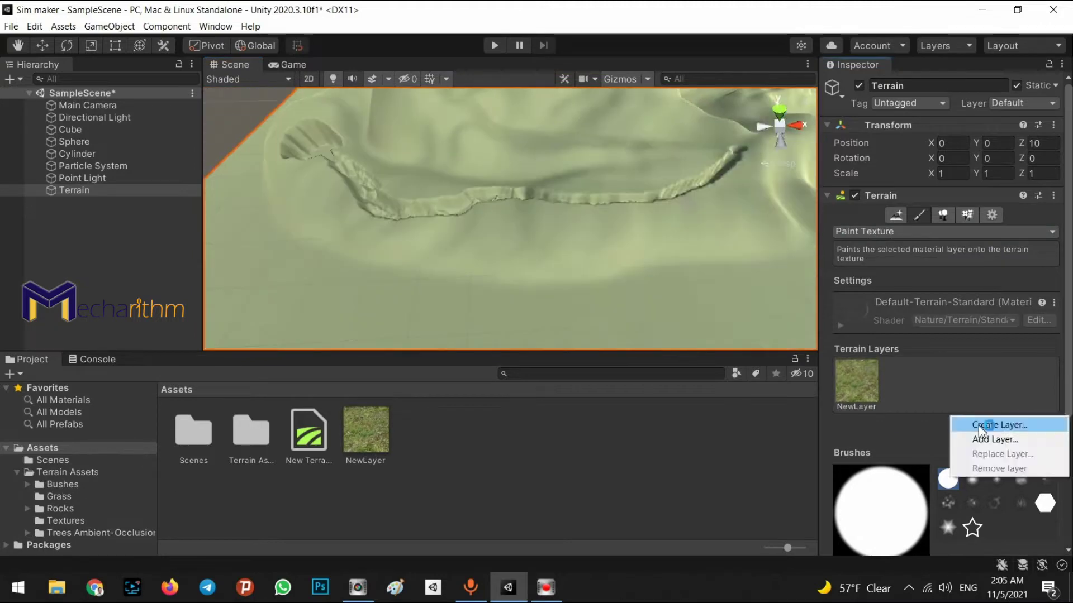
Create a new terrain texture layer and pick its texture
click(979, 425)
double_click(826, 193)
scroll(855, 179, down, 5)
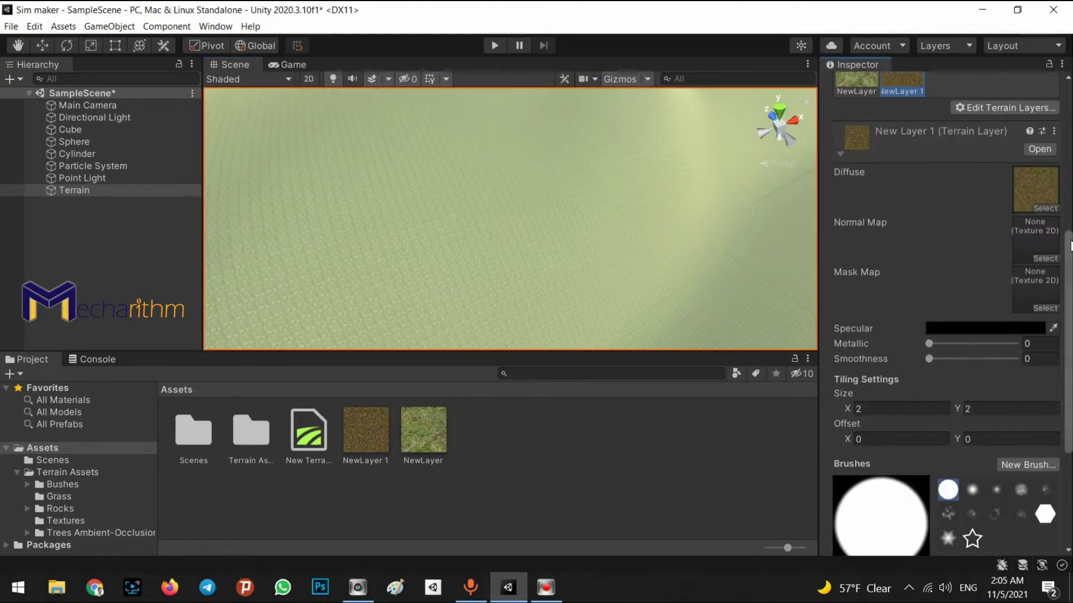
click(840, 154)
Resize the brush, paint the brown texture onto the terrain, and view the tree-covered result
drag(963, 385, 941, 385)
scroll(558, 224, down, 8)
mouse_move(623, 246)
mouse_down()
mouse_move(506, 239)
mouse_move(627, 166)
mouse_up()
alt+drag(652, 180, 663, 190)
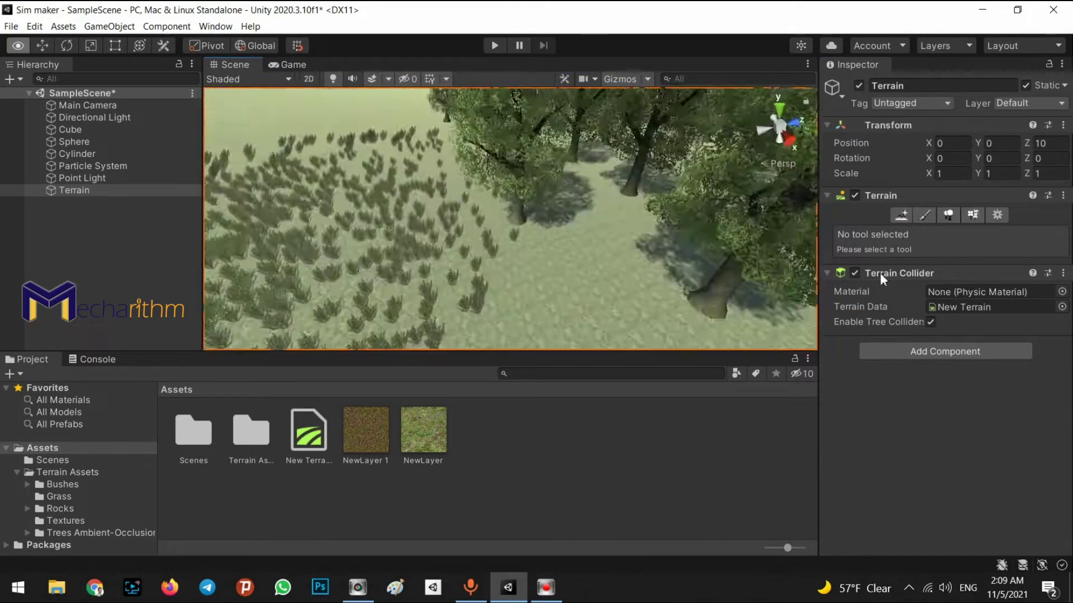
right_drag(721, 212, 734, 217)
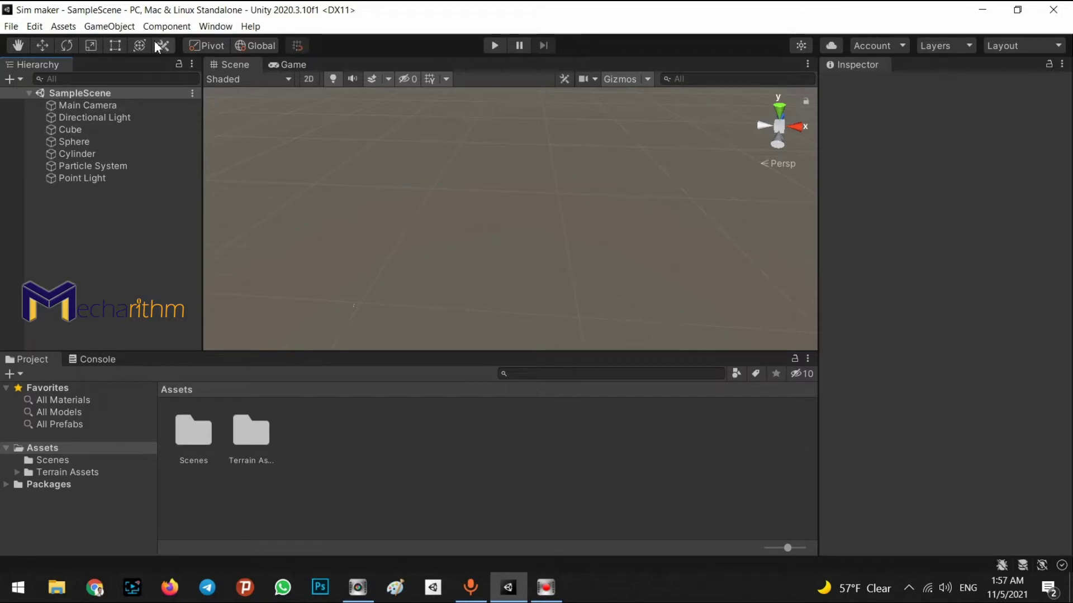
Create a Terrain object via GameObject > 3D Object > Terrain and keep its default name
click(103, 28)
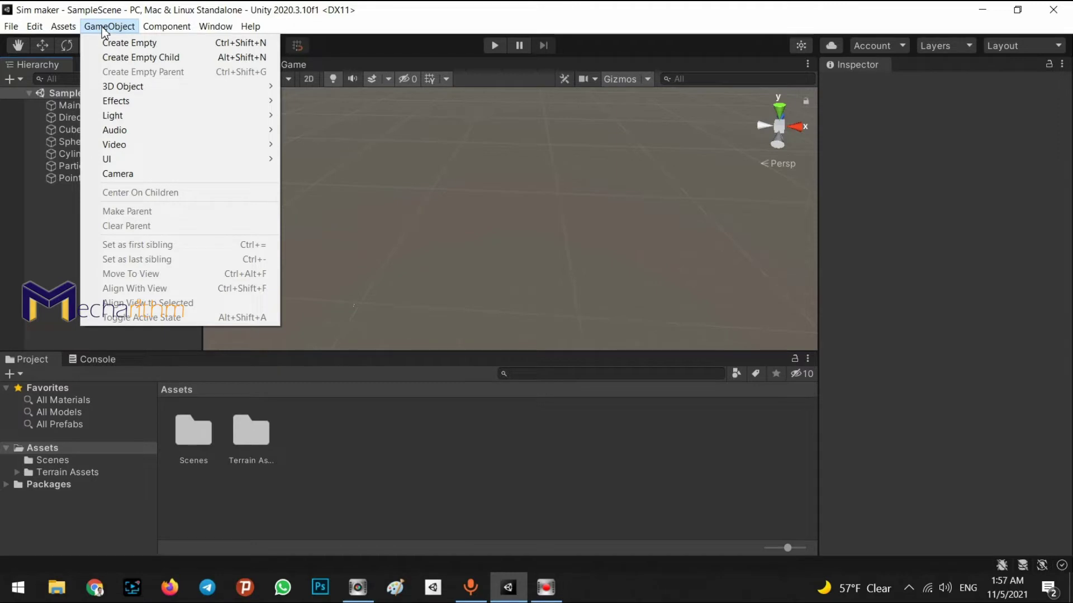
mouse_move(132, 87)
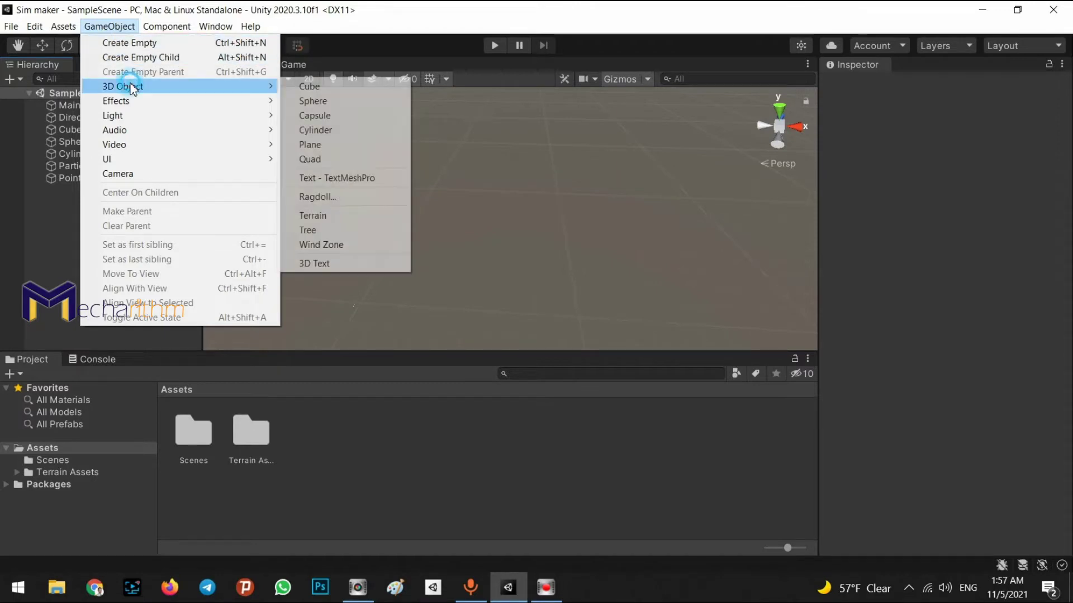
click(319, 215)
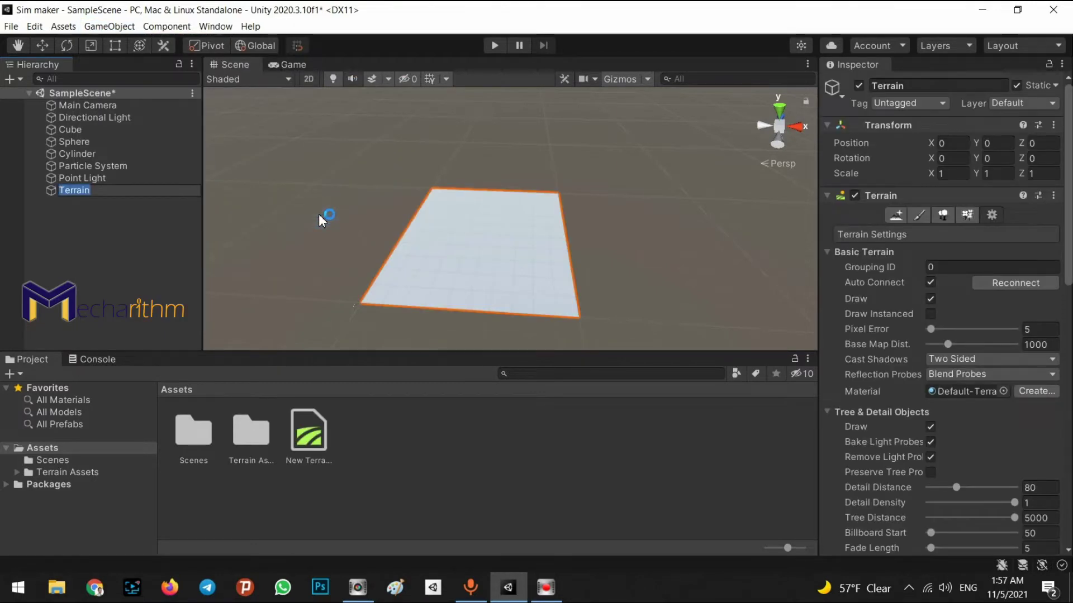
click(104, 193)
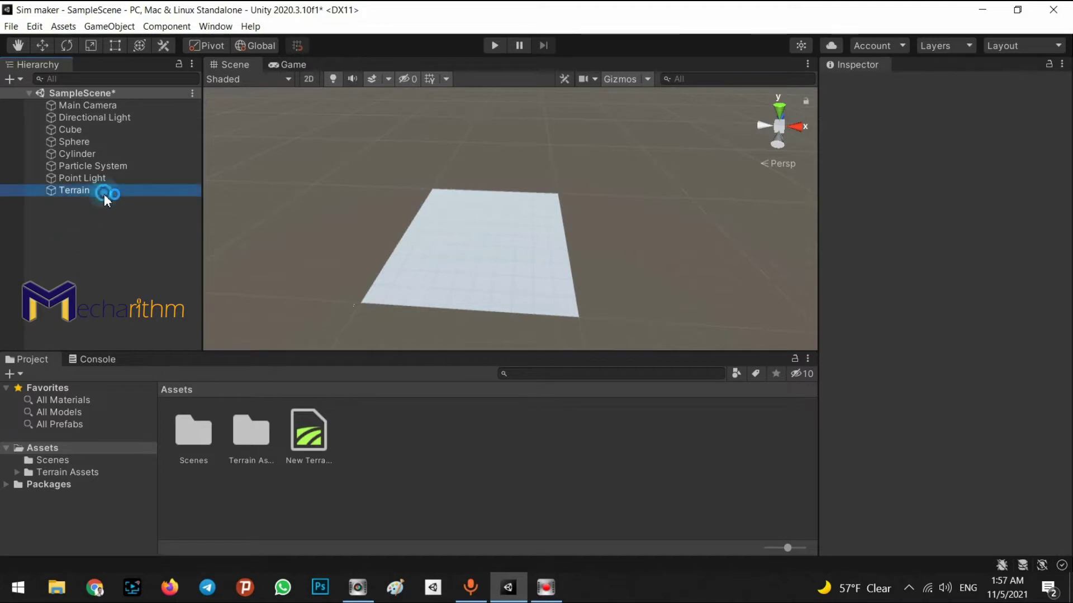
Fly the Scene camera toward the new terrain and shrink its length along Z
right_drag(505, 210, 491, 261)
key(w)
key(r)
mouse_move(309, 259)
mouse_down()
mouse_move(306, 250)
mouse_move(296, 292)
mouse_move(311, 254)
mouse_up()
Reset the terrain's Scale Z to 1 and push it back along Z
click(1049, 173)
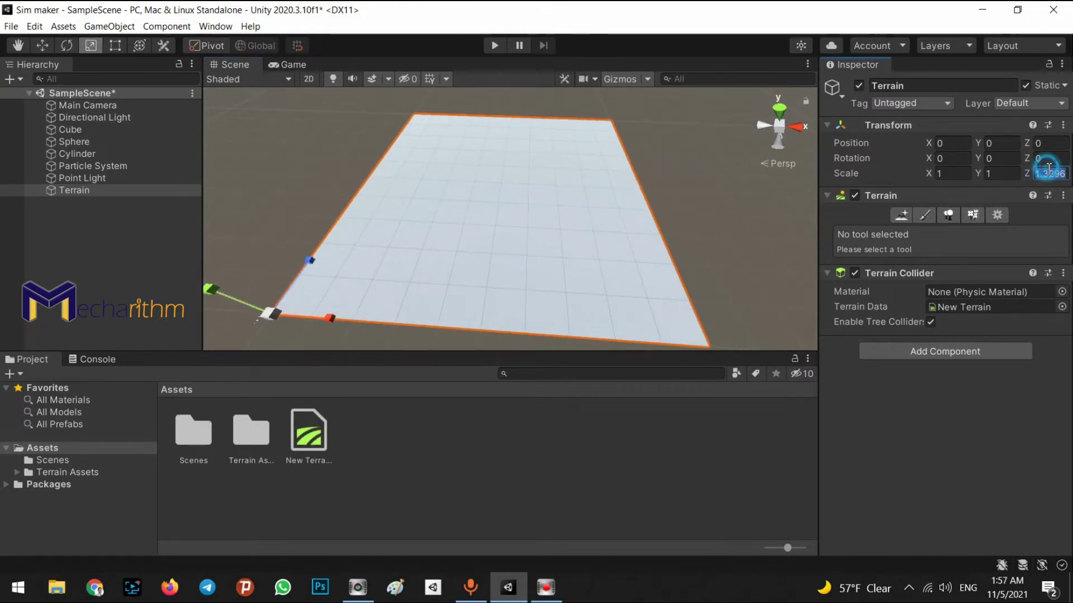
text(1)
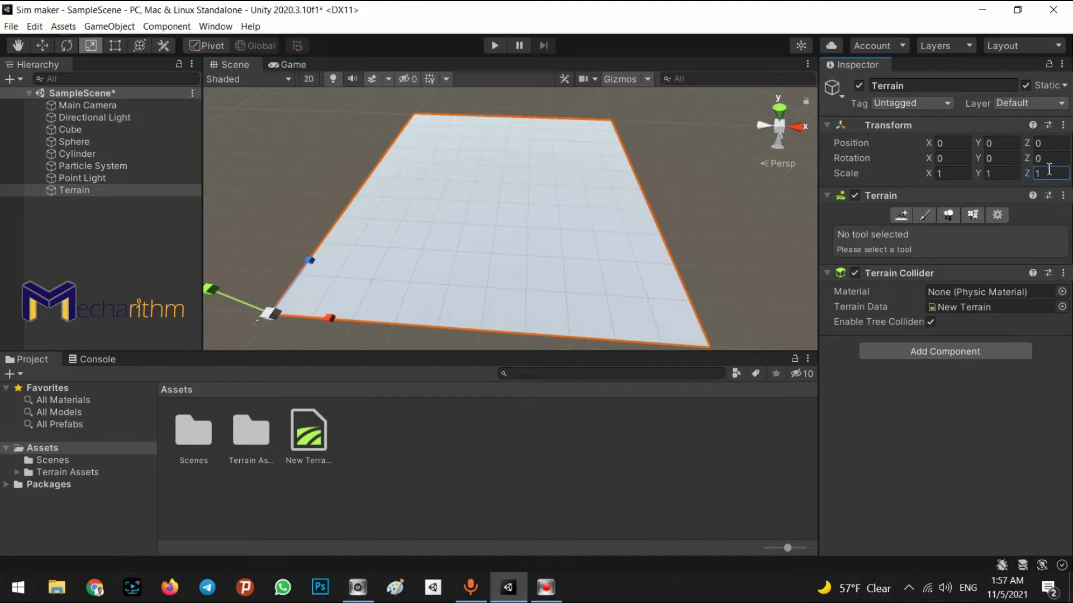
right_drag(603, 232, 522, 249)
key(w)
drag(391, 197, 437, 117)
key(e)
Reset Rotation Z to 0 and move the terrain to Position Z 10
click(1050, 159)
text(0)
key(Return)
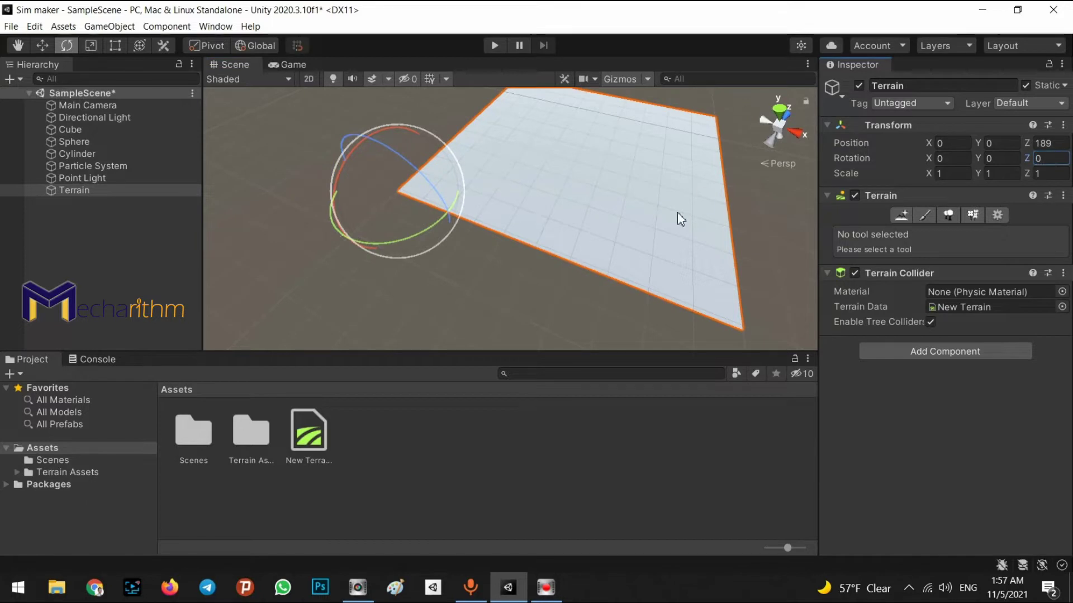
key(w)
drag(457, 171, 427, 203)
Turn the view so the terrain sits farther away and show its Terrain Settings
right_drag(492, 205, 602, 210)
right_drag(580, 256, 721, 226)
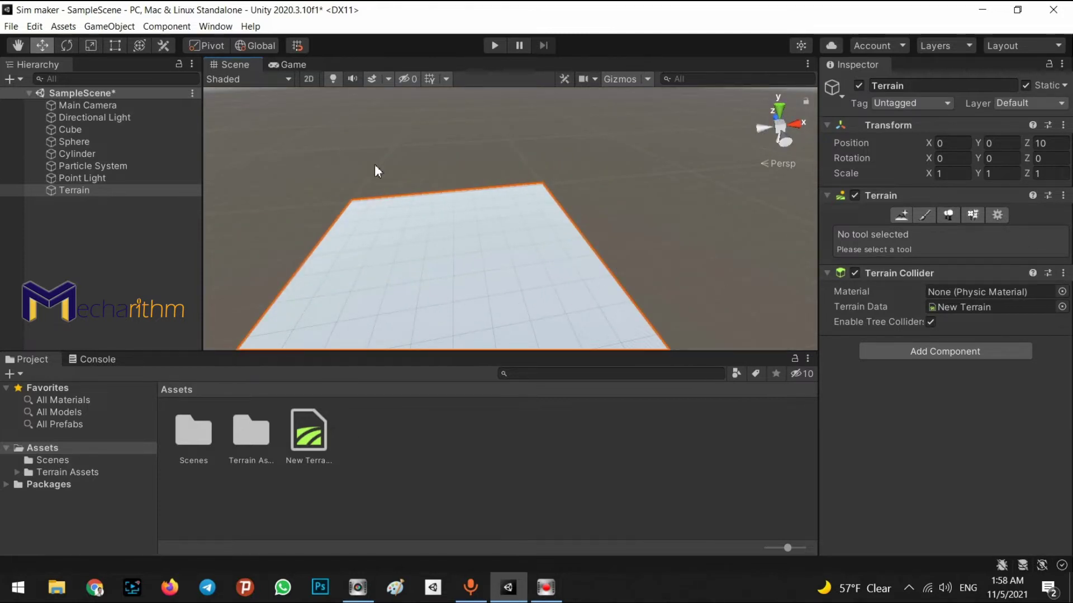
click(1006, 220)
drag(1070, 159, 1071, 311)
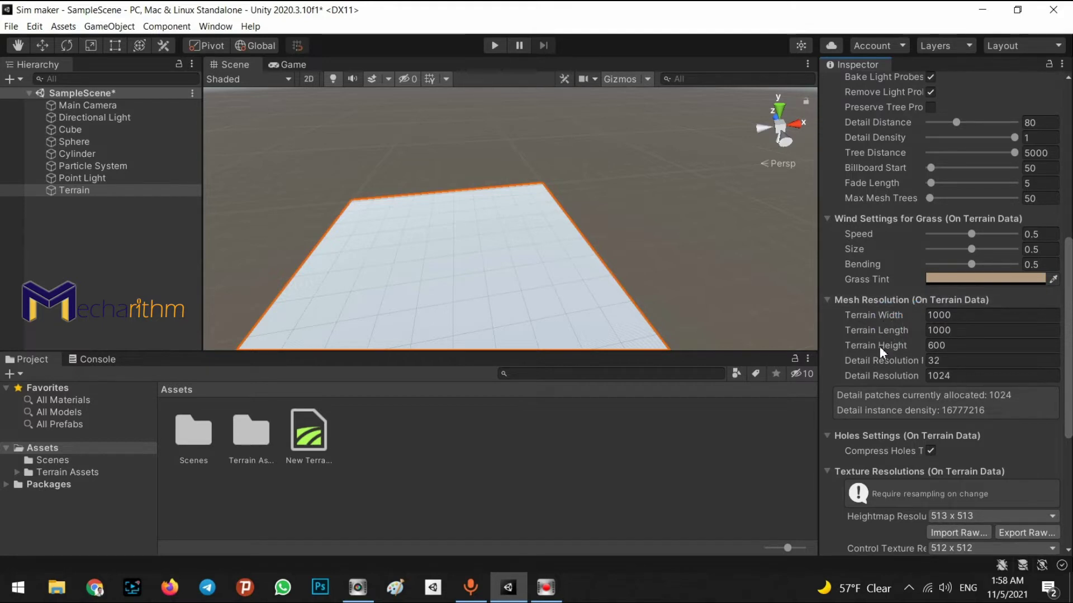
Set Terrain Width and Terrain Length to 2000 each, then orbit around the enlarged terrain
click(930, 315)
text(2000)
key(Return)
click(929, 330)
text(2000)
key(Return)
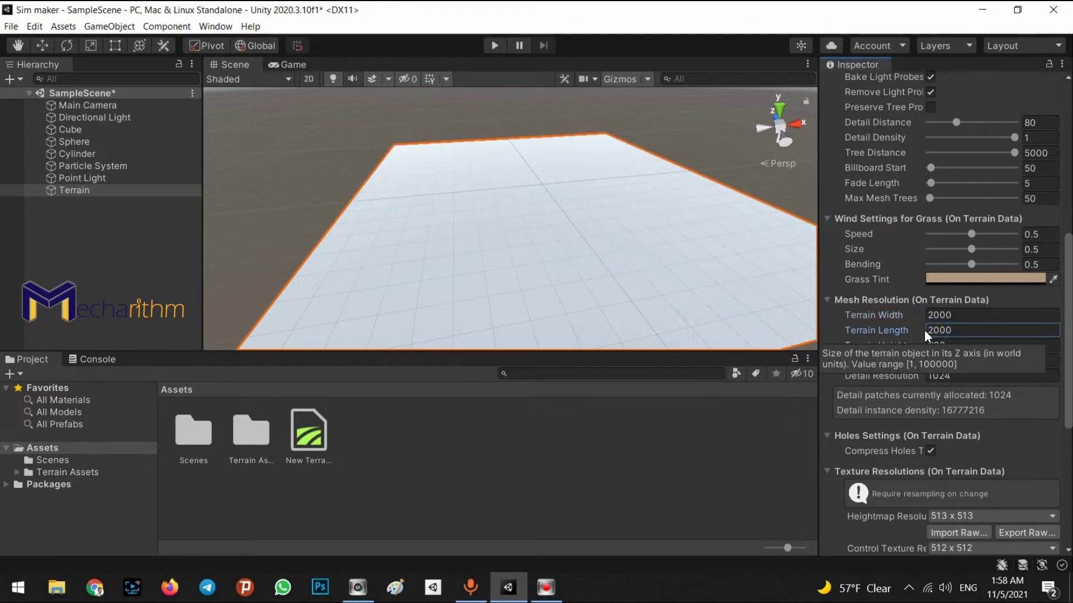
right_drag(573, 195, 547, 287)
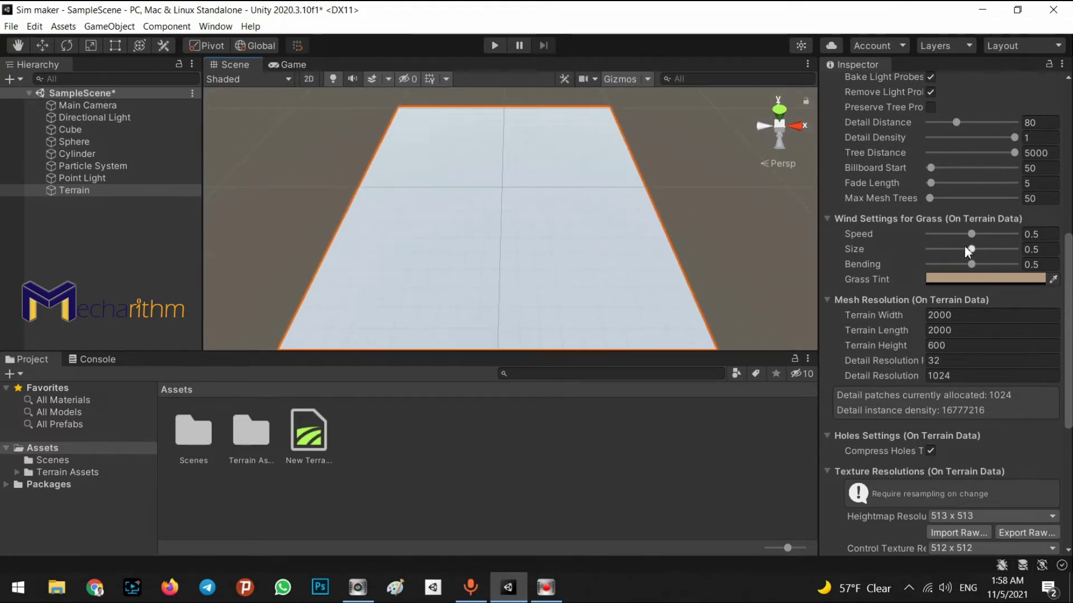
scroll(968, 251, up, 10)
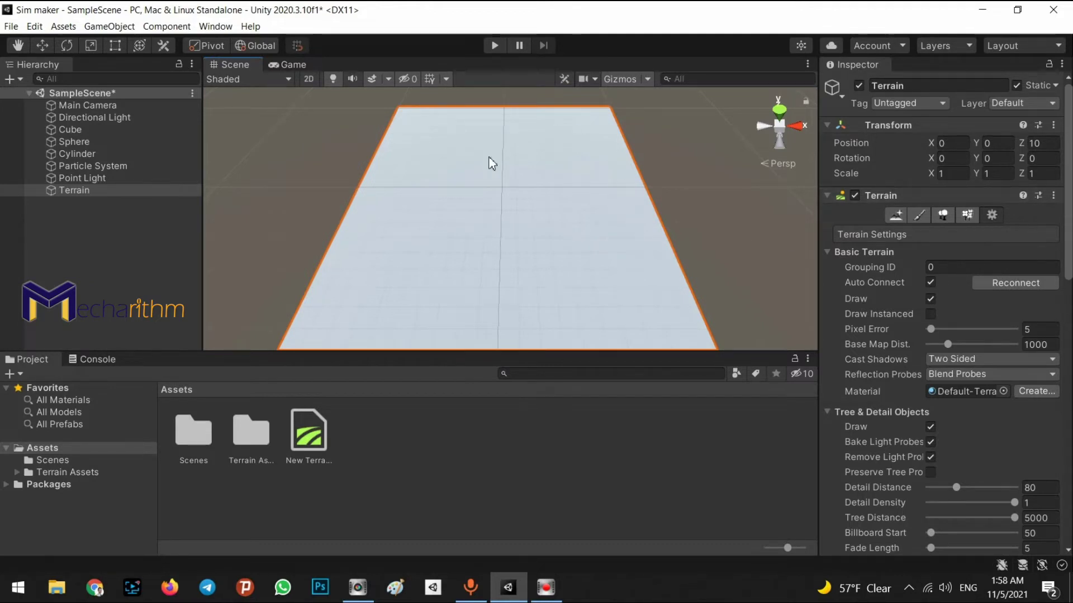
click(490, 299)
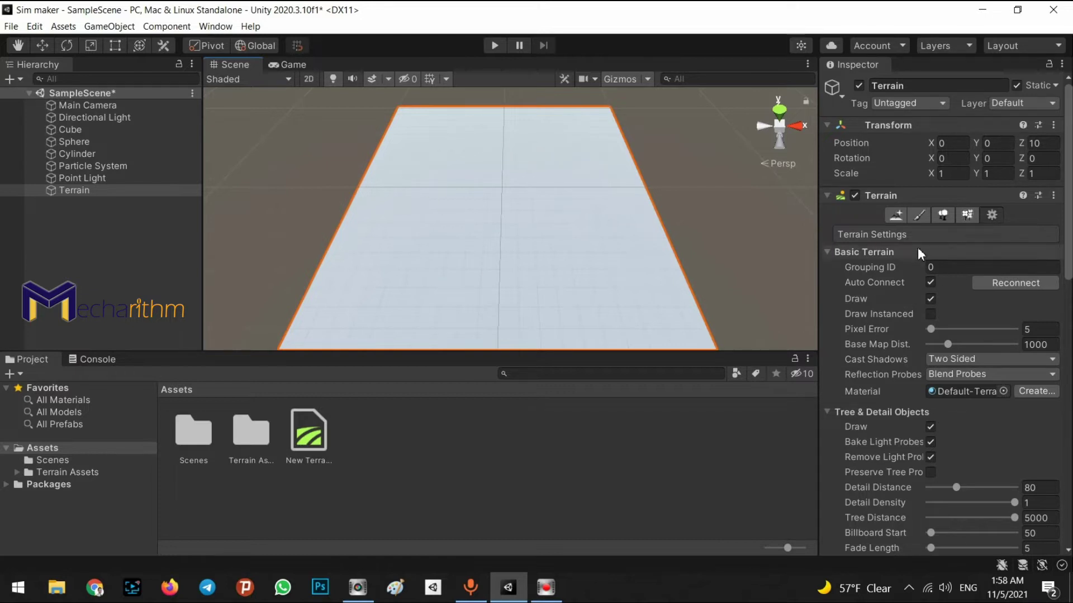
Pick Raise or Lower Terrain from the sculpting tools and select the soft round brush
click(917, 218)
click(890, 232)
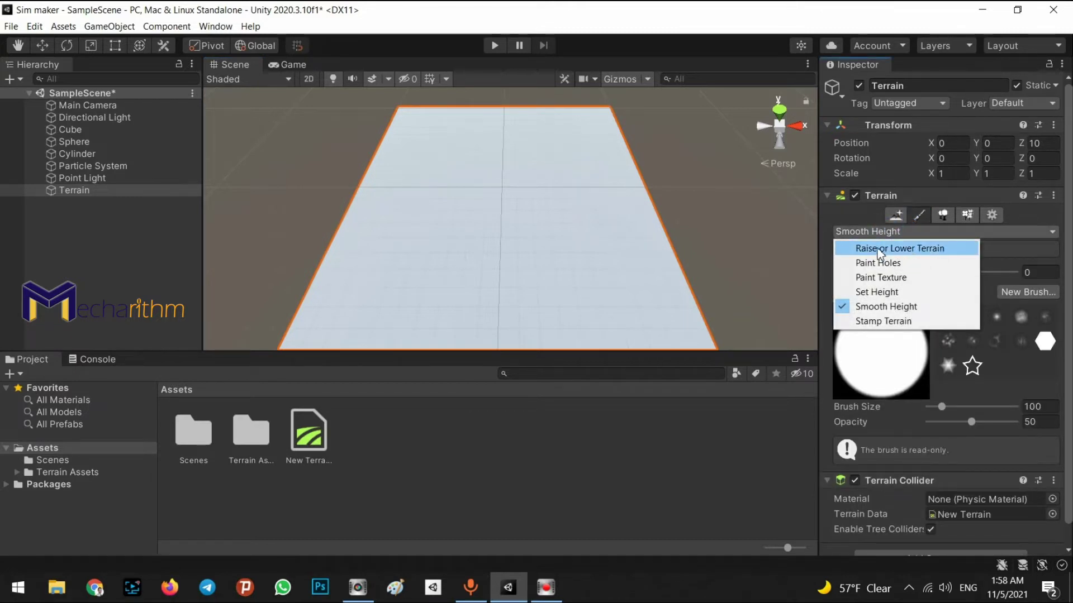
click(906, 251)
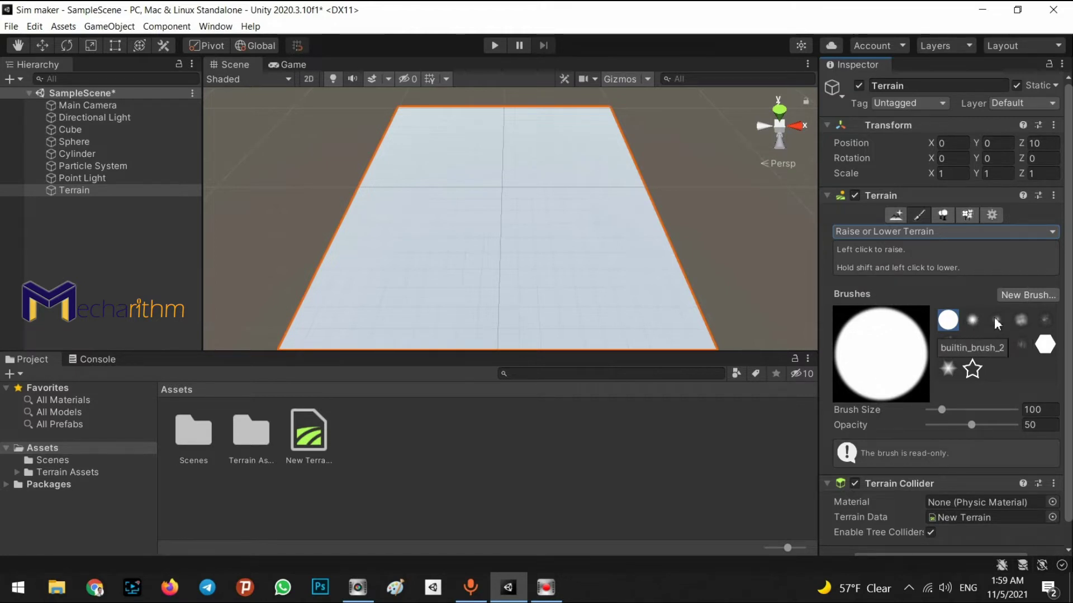
click(972, 368)
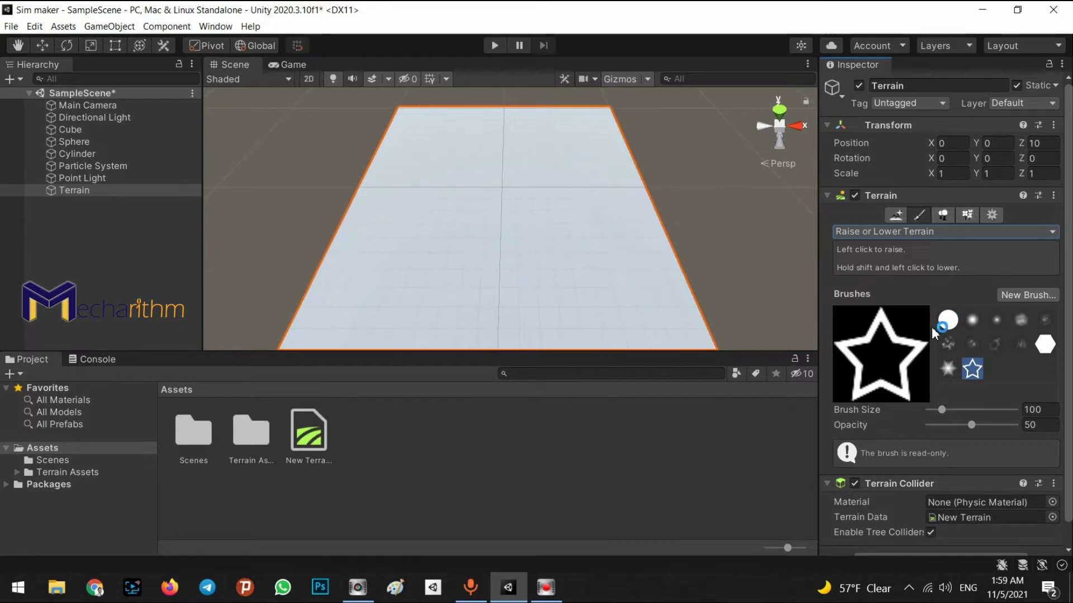
click(945, 322)
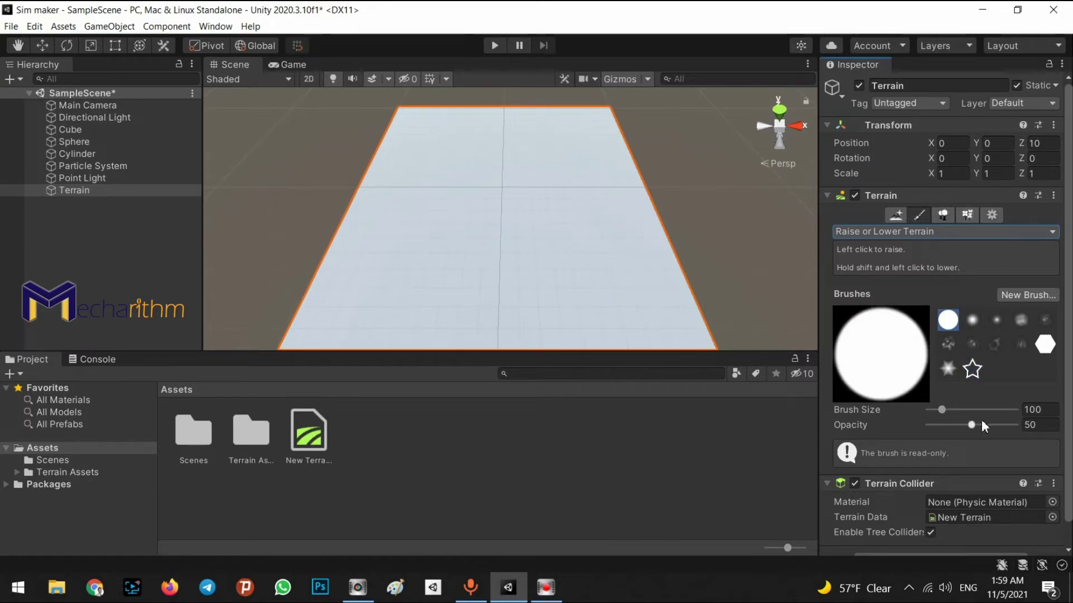
Bring the round brush to size 250 and raise a long ridge of bumps across the terrain
mouse_move(941, 409)
mouse_down()
mouse_move(1005, 410)
mouse_move(973, 409)
mouse_up()
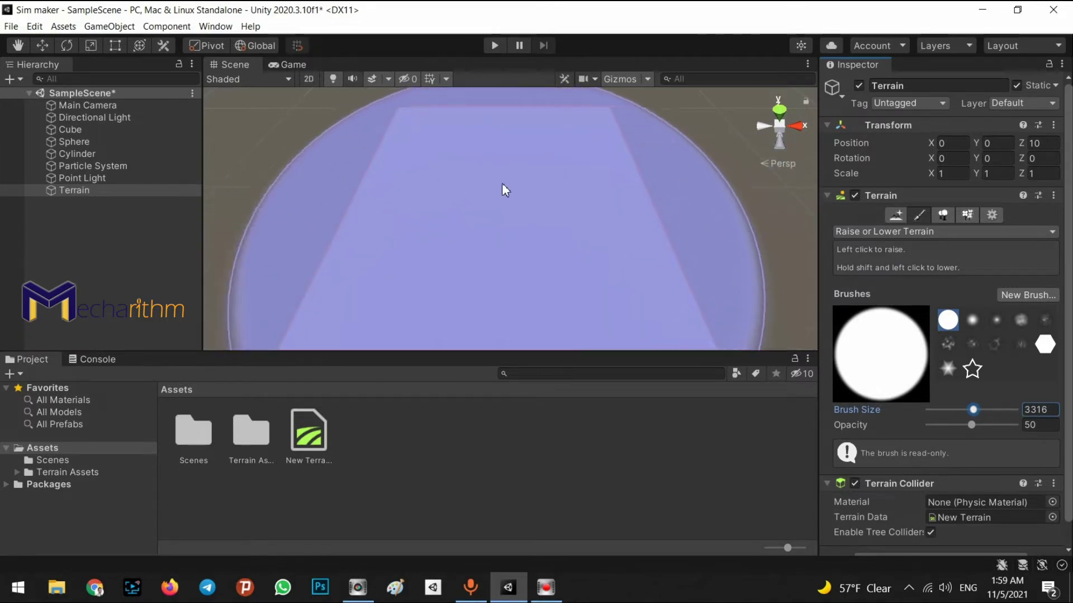
drag(973, 410, 958, 410)
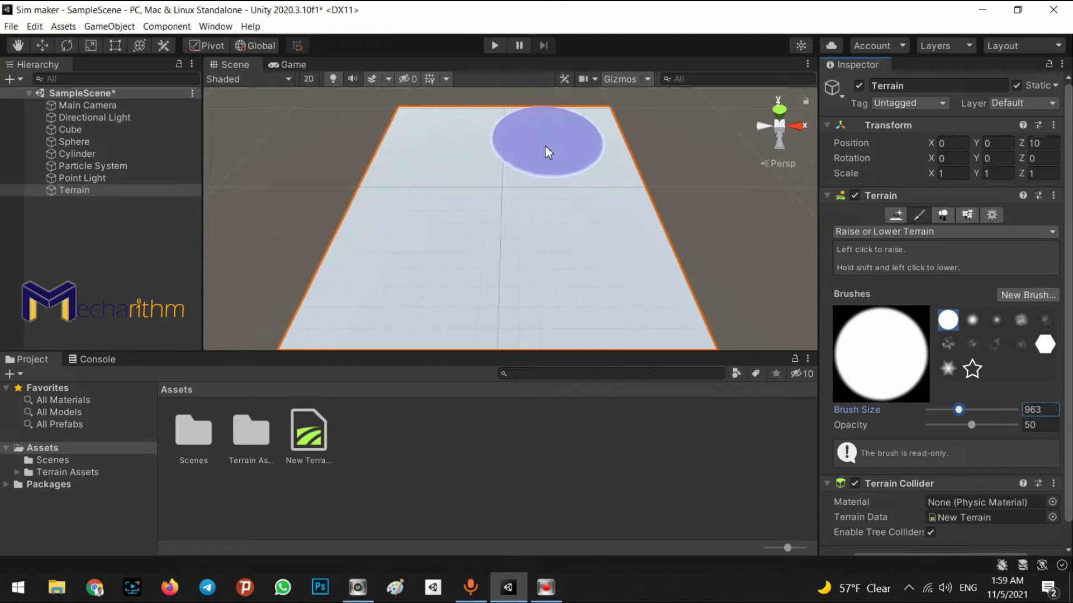
click(947, 368)
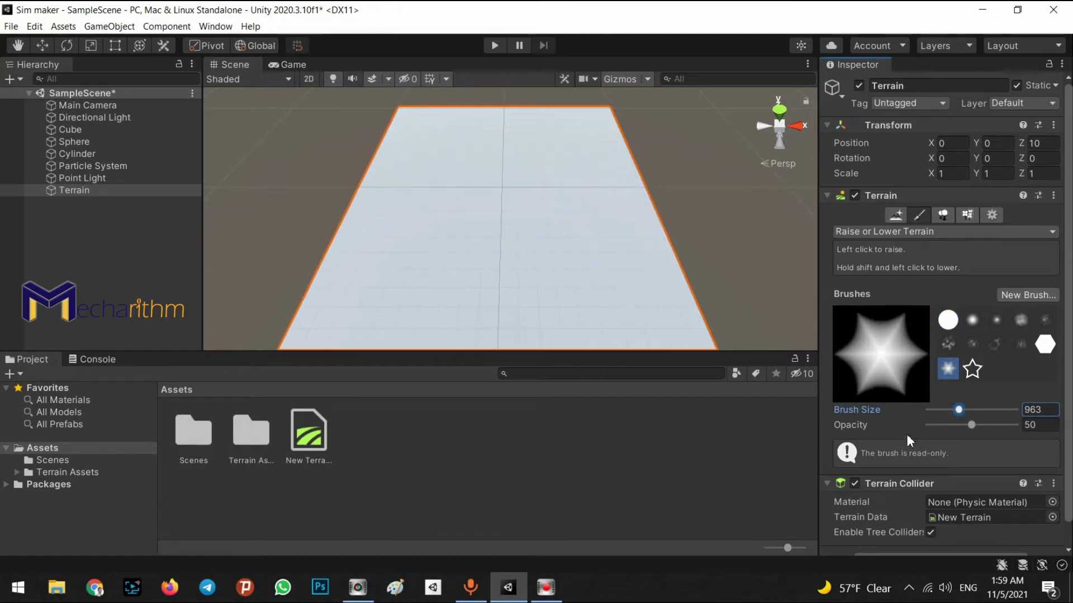
drag(959, 409, 944, 410)
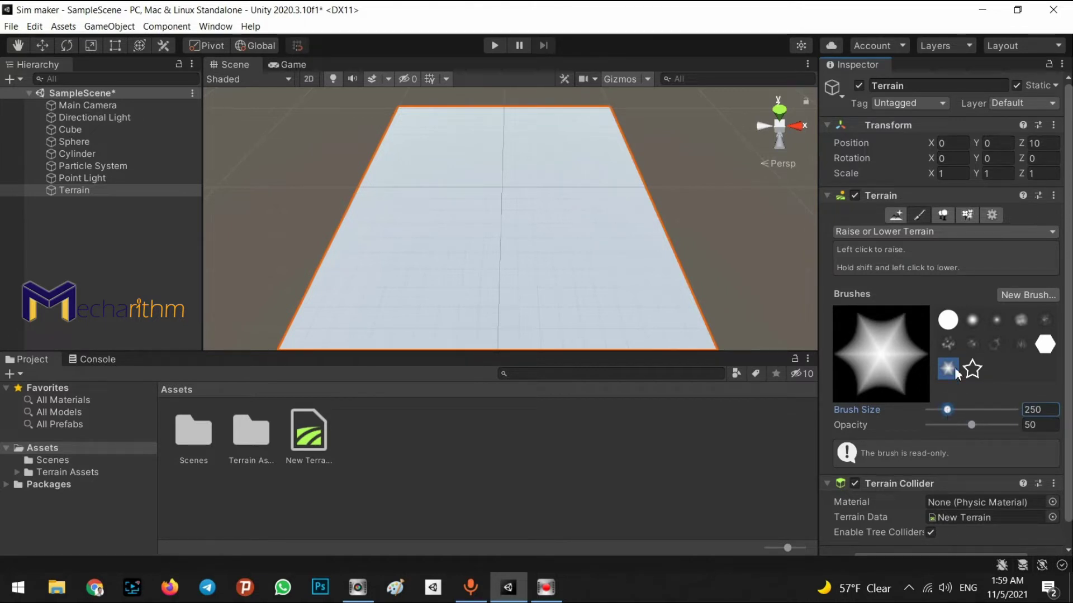
click(947, 320)
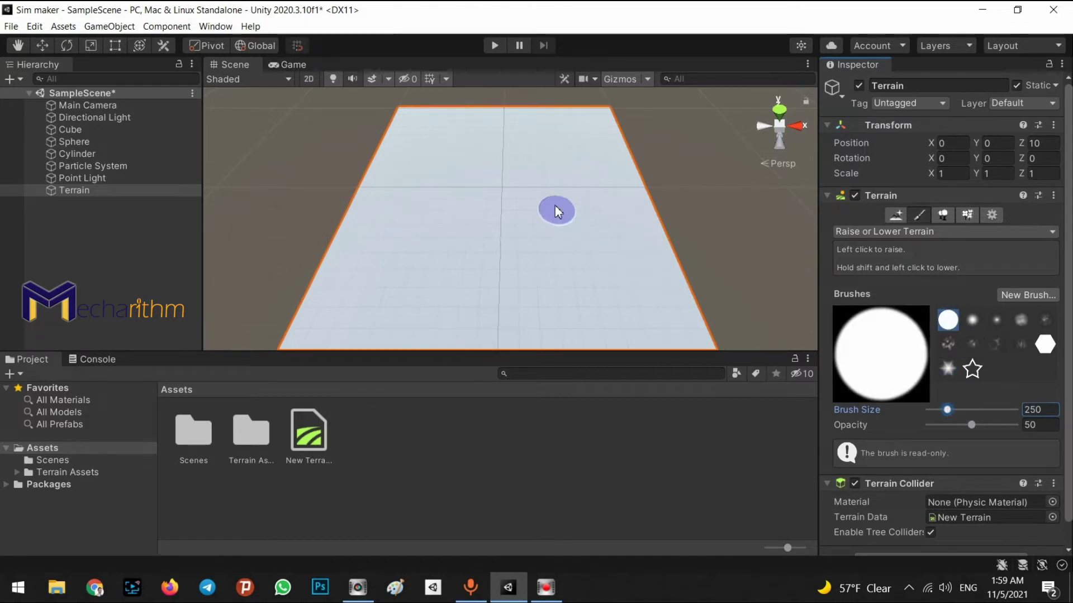
click(575, 133)
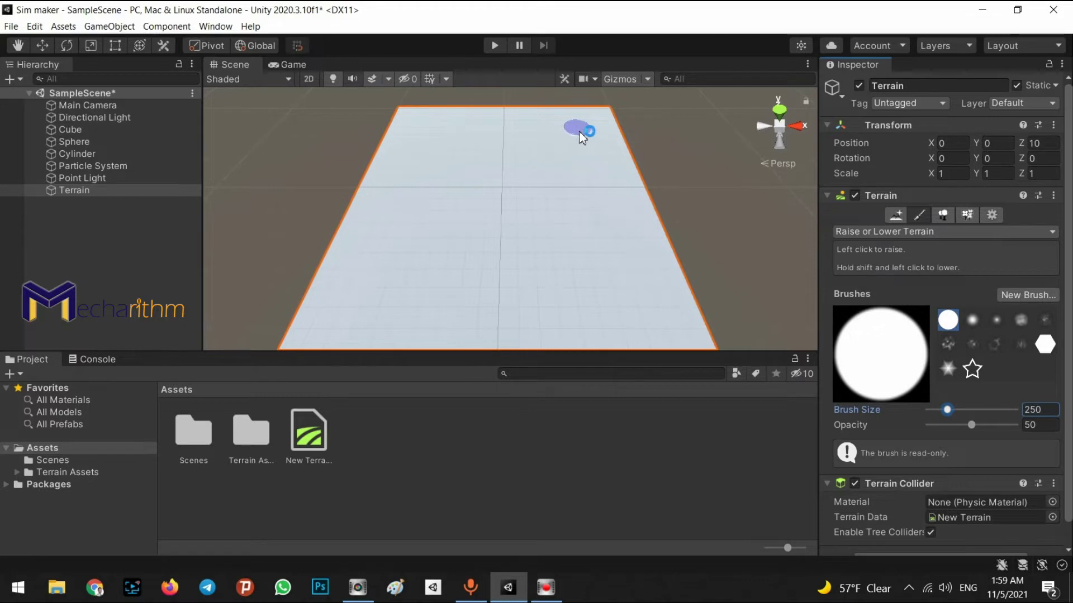
mouse_move(584, 136)
mouse_down()
mouse_move(431, 154)
mouse_move(381, 196)
mouse_move(385, 244)
mouse_move(422, 263)
mouse_move(568, 262)
mouse_move(620, 238)
mouse_move(492, 201)
mouse_up()
Finish the ridge at the loop's end and raise a tall peak on the terrain
alt+drag(618, 241, 632, 250)
key(w)
right_drag(633, 250, 638, 247)
mouse_move(638, 248)
alt+mouse_down()
mouse_move(647, 136)
mouse_move(581, 92)
mouse_move(535, 87)
mouse_move(598, 112)
mouse_move(642, 161)
mouse_move(627, 182)
mouse_move(778, 299)
alt+mouse_up()
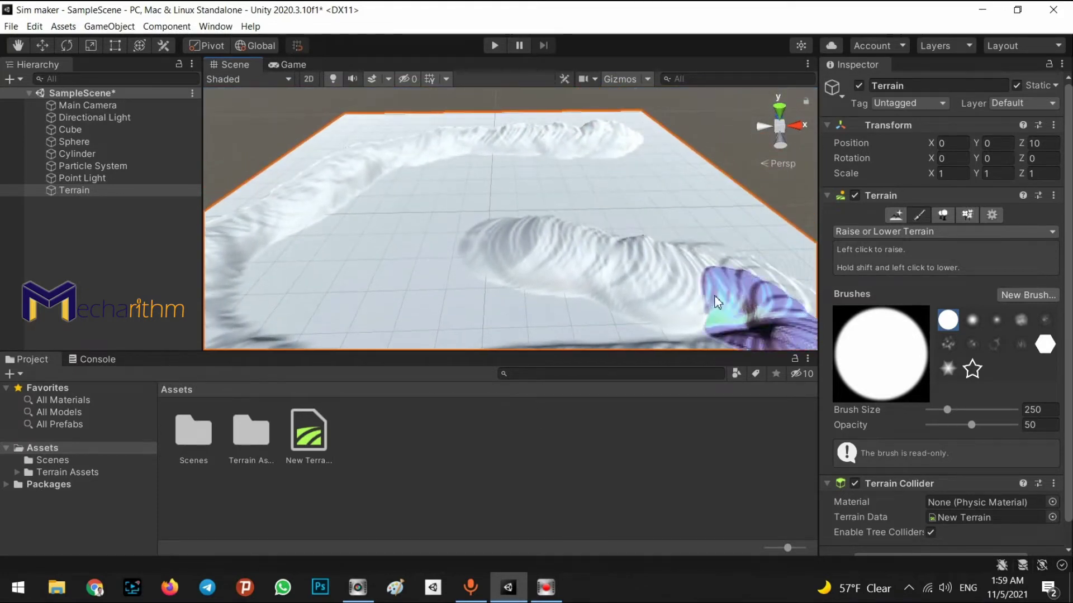
alt+drag(569, 217, 556, 222)
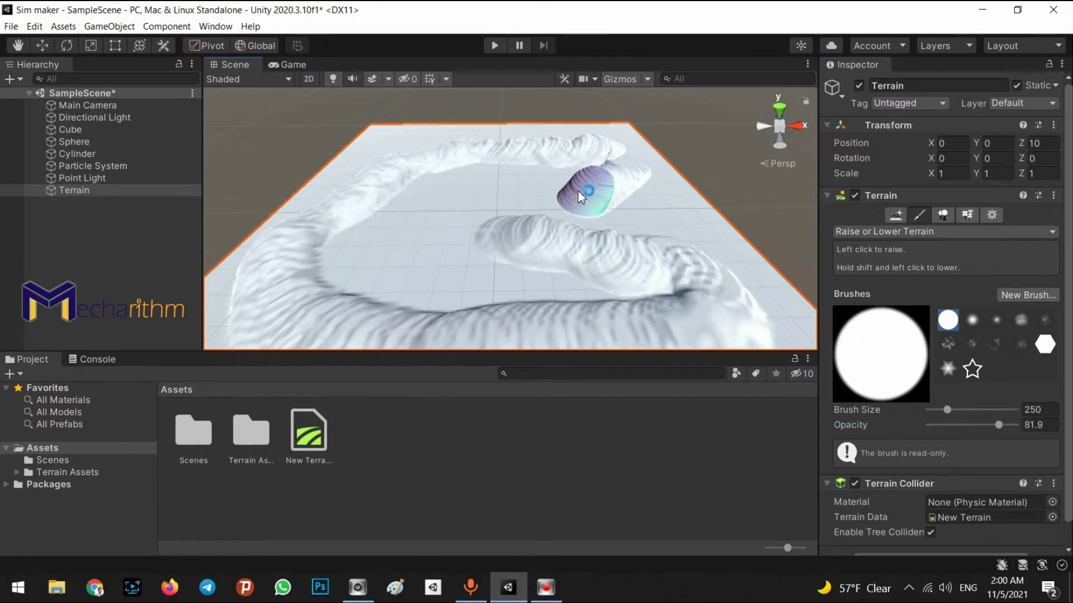
mouse_move(513, 186)
mouse_down()
mouse_move(406, 196)
mouse_move(373, 226)
mouse_move(470, 162)
mouse_up()
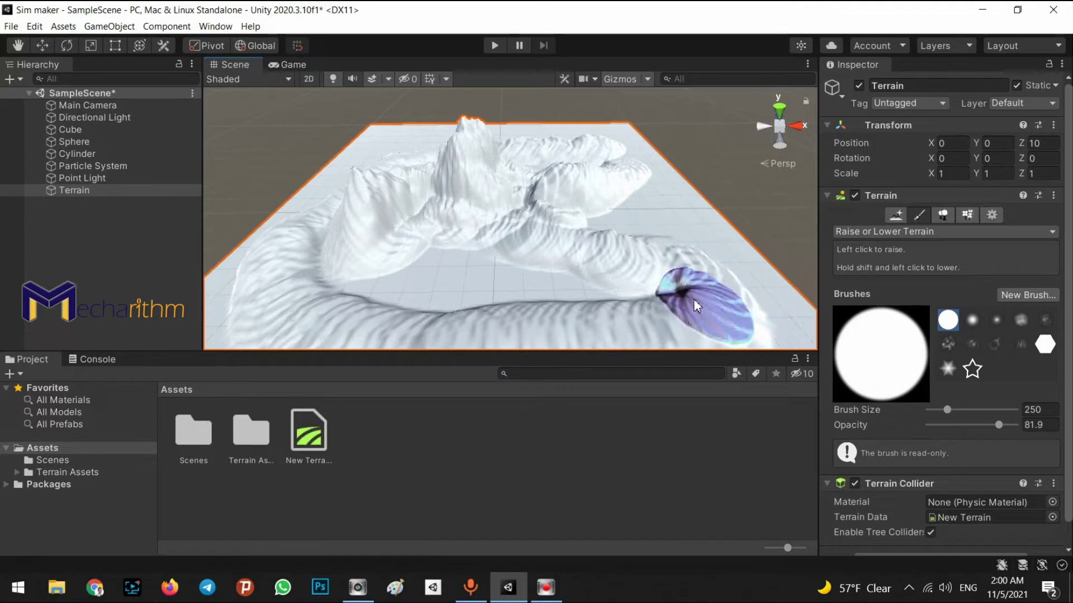
Build the lower ridge taller and sharper, then lower its right end back to flat
right_drag(569, 237, 571, 286)
mouse_move(571, 287)
alt+mouse_down()
mouse_move(582, 300)
mouse_move(635, 223)
alt+mouse_up()
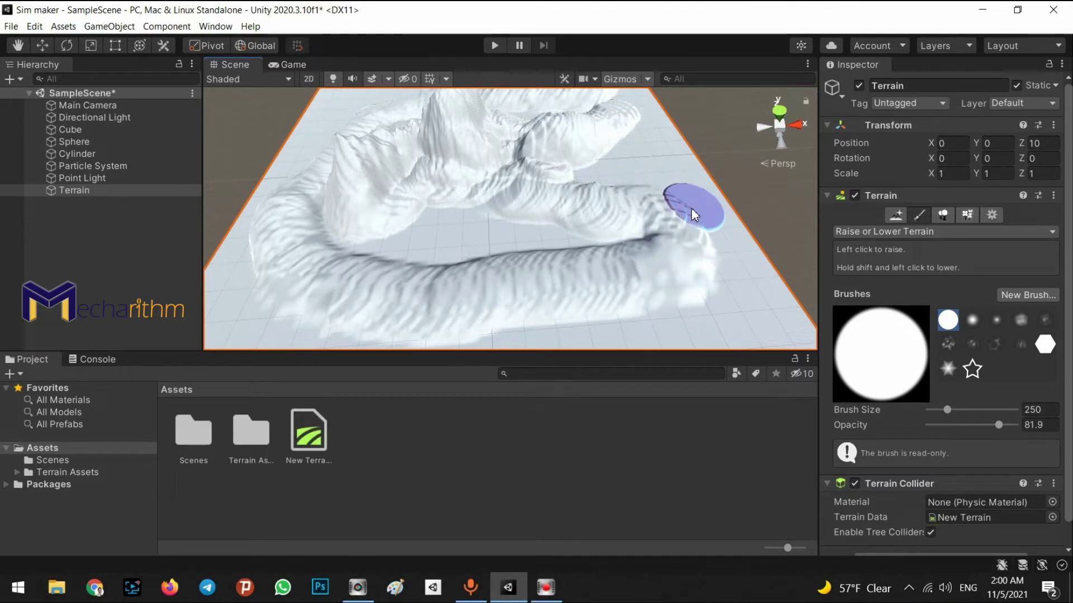
mouse_move(656, 188)
mouse_down()
mouse_move(655, 329)
mouse_move(692, 271)
mouse_up()
mouse_move(691, 208)
shift+mouse_down()
mouse_move(668, 263)
mouse_move(602, 192)
shift+mouse_up()
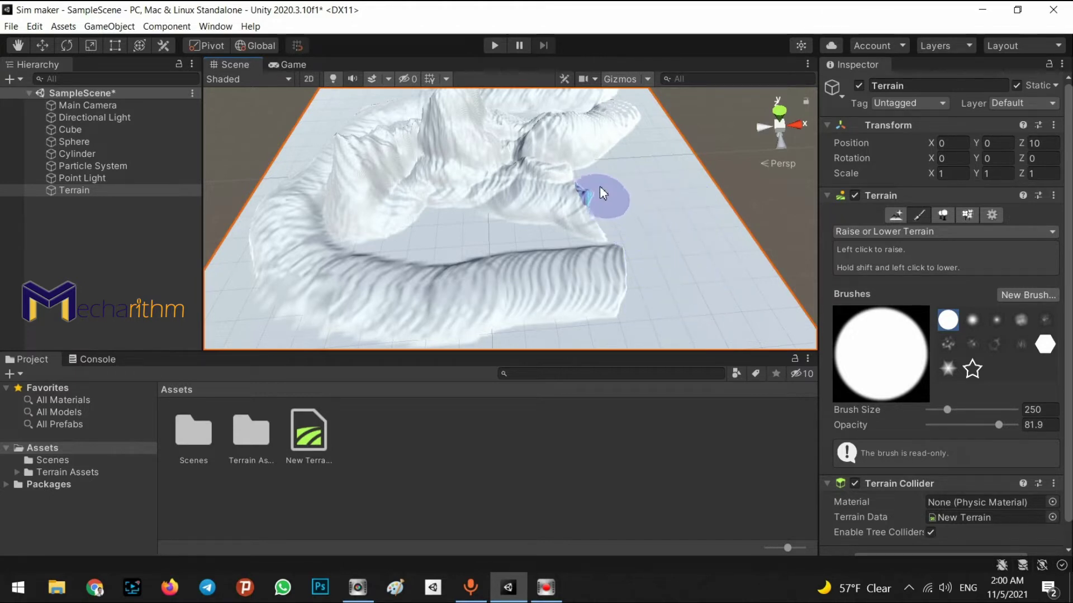
shift+drag(627, 290, 672, 323)
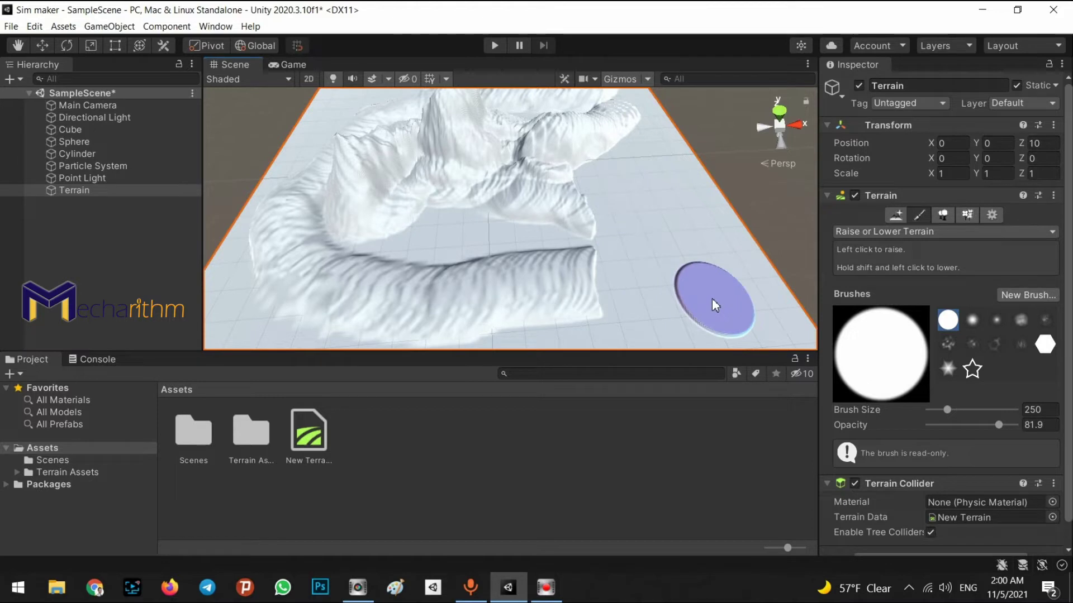
click(953, 344)
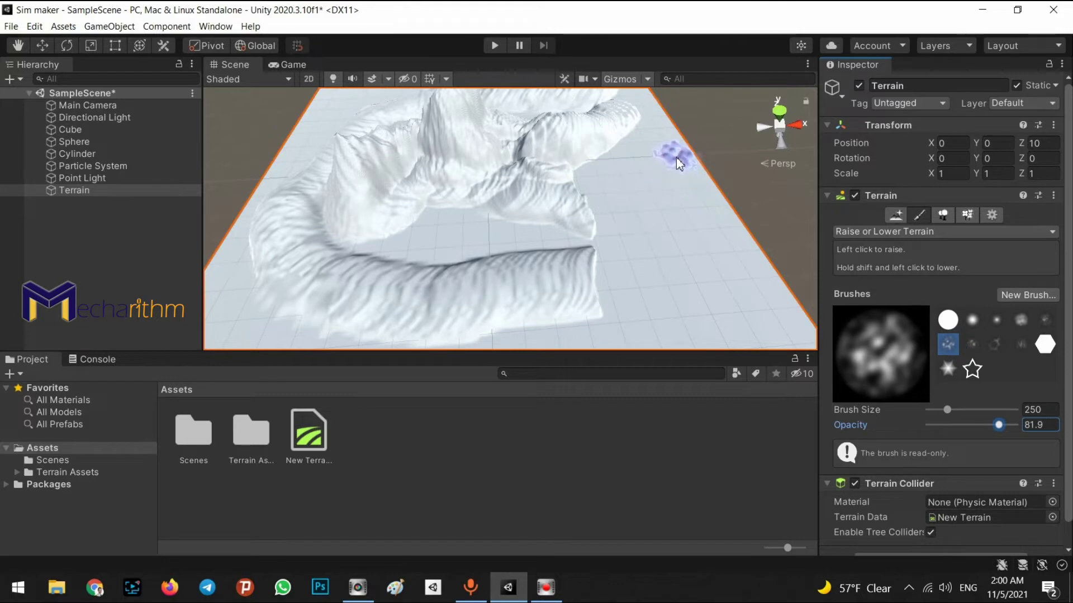
Paint rugged noise-textured ridges across the terrain toward the mountain with the cloudy brush
mouse_move(660, 166)
mouse_down()
mouse_move(631, 192)
mouse_move(687, 240)
mouse_move(689, 306)
mouse_move(611, 288)
mouse_move(635, 232)
mouse_move(518, 244)
mouse_move(397, 232)
mouse_move(413, 218)
mouse_up()
right_drag(603, 228, 688, 229)
alt+drag(689, 231, 594, 116)
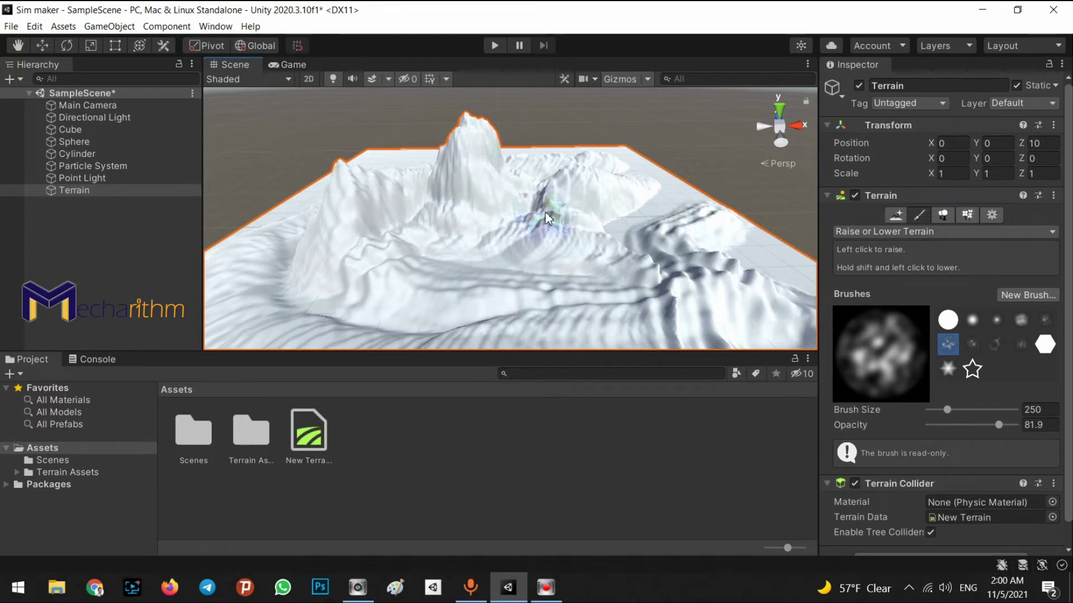
right_drag(580, 225, 682, 267)
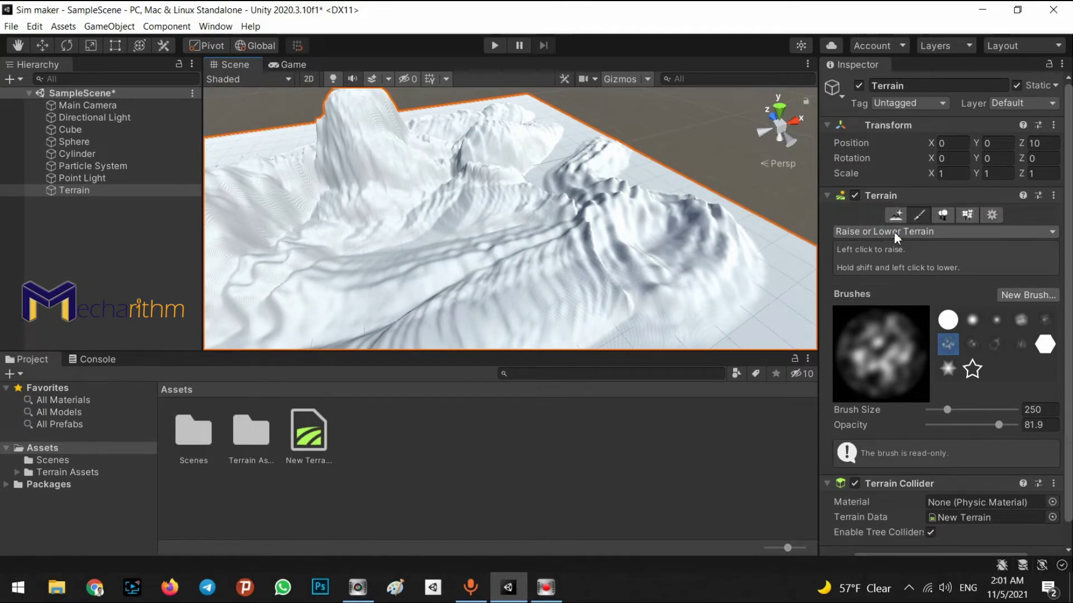
click(896, 233)
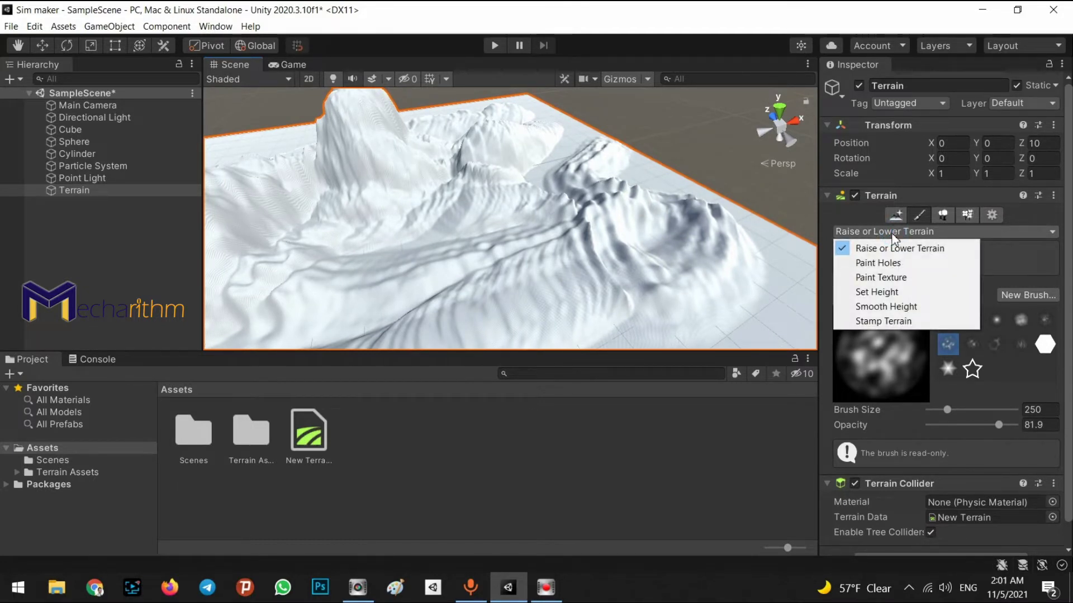
Smooth the rough hills using Smooth Height with the round brush at size 760
click(897, 309)
click(948, 319)
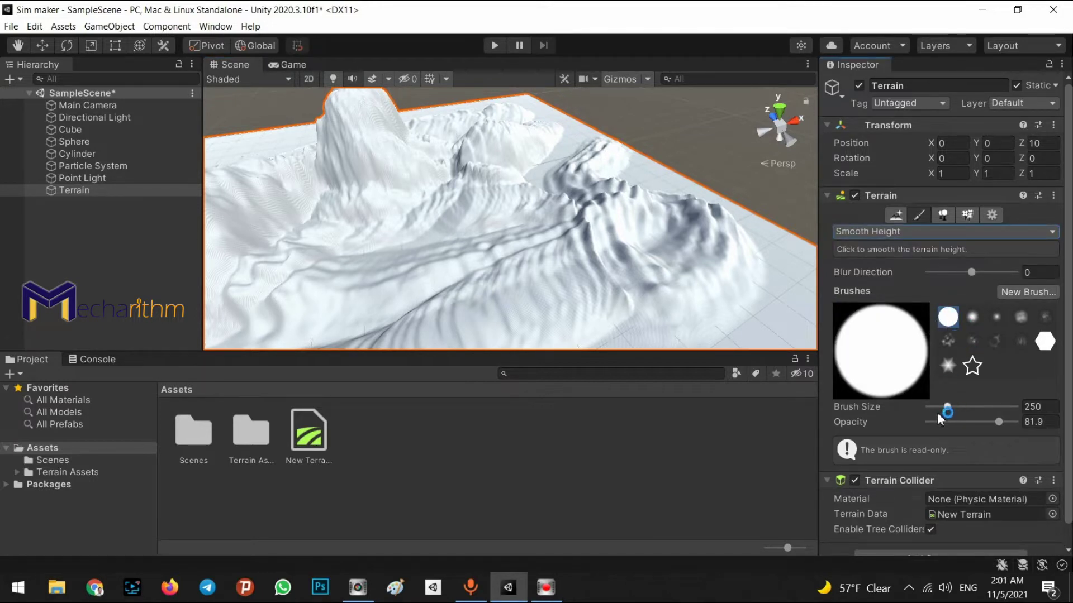
drag(948, 407, 977, 422)
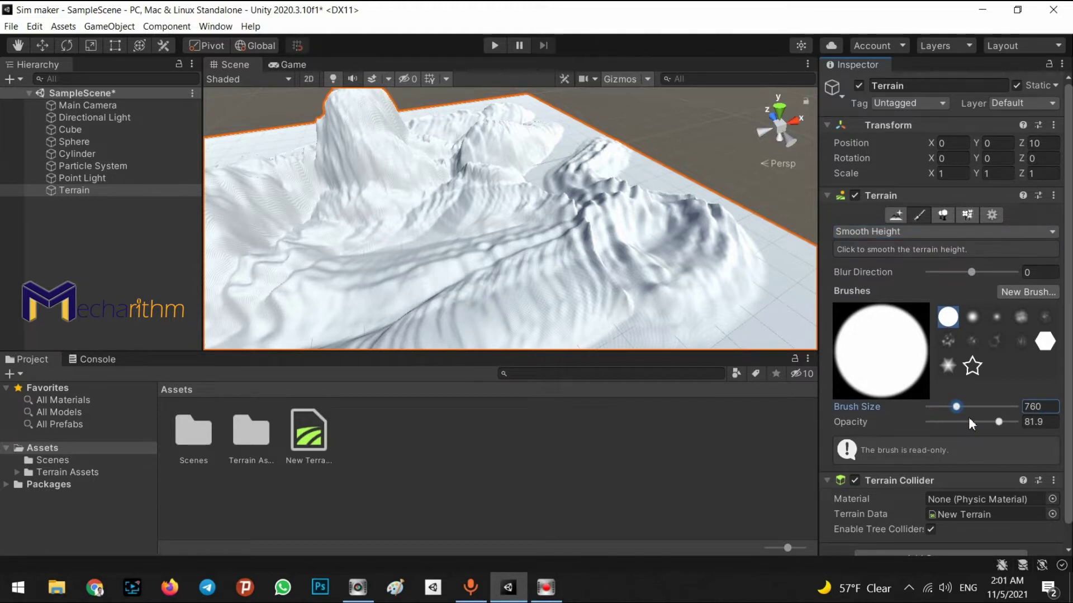
mouse_move(606, 193)
alt+mouse_down()
mouse_move(596, 210)
mouse_move(677, 175)
mouse_move(701, 179)
mouse_move(611, 216)
mouse_move(364, 223)
mouse_move(233, 156)
mouse_move(359, 128)
mouse_move(559, 109)
mouse_move(471, 194)
mouse_move(388, 160)
mouse_move(383, 174)
mouse_move(448, 222)
mouse_move(409, 161)
mouse_move(534, 165)
mouse_move(721, 112)
mouse_move(793, 84)
mouse_move(825, 41)
mouse_move(908, 17)
mouse_move(752, 588)
mouse_move(665, 484)
alt+mouse_up()
key(w)
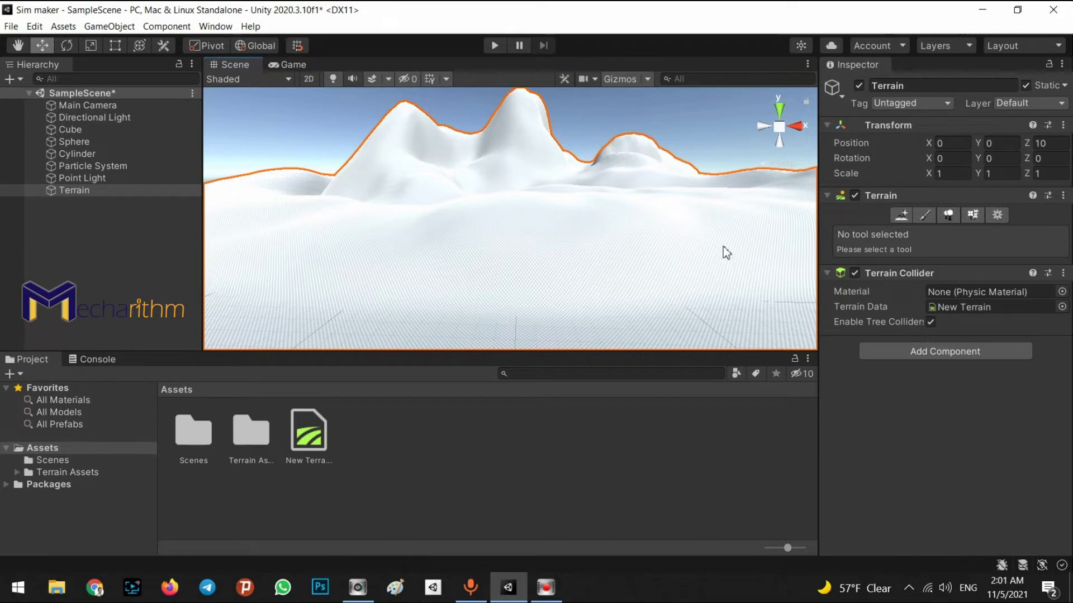
Orbit around the terrain to inspect the smoothed rolling hills and peaks
alt+drag(272, 253, 457, 498)
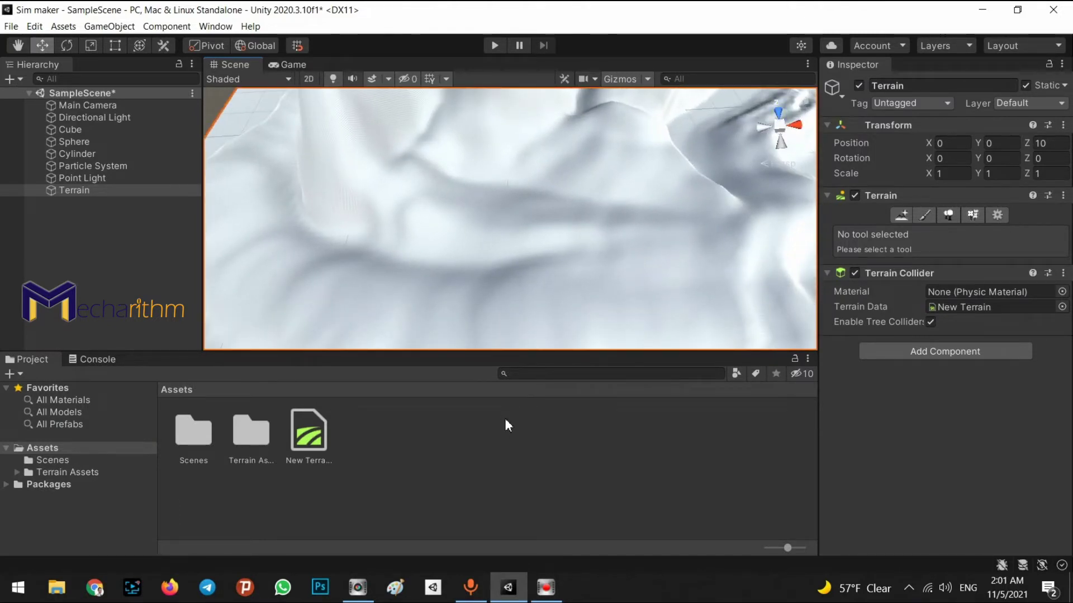
alt+drag(486, 247, 476, 175)
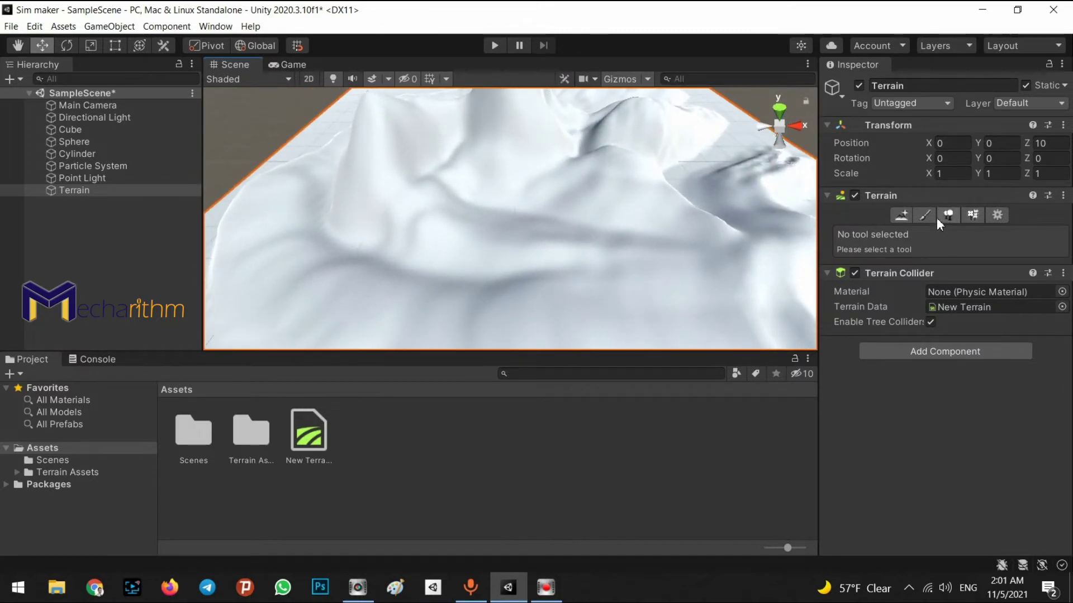
Switch the terrain tool to Set Height and flatten a hilly spot to ground level
click(920, 216)
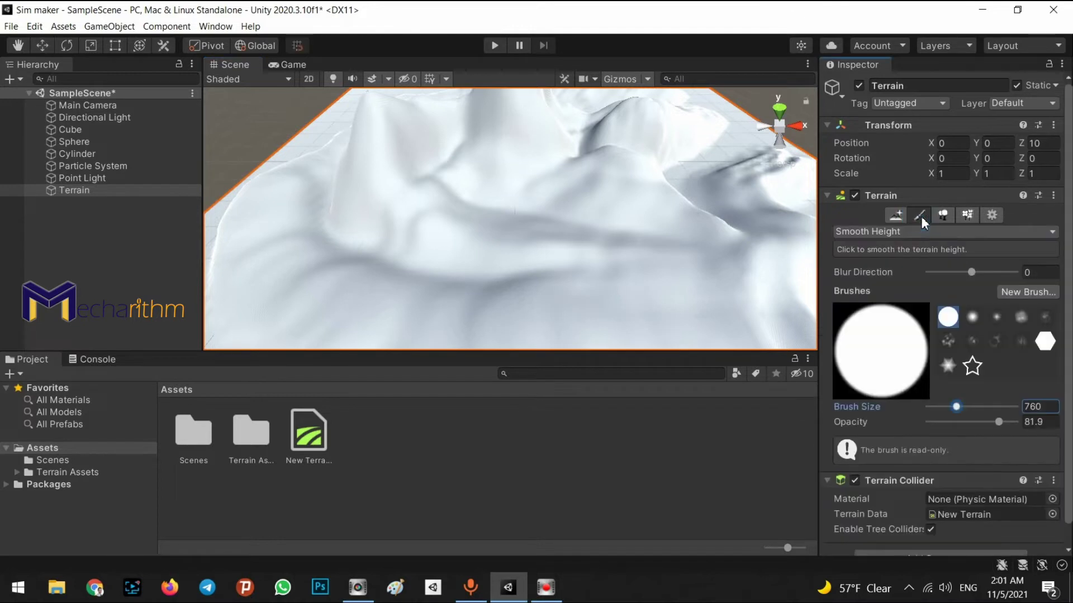
click(880, 232)
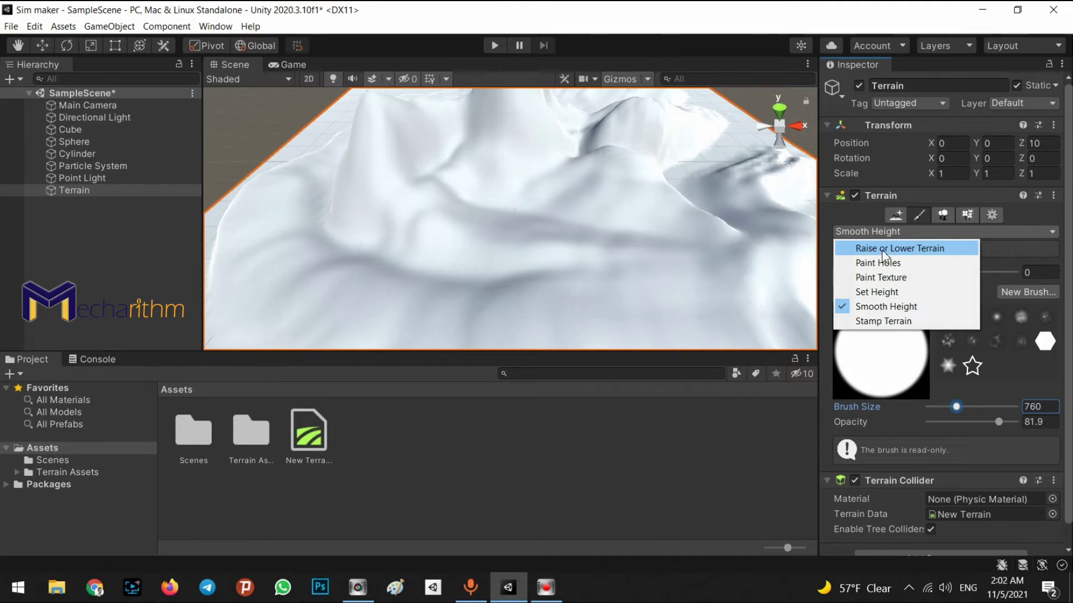
click(865, 296)
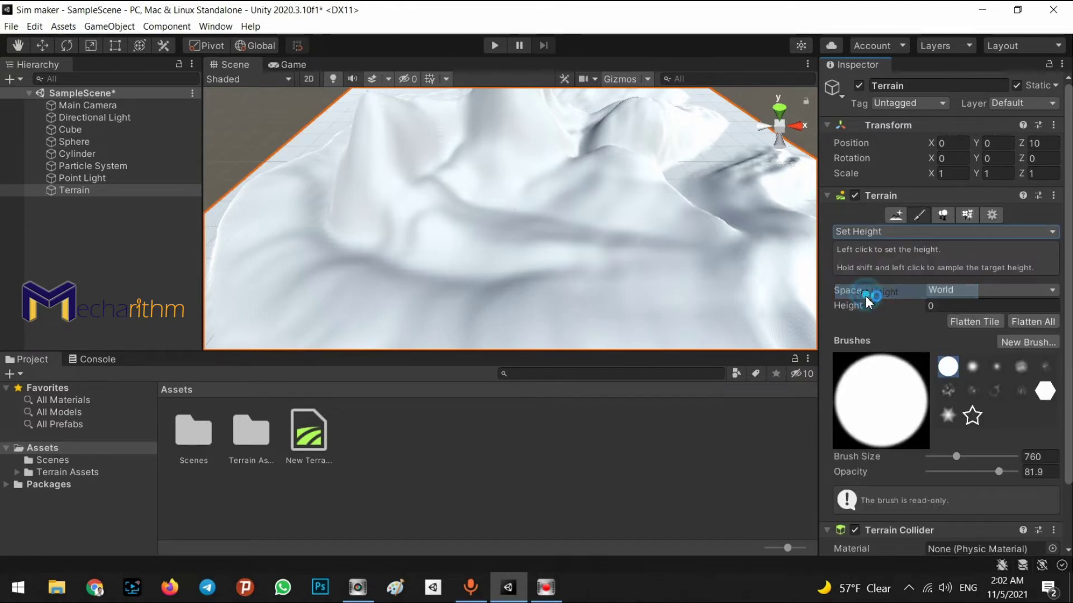
right_drag(549, 194, 587, 224)
mouse_move(587, 224)
alt+mouse_down()
mouse_move(555, 258)
mouse_move(467, 283)
mouse_move(376, 239)
mouse_move(354, 215)
alt+mouse_up()
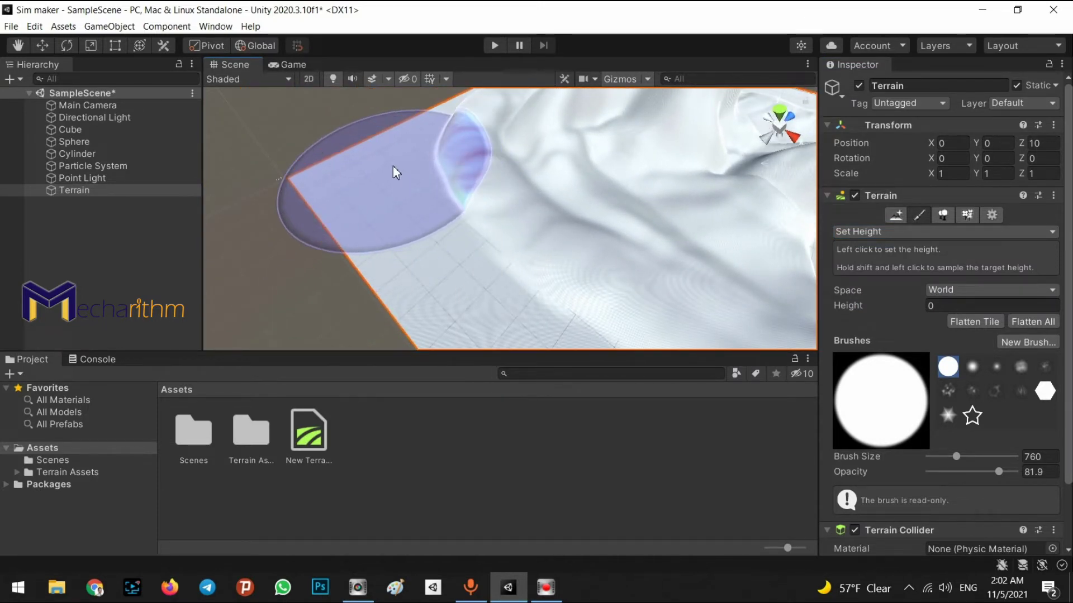
click(374, 190)
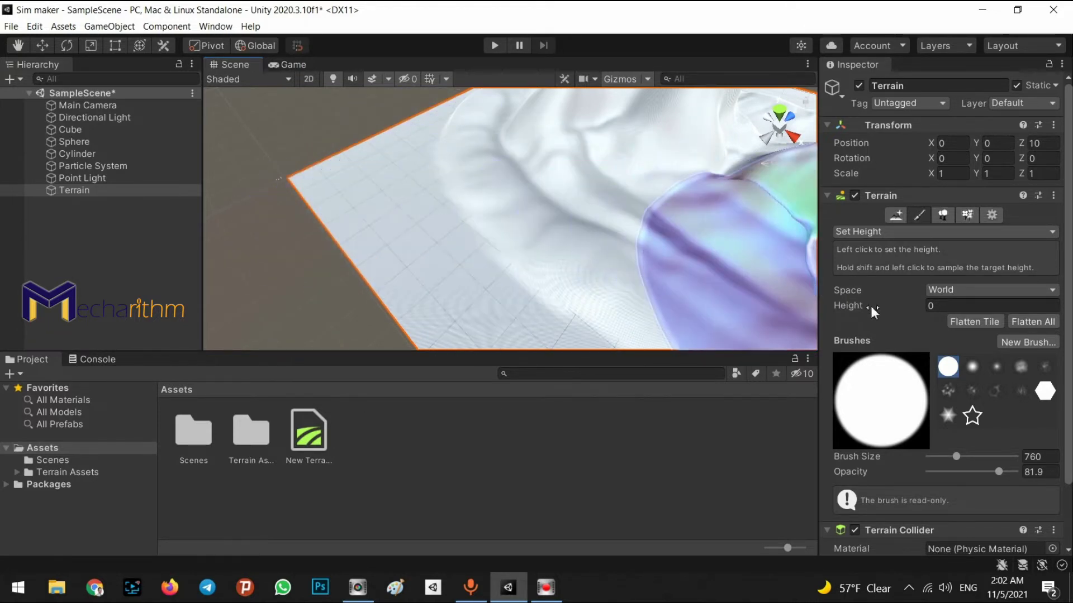
Set the target height to 10 and shrink the brush to size 83
click(940, 306)
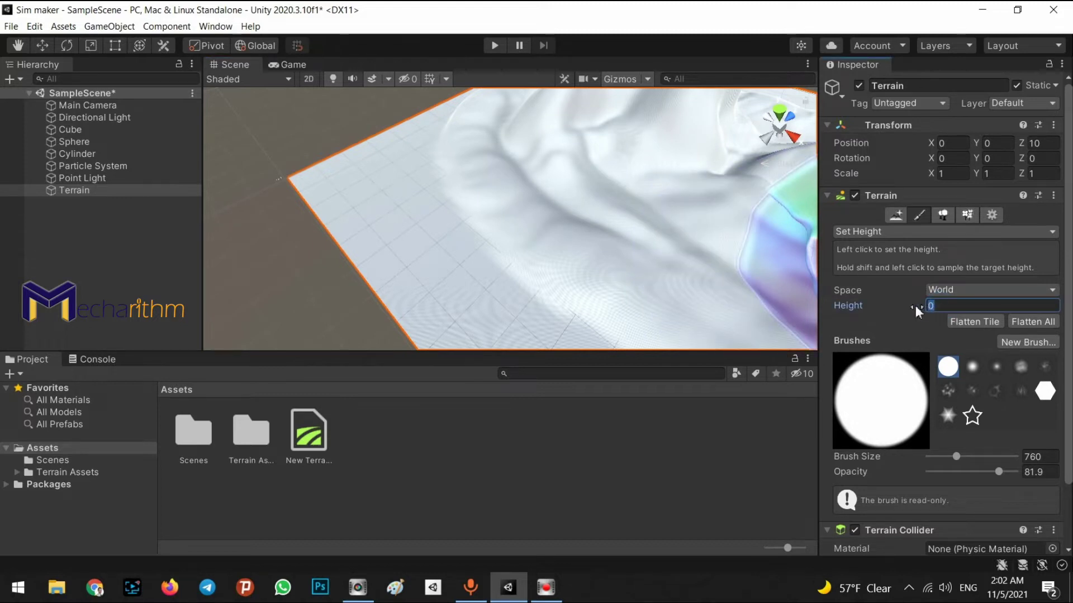
text(10)
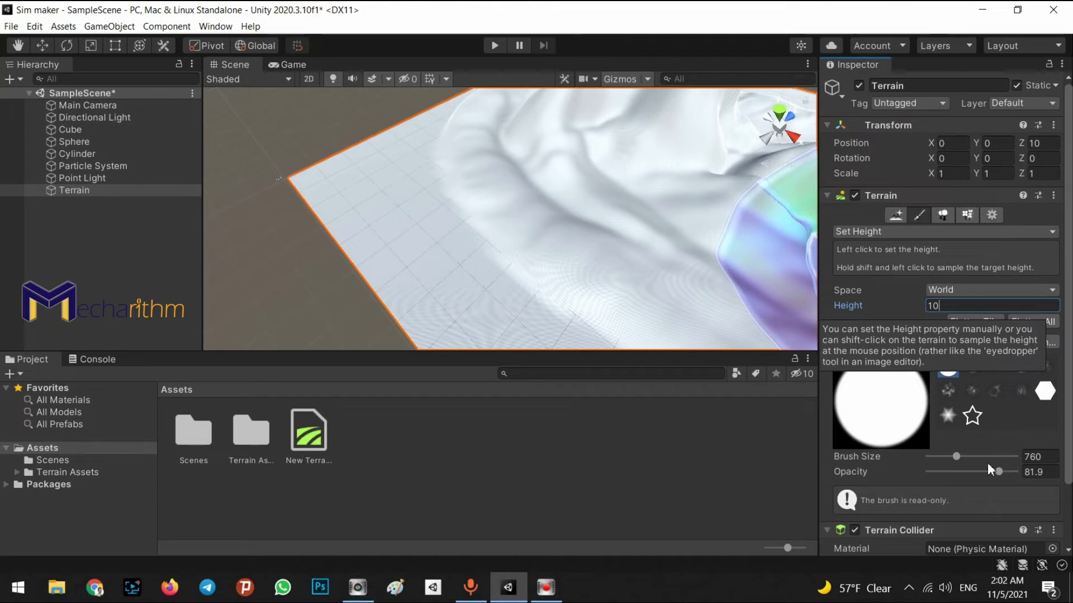
drag(956, 456, 941, 454)
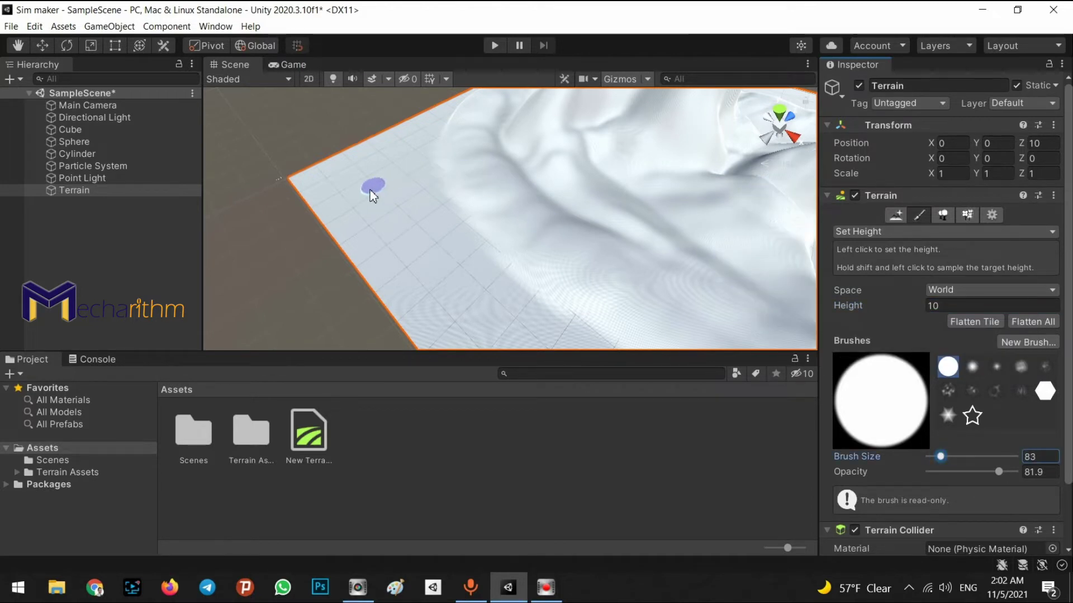
Raise a height-10 ridge and a height-50 pillar, then sample the terrain height
mouse_move(353, 206)
mouse_down()
mouse_move(419, 200)
mouse_move(434, 238)
mouse_move(410, 216)
mouse_move(354, 212)
mouse_move(407, 232)
mouse_move(383, 220)
mouse_move(437, 217)
mouse_up()
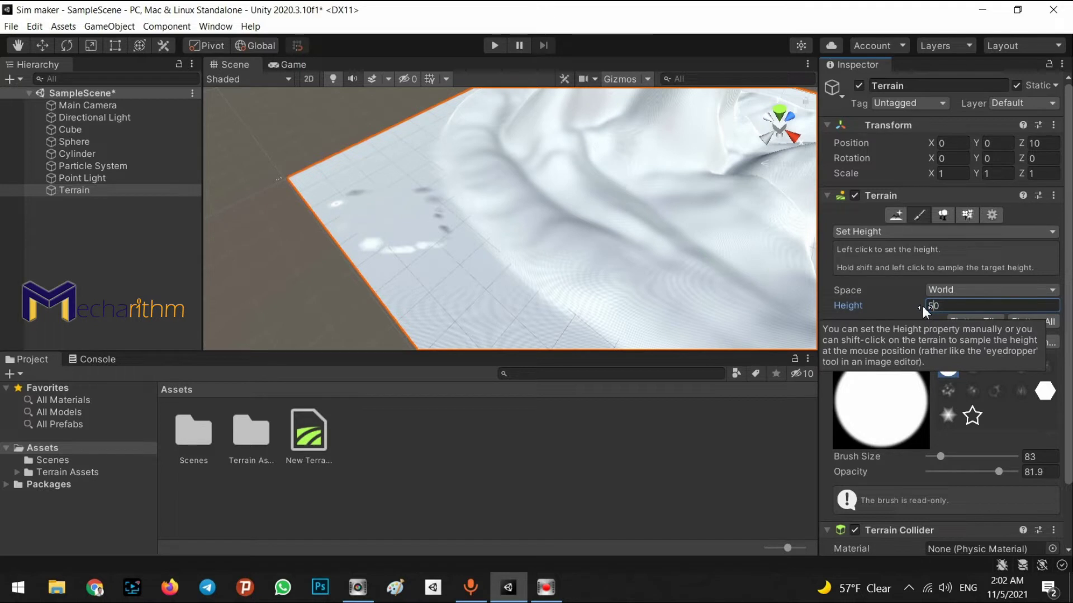
mouse_move(407, 210)
mouse_down()
mouse_move(391, 180)
mouse_move(396, 214)
mouse_move(407, 180)
mouse_move(424, 190)
mouse_move(387, 244)
mouse_move(371, 184)
mouse_move(357, 207)
mouse_move(378, 254)
mouse_up()
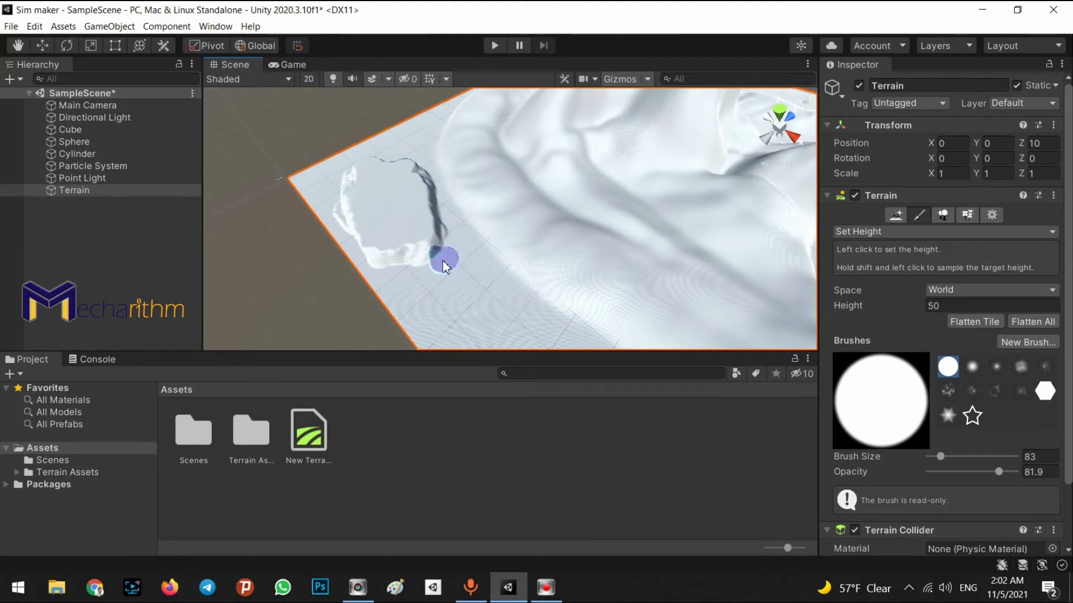
shift+click(413, 253)
shift+click(393, 238)
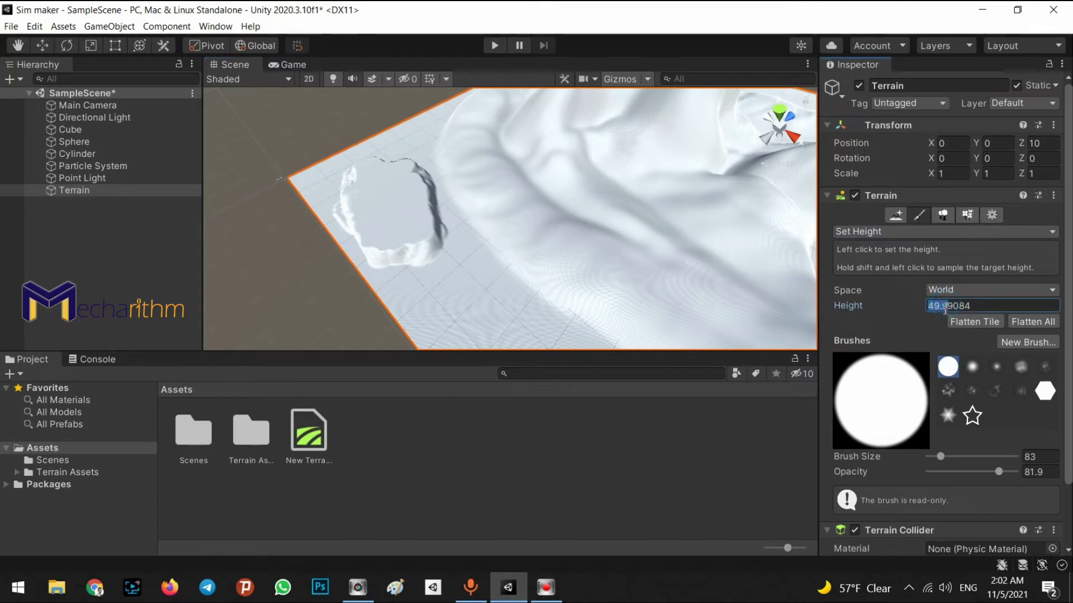
Flatten the trench, central hollow, bump and nearby ridges back to height 0
mouse_move(414, 226)
mouse_down()
mouse_move(416, 263)
mouse_move(399, 180)
mouse_up()
drag(393, 236, 368, 236)
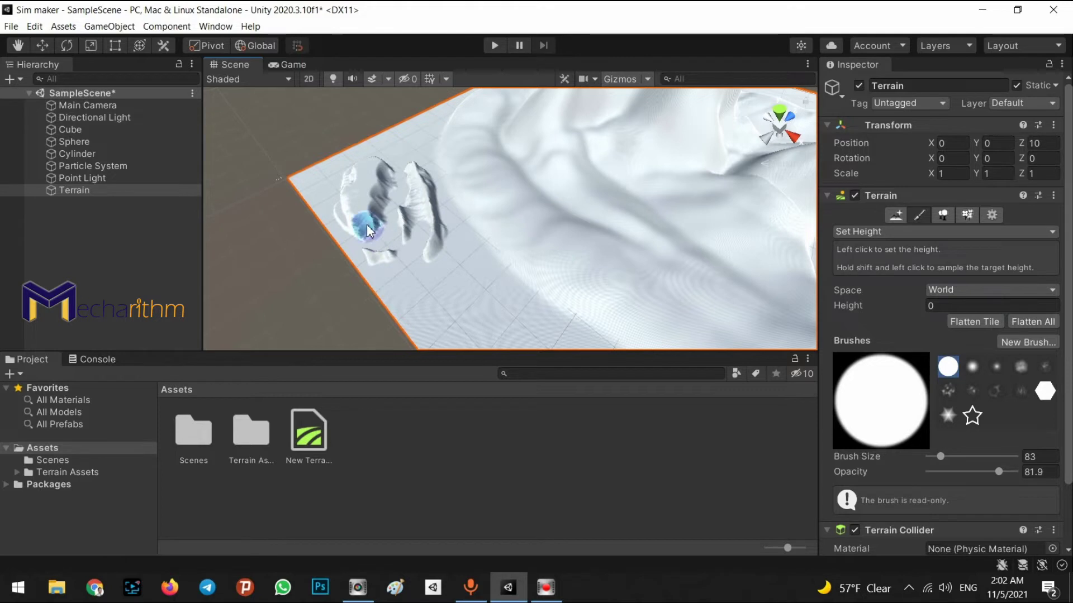
mouse_move(399, 266)
mouse_down()
mouse_move(400, 216)
mouse_move(374, 270)
mouse_move(412, 173)
mouse_move(441, 246)
mouse_move(430, 207)
mouse_move(350, 209)
mouse_move(354, 230)
mouse_move(338, 210)
mouse_move(365, 196)
mouse_up()
alt+drag(558, 254, 943, 405)
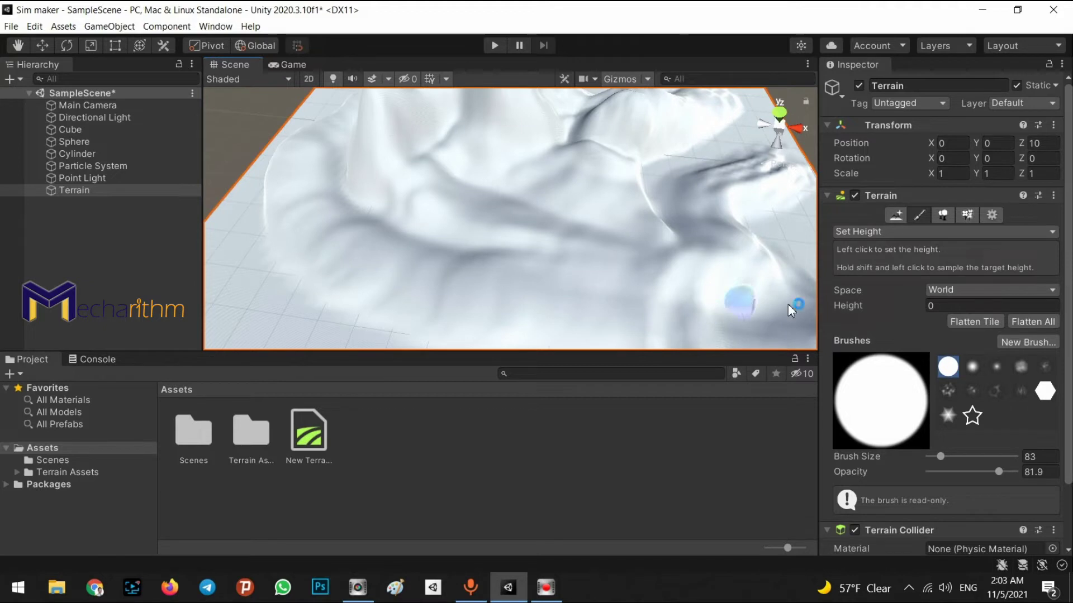
Shrink the brush to 32 and paint a winding ridge in three strokes across the lower terrain
click(934, 307)
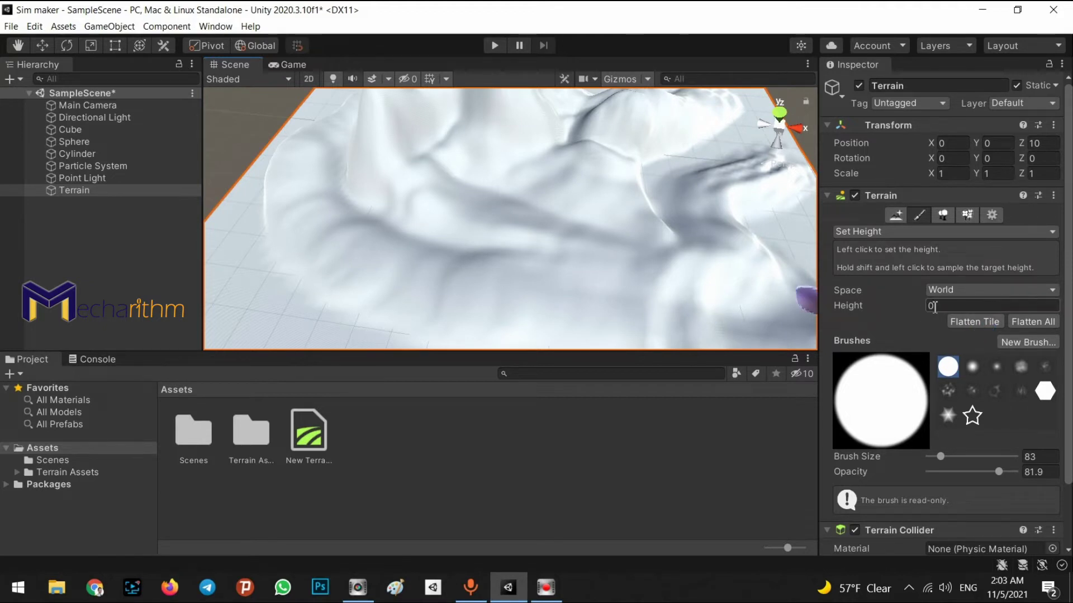
drag(940, 456, 935, 456)
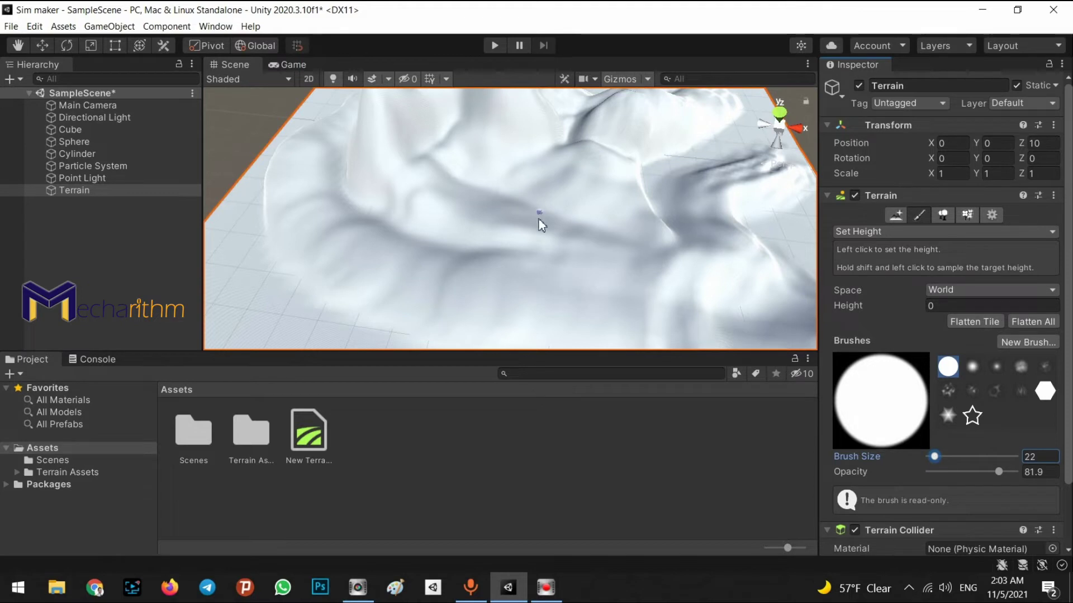
mouse_move(652, 263)
mouse_down()
mouse_move(603, 292)
mouse_move(536, 300)
mouse_move(454, 270)
mouse_move(351, 269)
mouse_move(315, 209)
mouse_up()
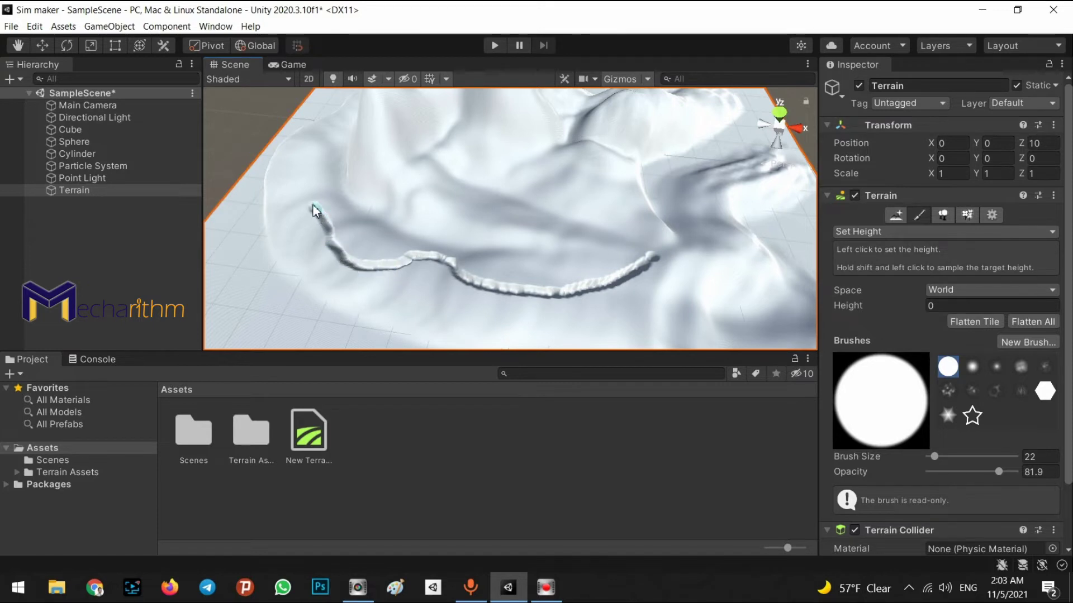
drag(350, 279, 422, 271)
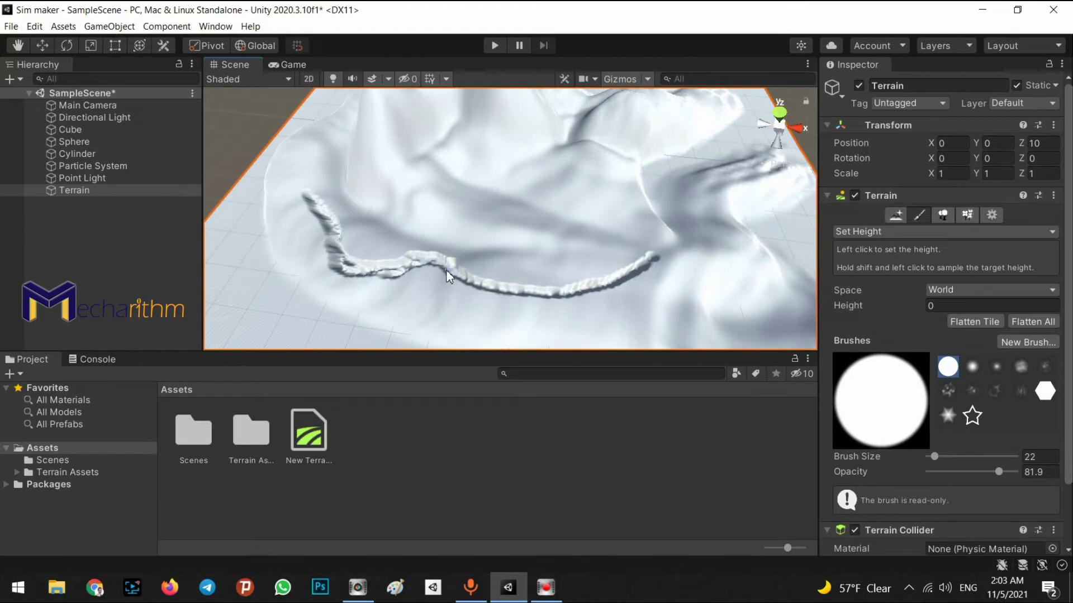
mouse_move(378, 277)
mouse_down()
mouse_move(350, 274)
mouse_move(321, 228)
mouse_move(336, 241)
mouse_up()
mouse_move(356, 280)
alt+mouse_down()
mouse_move(333, 179)
mouse_move(328, 211)
mouse_move(419, 257)
mouse_move(386, 269)
mouse_move(413, 282)
mouse_move(437, 271)
mouse_move(413, 254)
mouse_move(412, 271)
mouse_move(463, 267)
mouse_move(436, 211)
mouse_move(382, 226)
mouse_move(386, 274)
mouse_move(407, 239)
mouse_move(458, 255)
mouse_move(431, 223)
mouse_move(398, 269)
mouse_move(430, 241)
mouse_move(823, 197)
mouse_move(899, 170)
mouse_move(961, 172)
mouse_move(975, 152)
alt+mouse_up()
key(w)
right_drag(976, 152, 1011, 124)
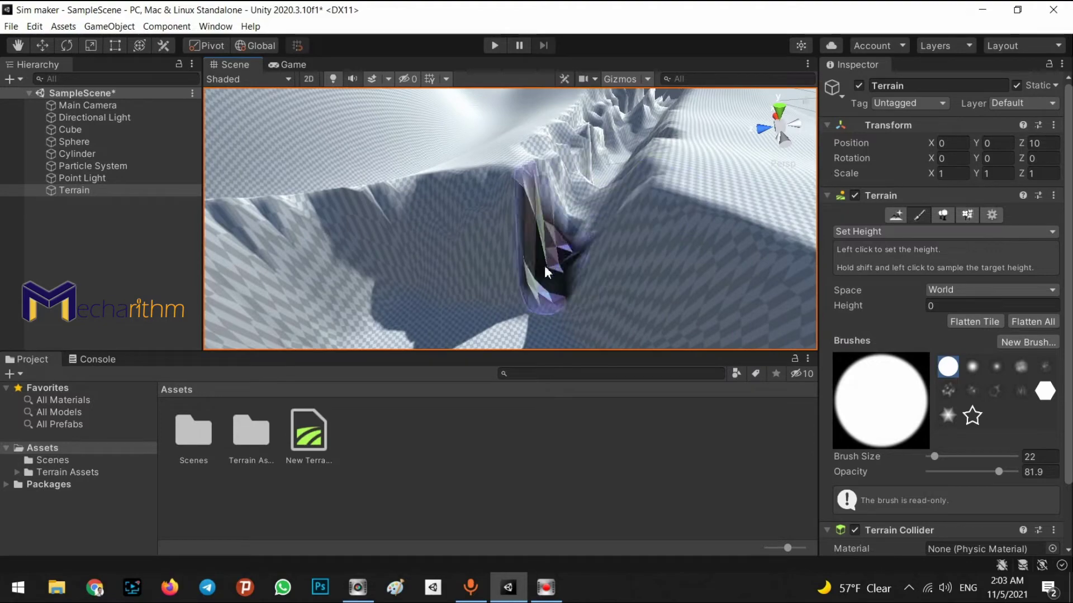
Fly around the canyon to inspect the sculpted trench from several angles
mouse_move(654, 246)
right_down()
mouse_move(670, 163)
mouse_move(792, 106)
right_up()
key(w)
alt+drag(791, 106, 644, 104)
right_drag(644, 104, 402, 102)
right_drag(100, 97, 959, 95)
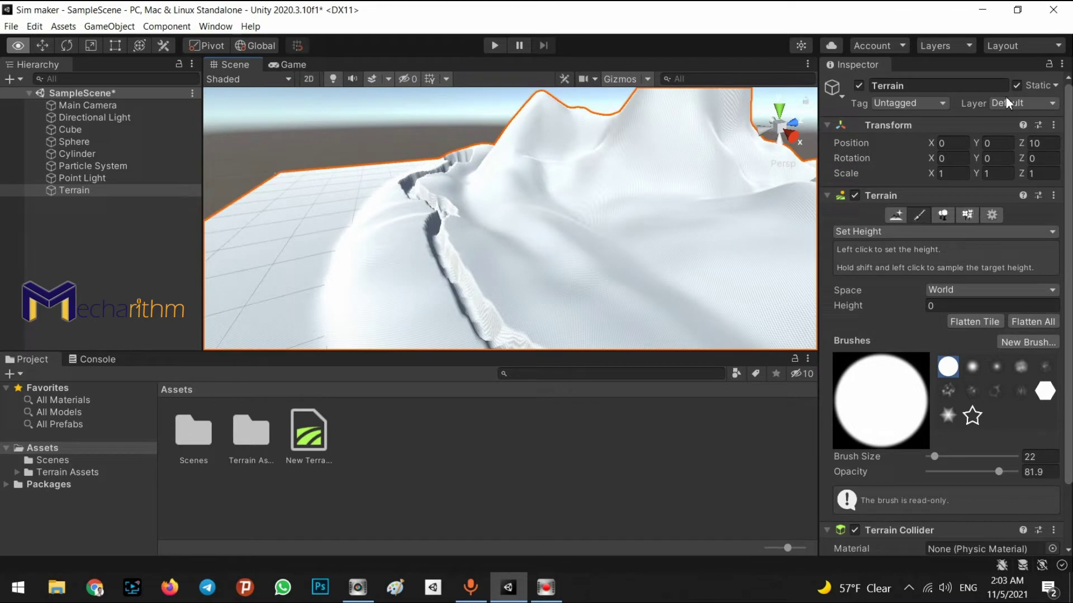
Switch to the Move tool, deselect and reselect the terrain, and reopen its painting tools
key(w)
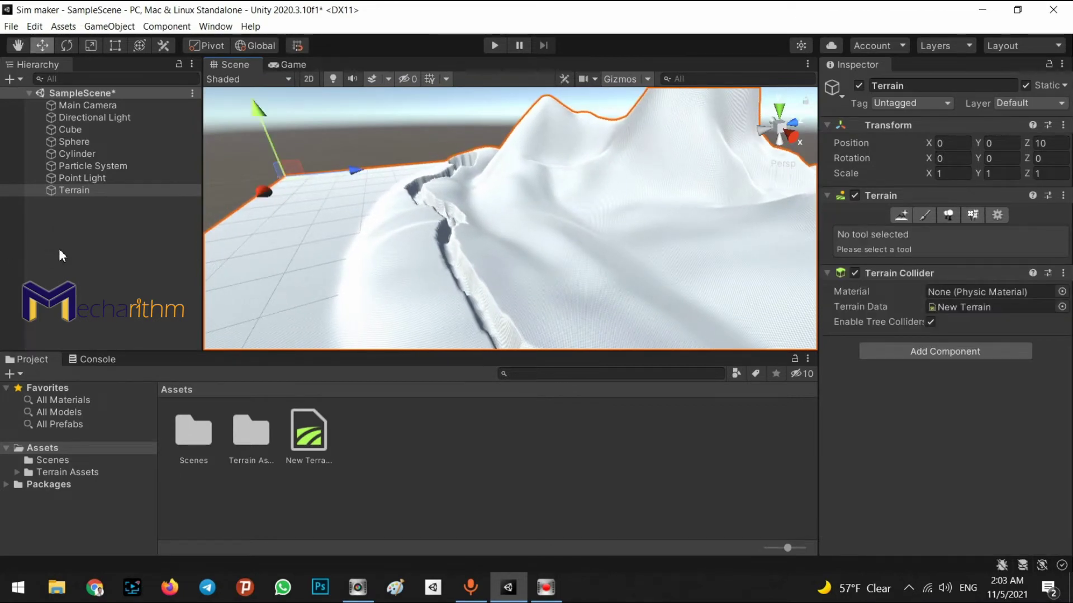
click(119, 240)
alt+drag(438, 236, 685, 331)
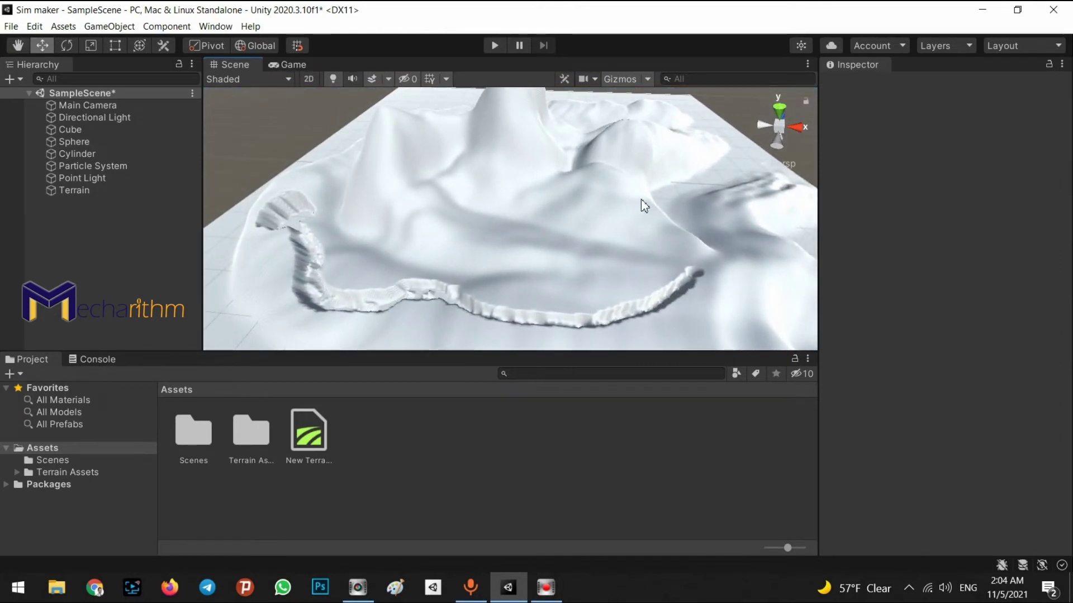
click(585, 262)
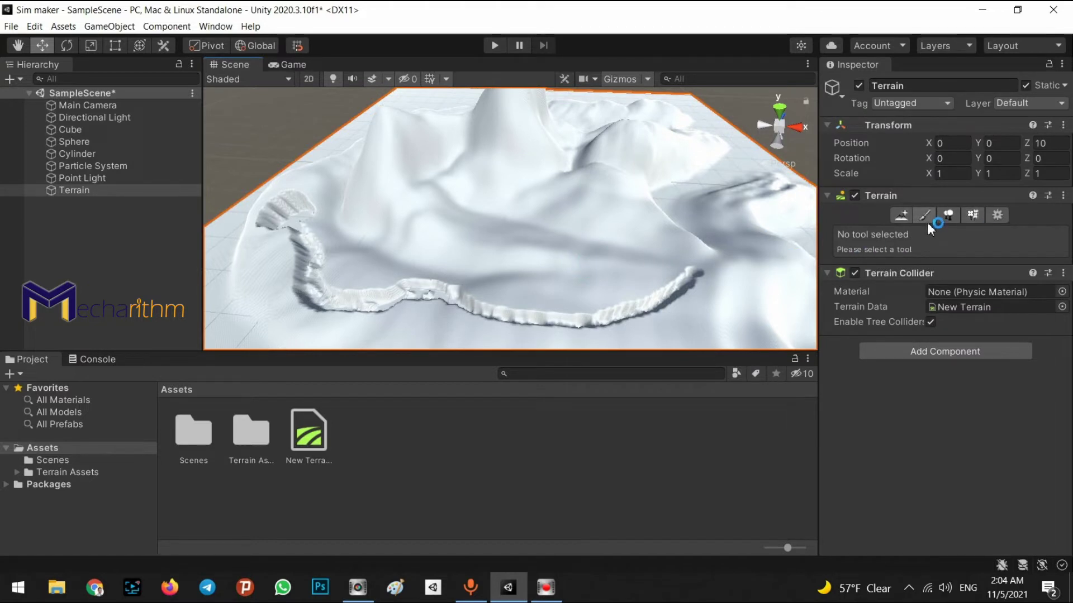
click(926, 220)
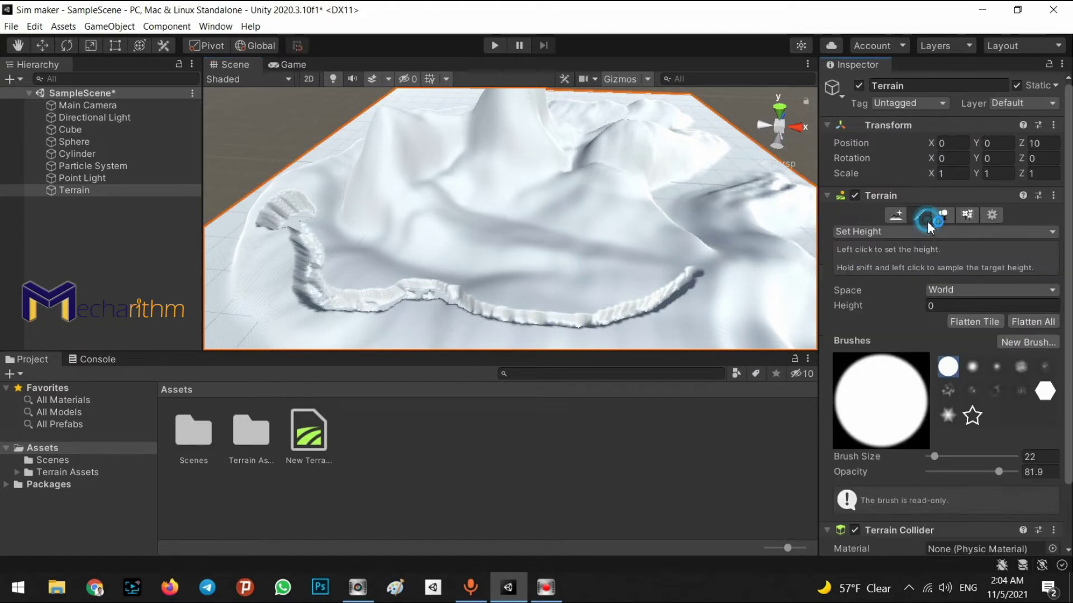
Switch the terrain tool to Paint Texture and select the Terrain Assets folder
click(888, 231)
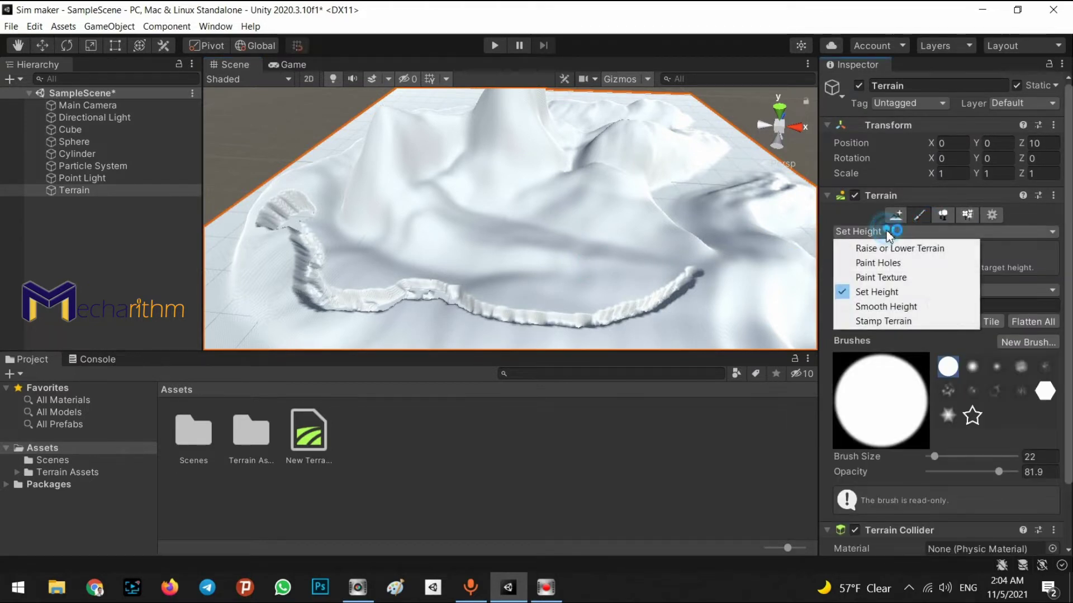
click(881, 279)
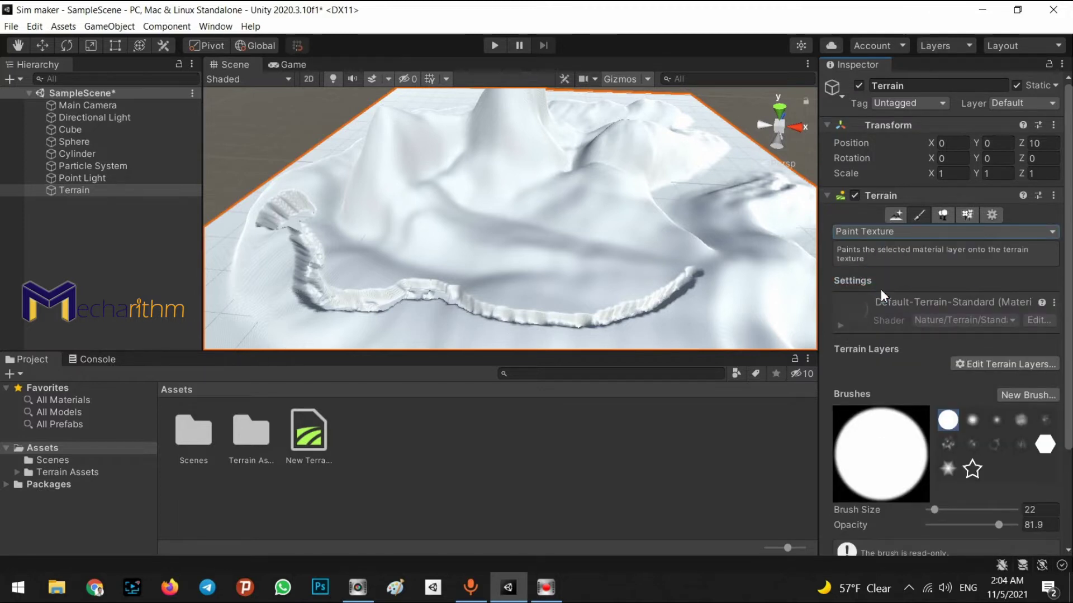
scroll(944, 313, down, 2)
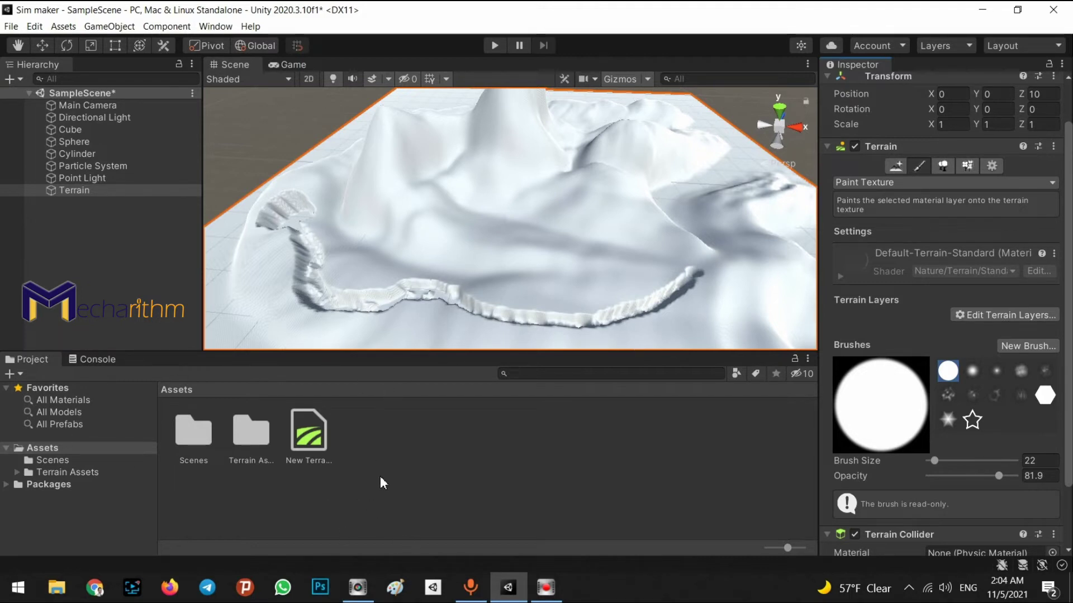
click(262, 438)
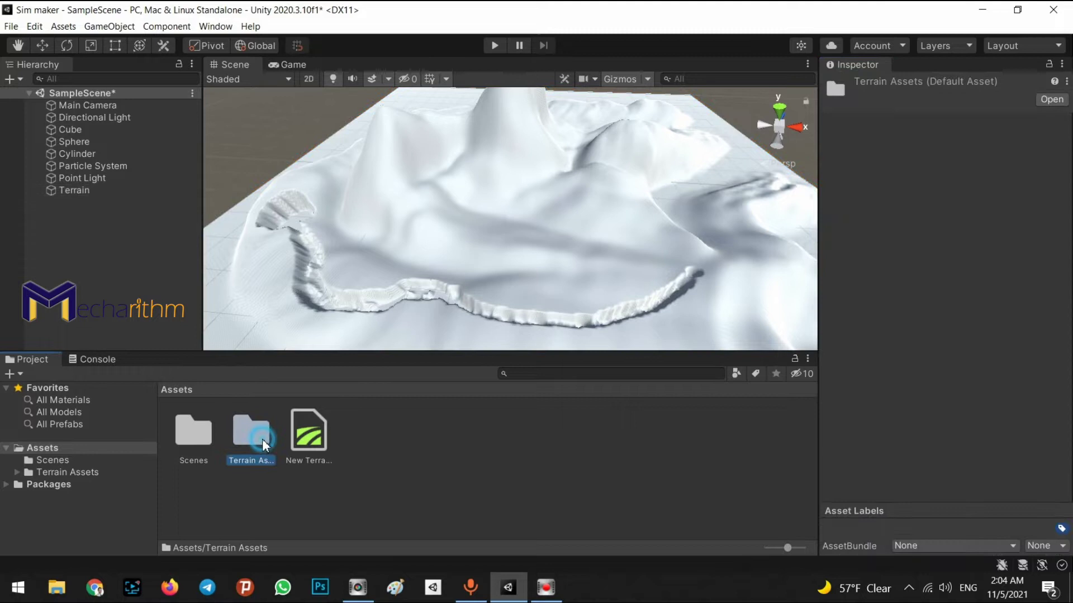
Preview the Bush1 and Bush3 models in the Terrain Assets Bushes folder
double_click(261, 441)
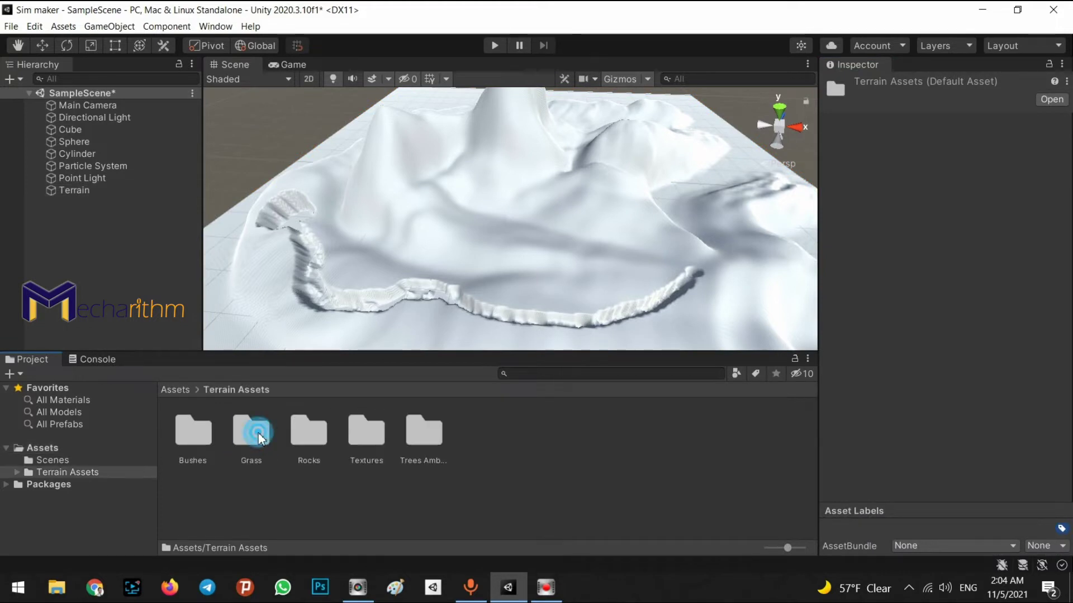
double_click(210, 433)
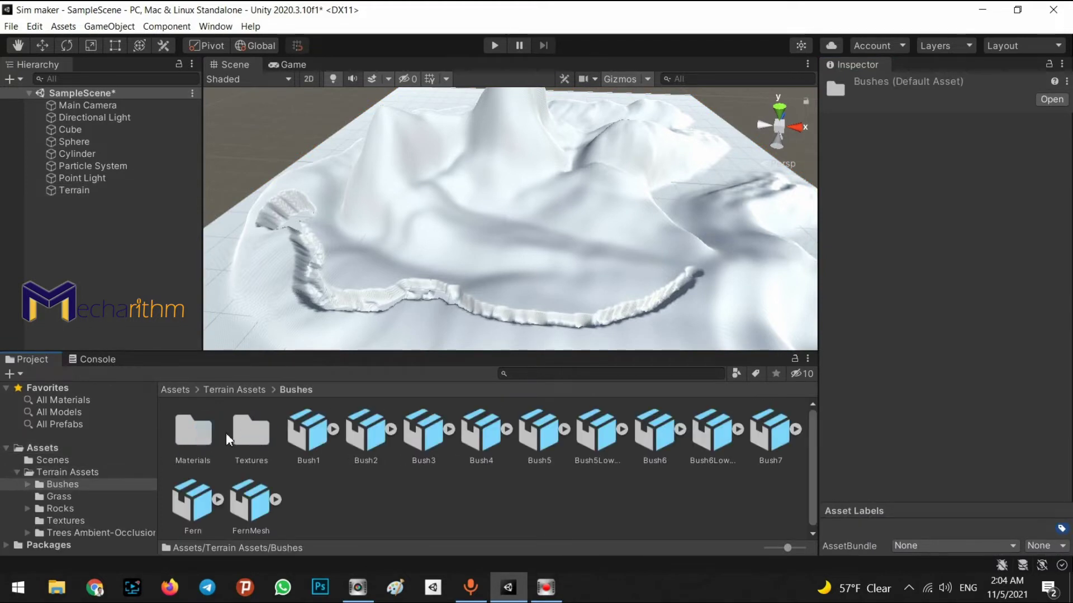
click(311, 439)
drag(963, 491, 870, 476)
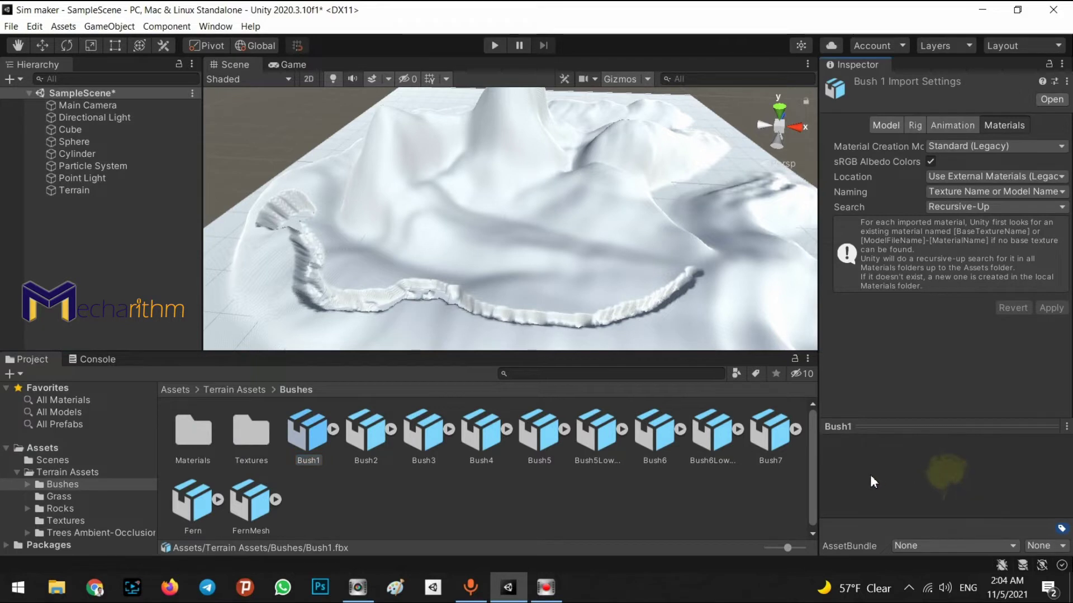
click(432, 448)
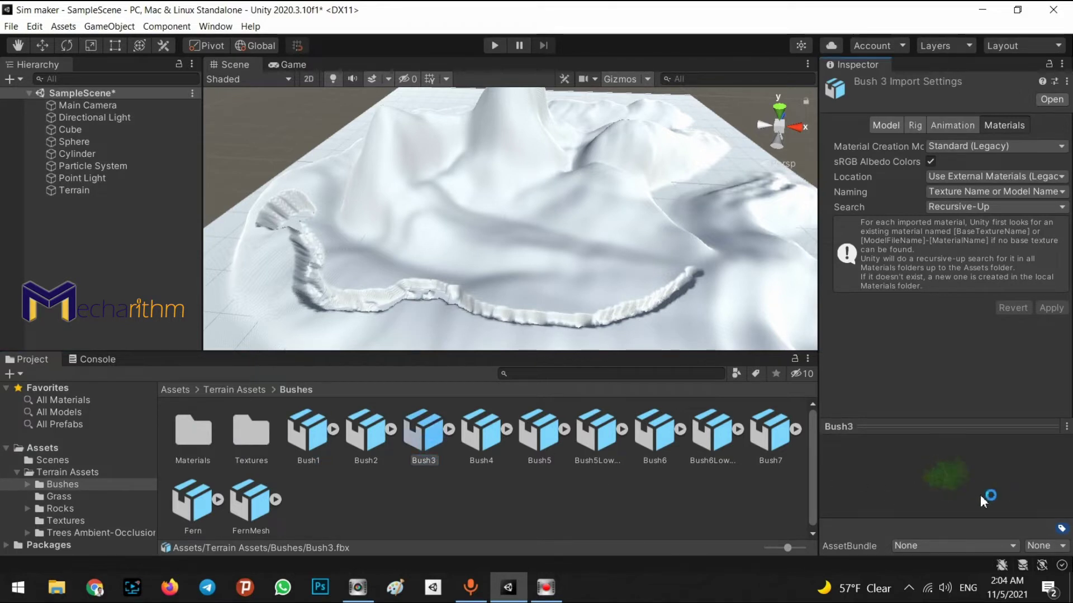
click(590, 506)
key(BackSpace)
Preview the Grass, Weed2, Weed3 and WhiteFlowers detail textures in the Grass folder
double_click(263, 438)
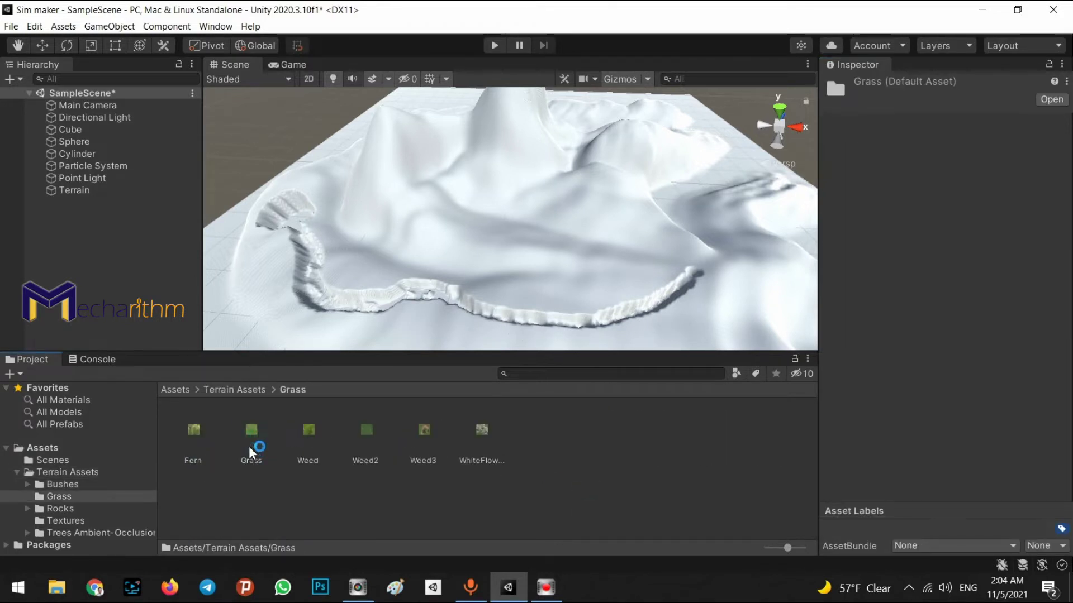
click(249, 447)
click(353, 425)
click(426, 424)
click(472, 426)
click(670, 488)
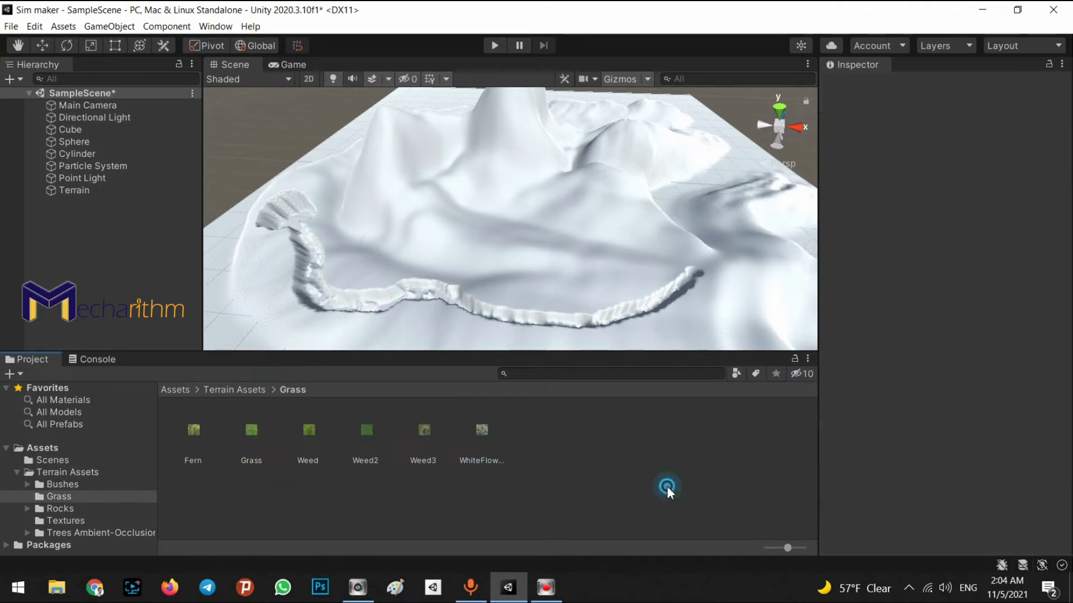
key(BackSpace)
Preview the RockMesh model and the Cliff and ground textures in Rocks and Textures
double_click(310, 442)
click(250, 432)
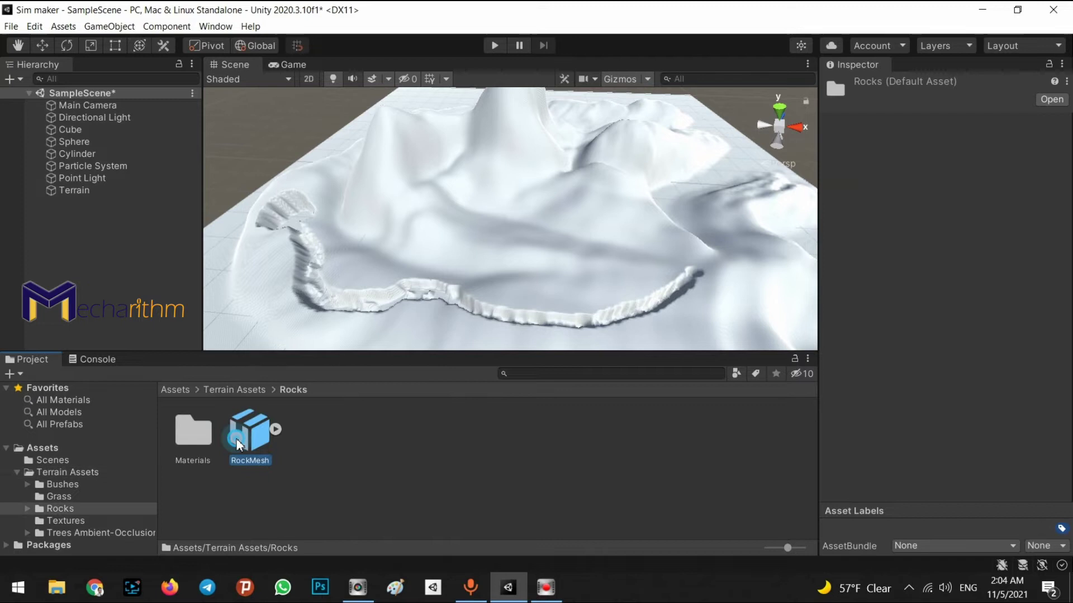
key(BackSpace)
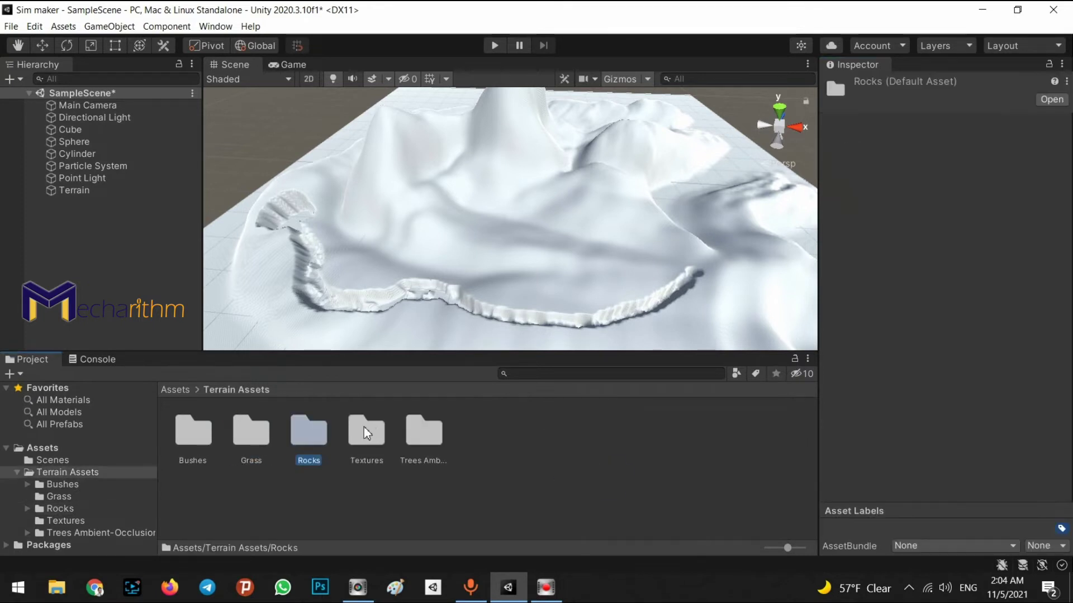
double_click(367, 430)
click(259, 432)
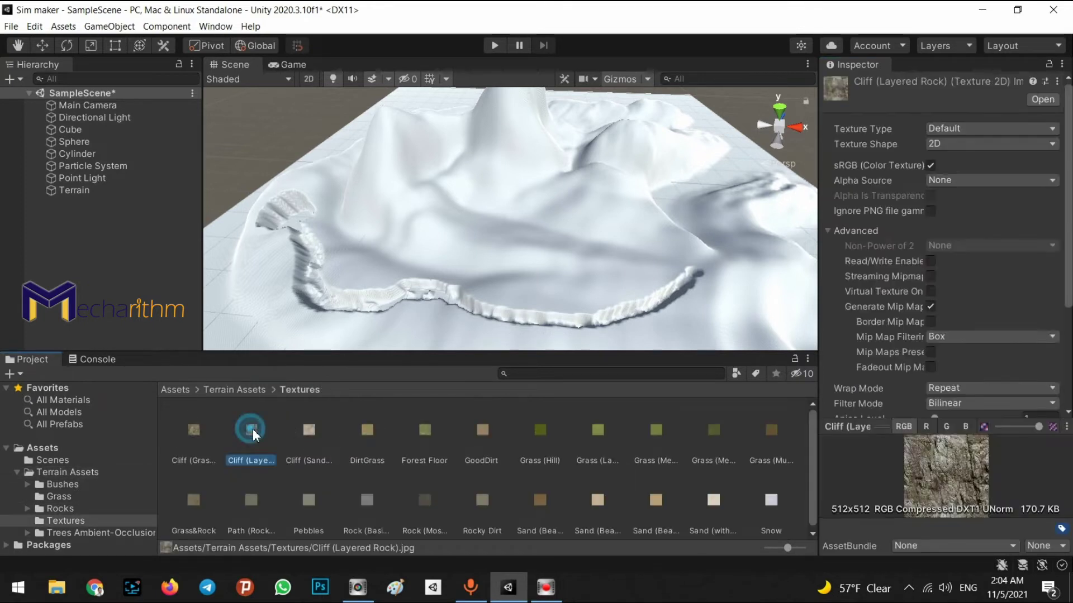
click(281, 434)
key(Right)
key(Right)
key(Right)
key(Right)
key(Right)
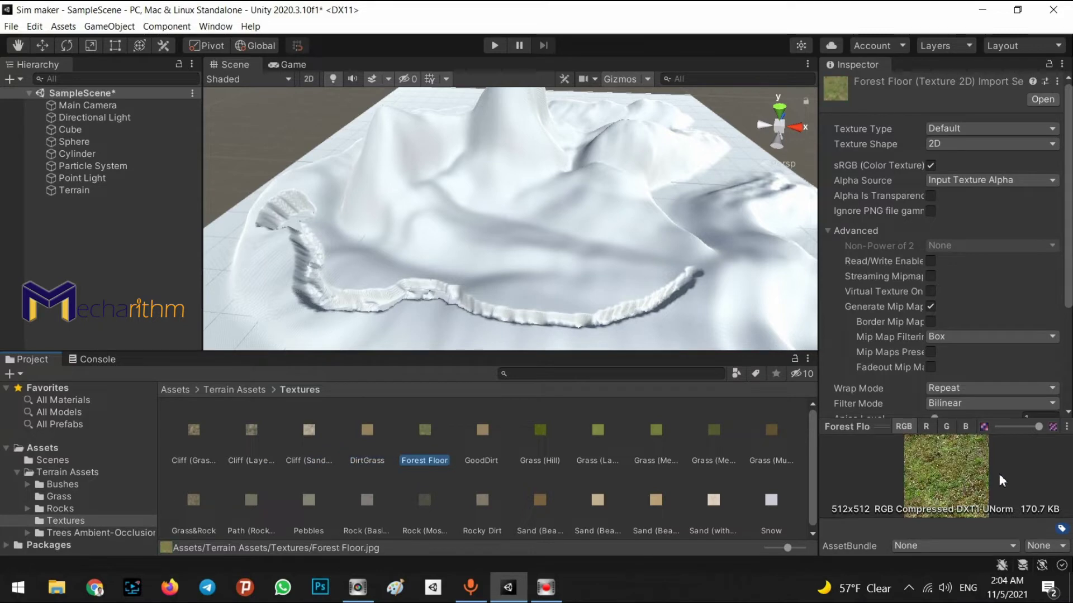
key(BackSpace)
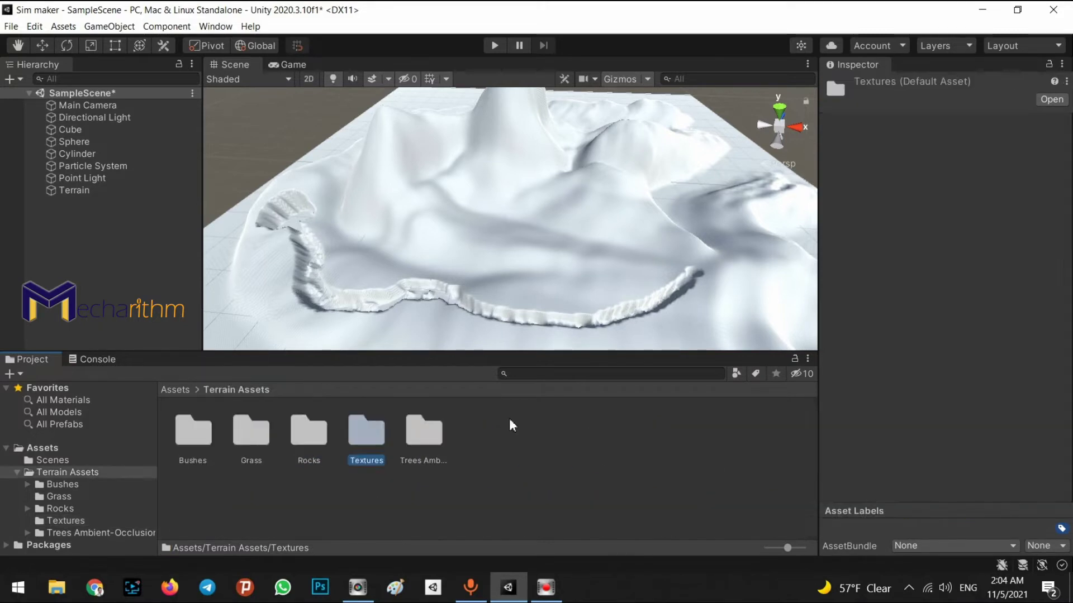
Browse the Bamboo and other tree models, then reselect the terrain and its layer options
double_click(427, 433)
click(370, 445)
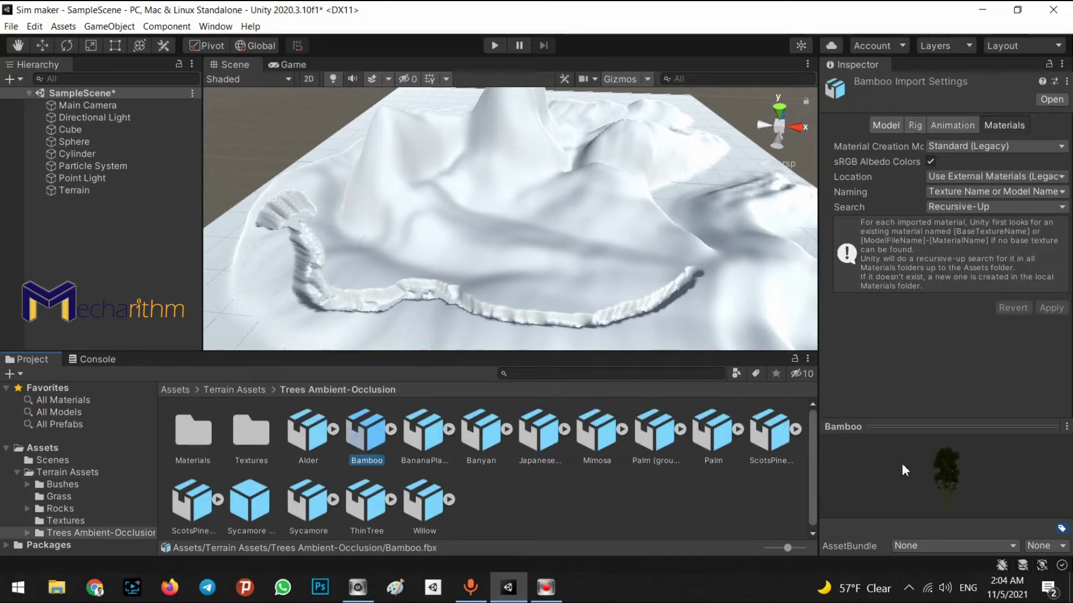
key(Right)
key(Right)
key(Right)
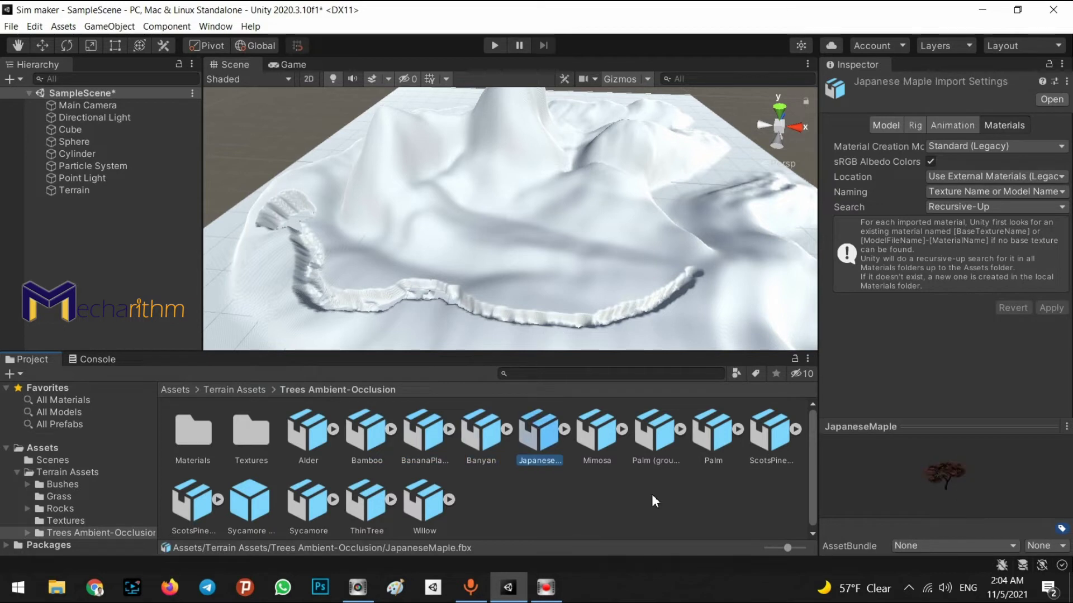
key(BackSpace)
key(BackSpace)
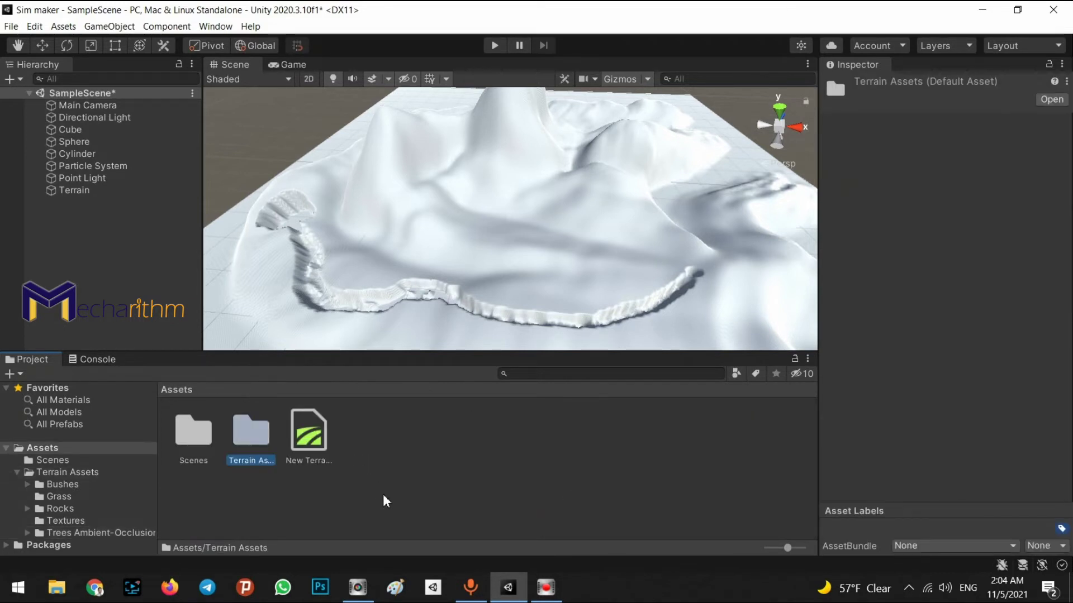
click(578, 303)
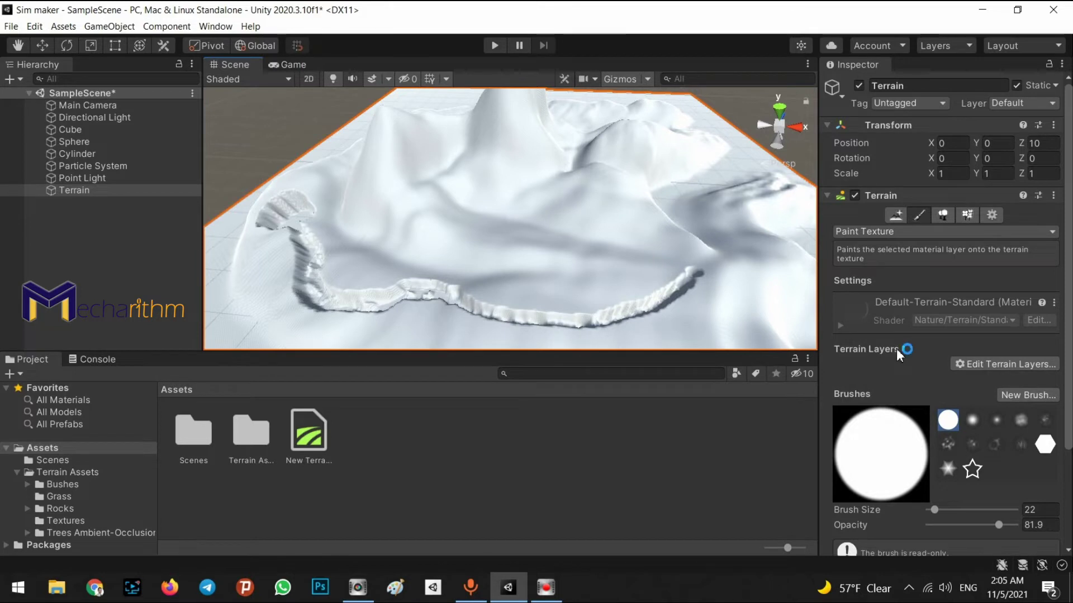
click(989, 364)
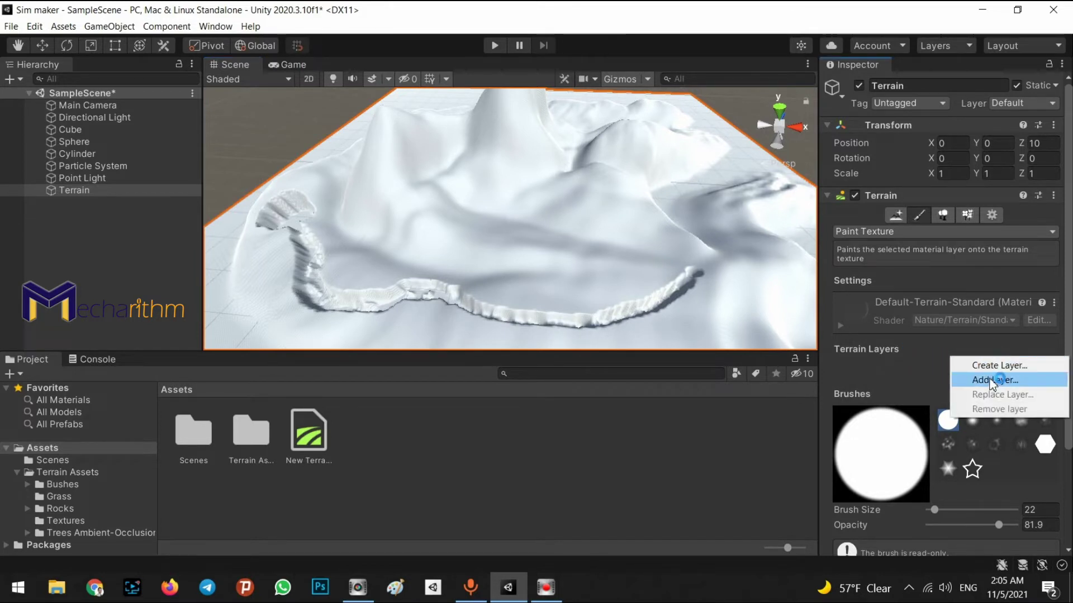
Create a new terrain layer from the Forest Floor texture
click(993, 381)
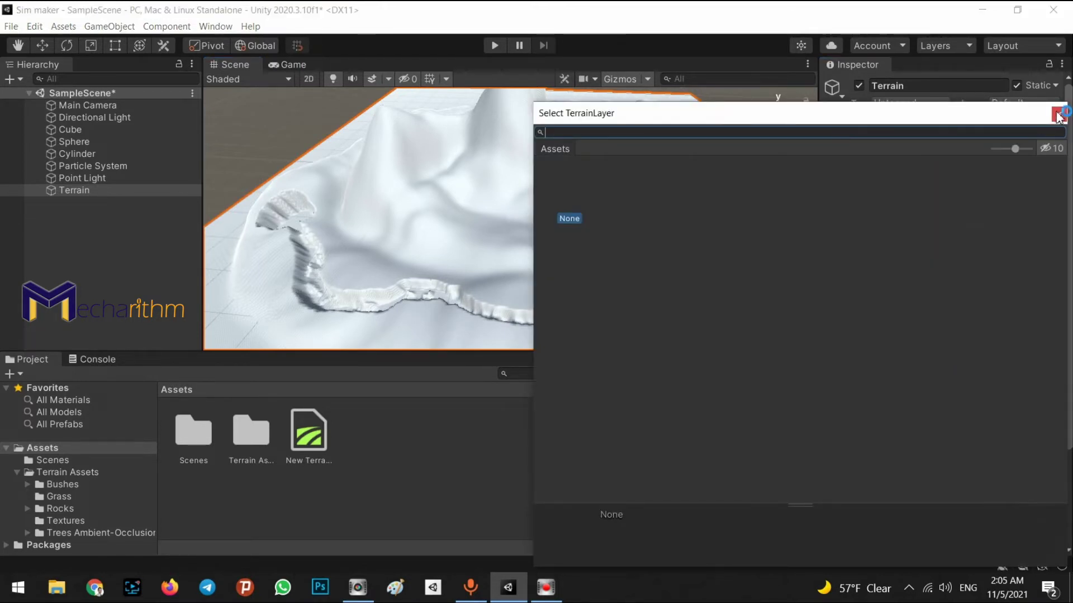
click(1058, 114)
click(984, 362)
click(983, 365)
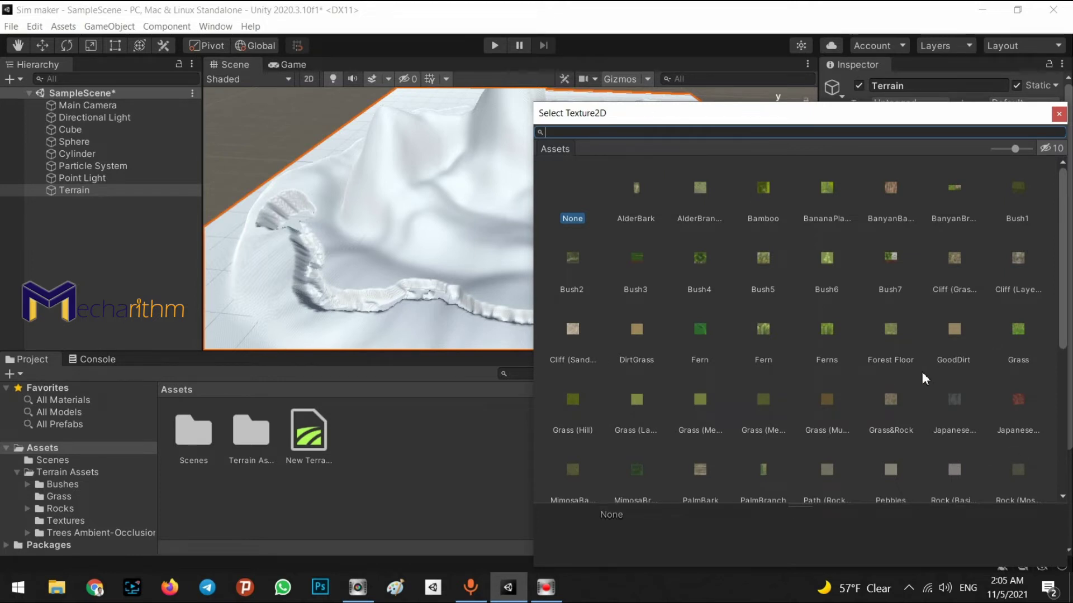
click(890, 334)
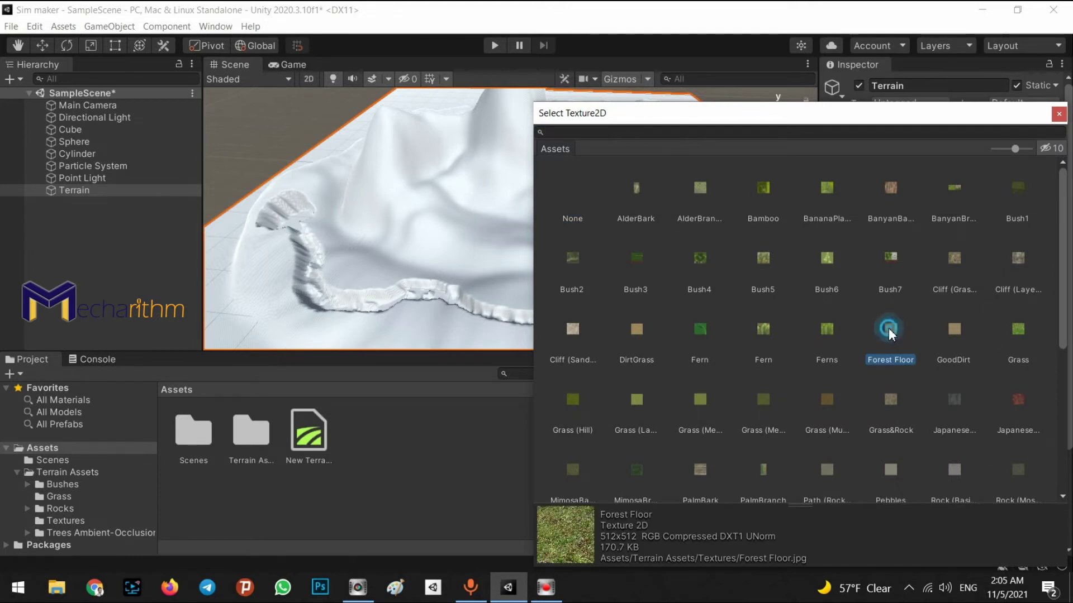
double_click(888, 327)
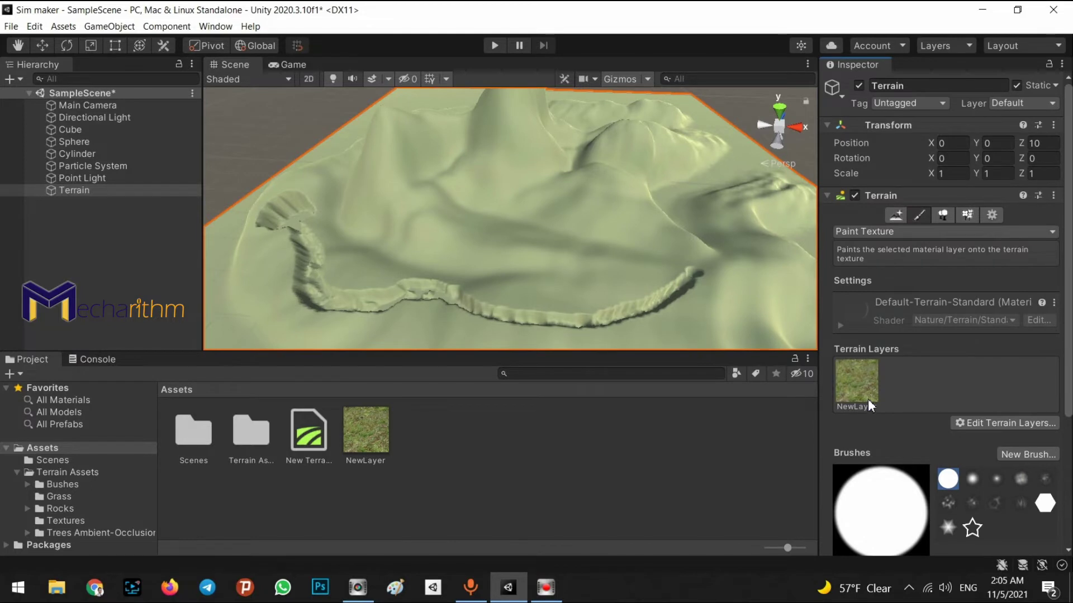
Orbit and fly over the terrain to inspect the Forest Floor texture coverage
alt+drag(591, 226, 800, 248)
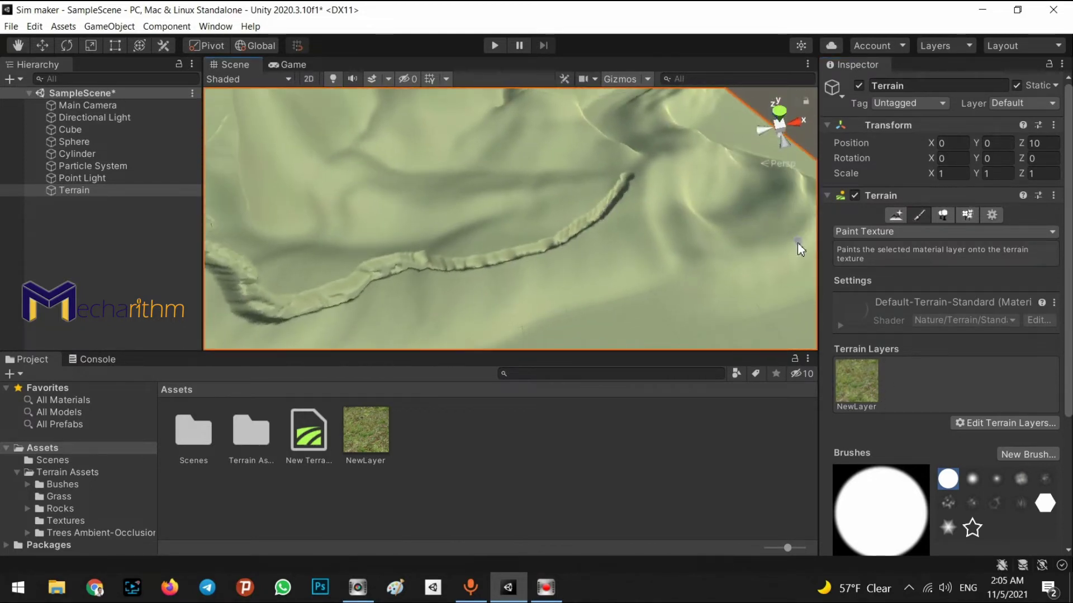
alt+drag(480, 85, 189, 191)
key(w)
right_drag(189, 190, 184, 165)
key(w)
key(s)
alt+drag(184, 166, 475, 141)
click(981, 423)
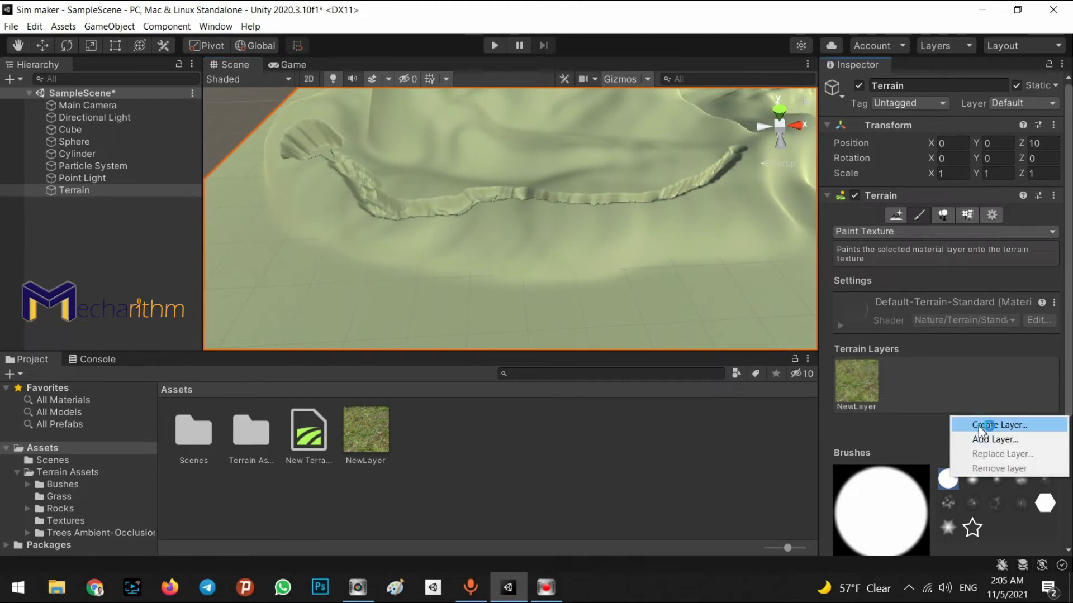
Create NewLayer 1 from the Grass (Muddy) texture and show its tiling settings
click(983, 425)
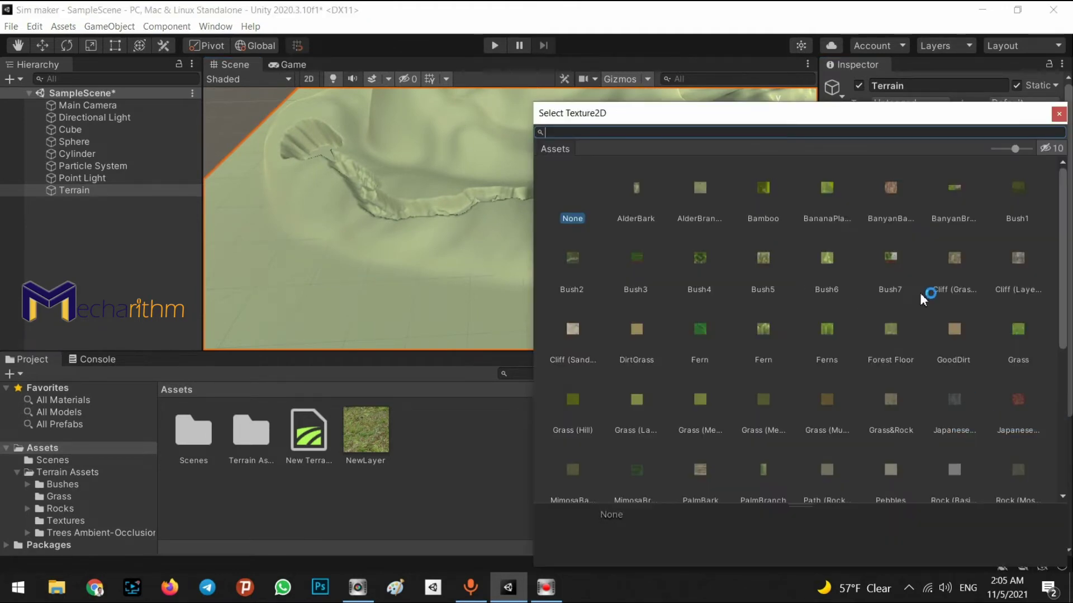
scroll(983, 338, down, 4)
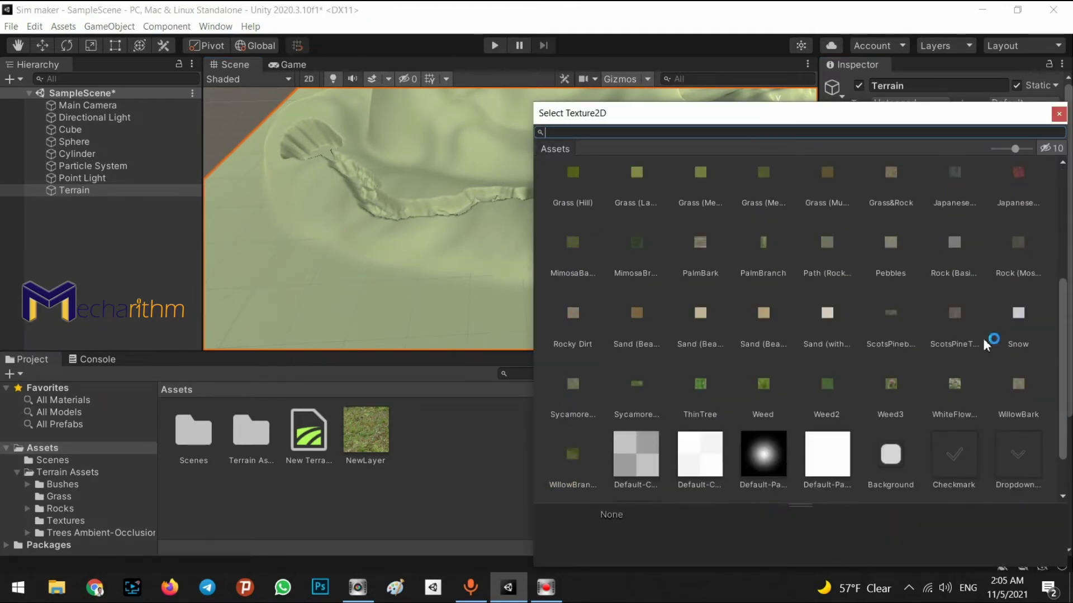
click(829, 176)
double_click(825, 192)
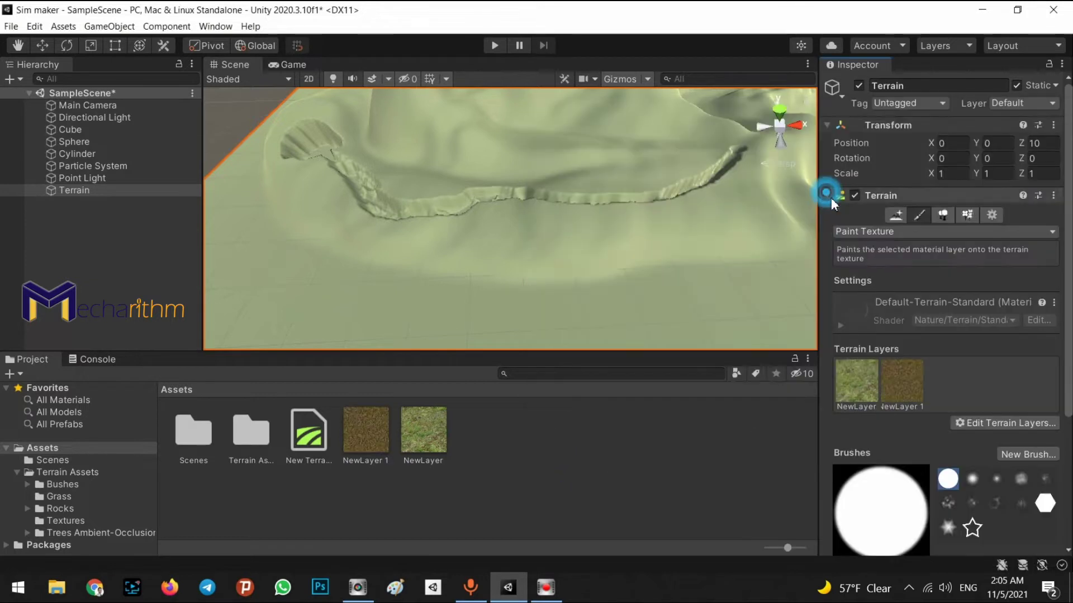
click(911, 384)
right_drag(621, 263, 743, 207)
scroll(1055, 360, down, 10)
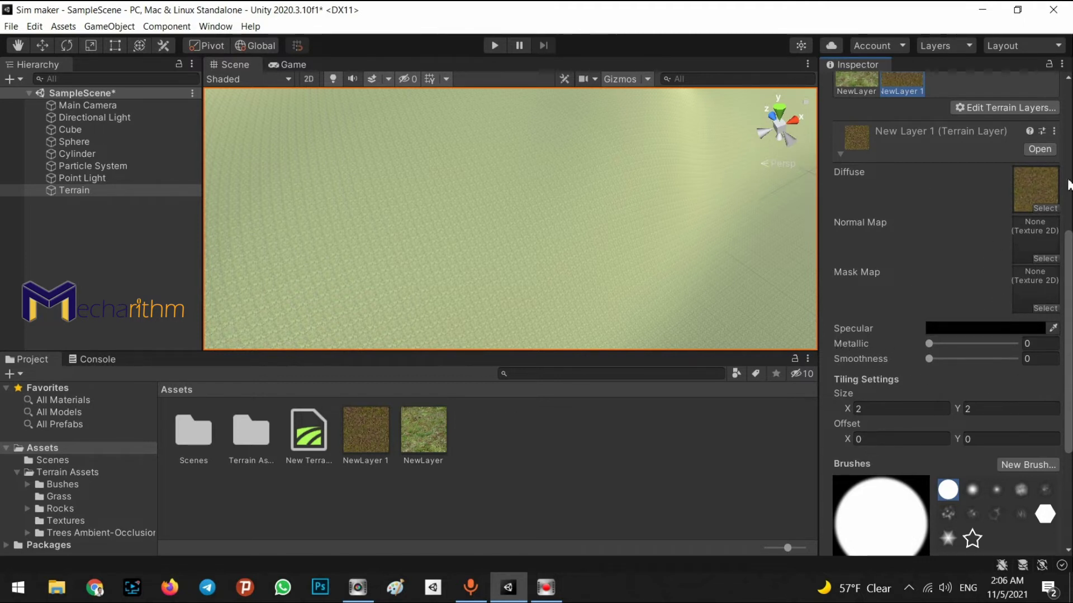
Enlarge the brush and paint a large brown NewLayer 1 patch onto the green terrain
click(840, 154)
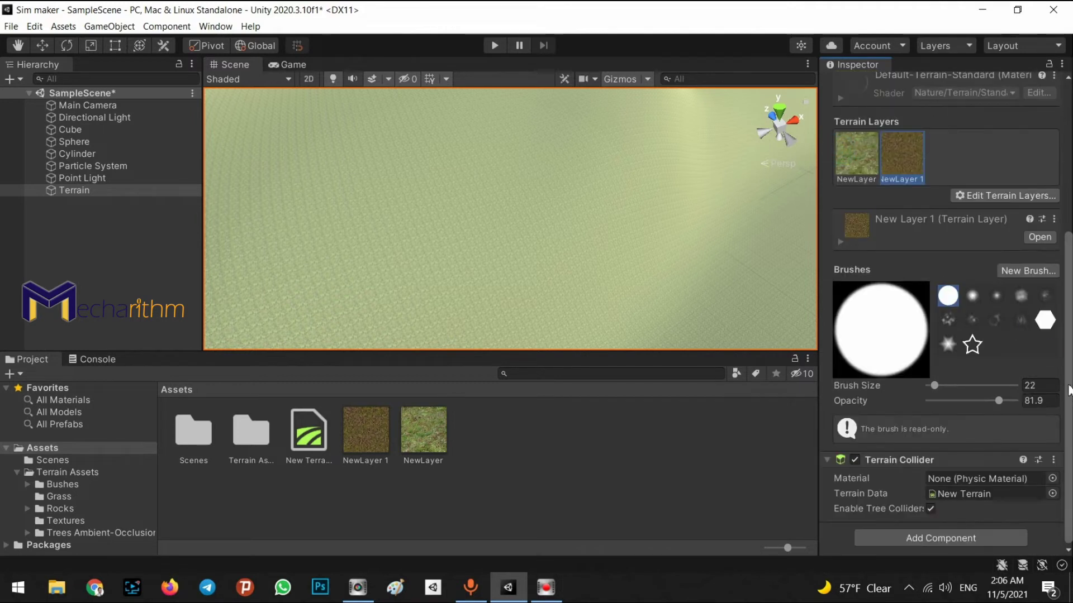
drag(937, 387, 953, 386)
mouse_move(558, 218)
alt+mouse_down()
mouse_move(500, 136)
mouse_move(459, 171)
alt+mouse_up()
alt+drag(467, 208, 479, 230)
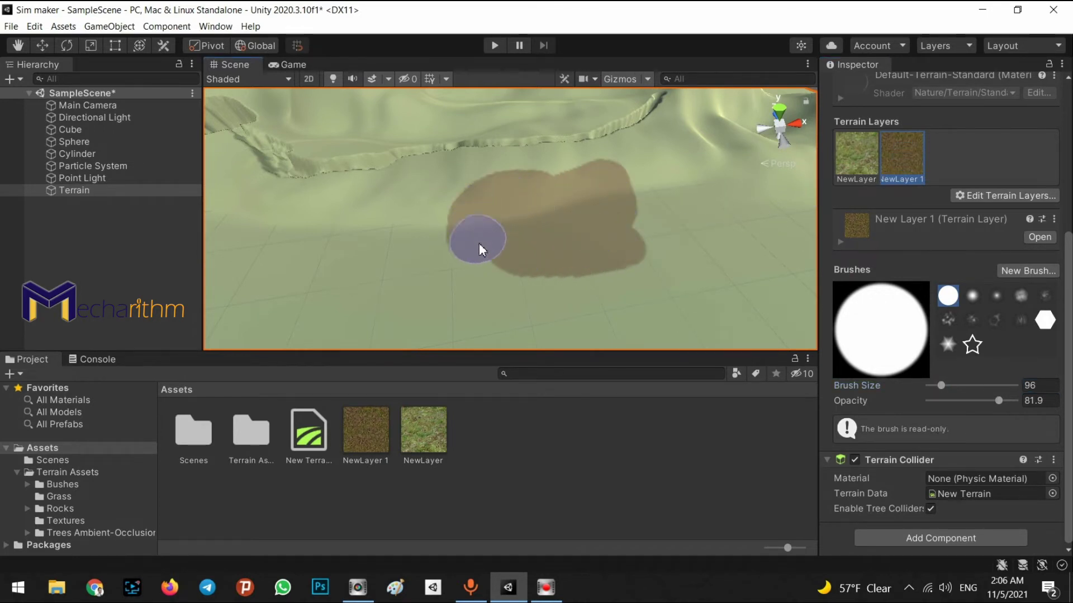
drag(475, 236, 608, 238)
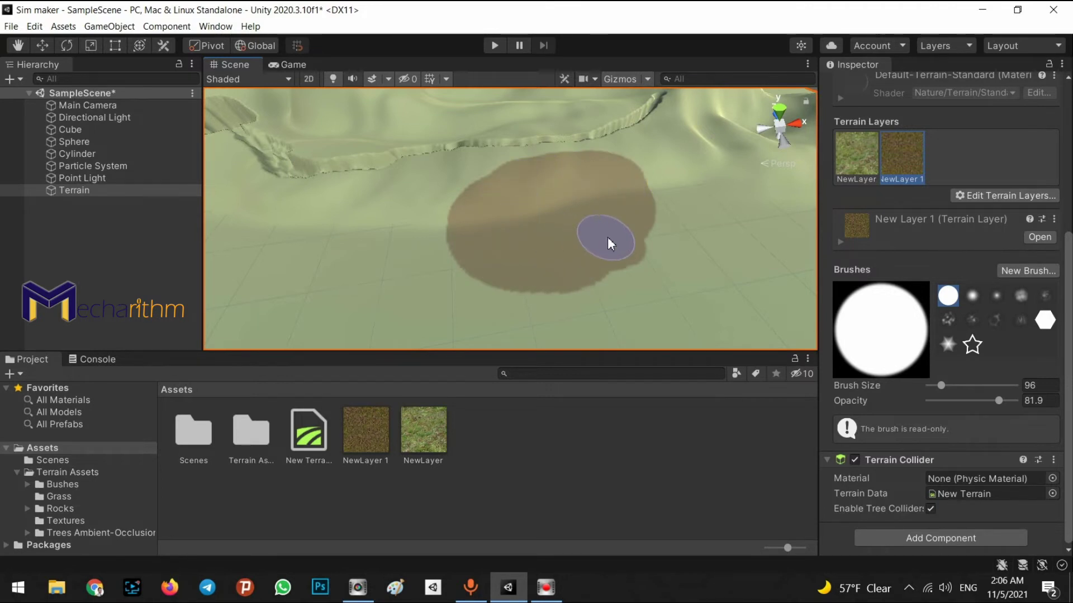
right_drag(645, 177, 777, 234)
key(w)
key(s)
key(w)
Lower the paint opacity and paint a fainter brown stroke toward the lower left
click(979, 402)
drag(957, 402, 956, 402)
mouse_move(642, 180)
mouse_down()
mouse_move(491, 251)
mouse_move(519, 244)
mouse_up()
right_drag(503, 243, 410, 243)
key(s)
Reduce the opacity further and blend another faint brown stroke leftward
drag(962, 409, 944, 408)
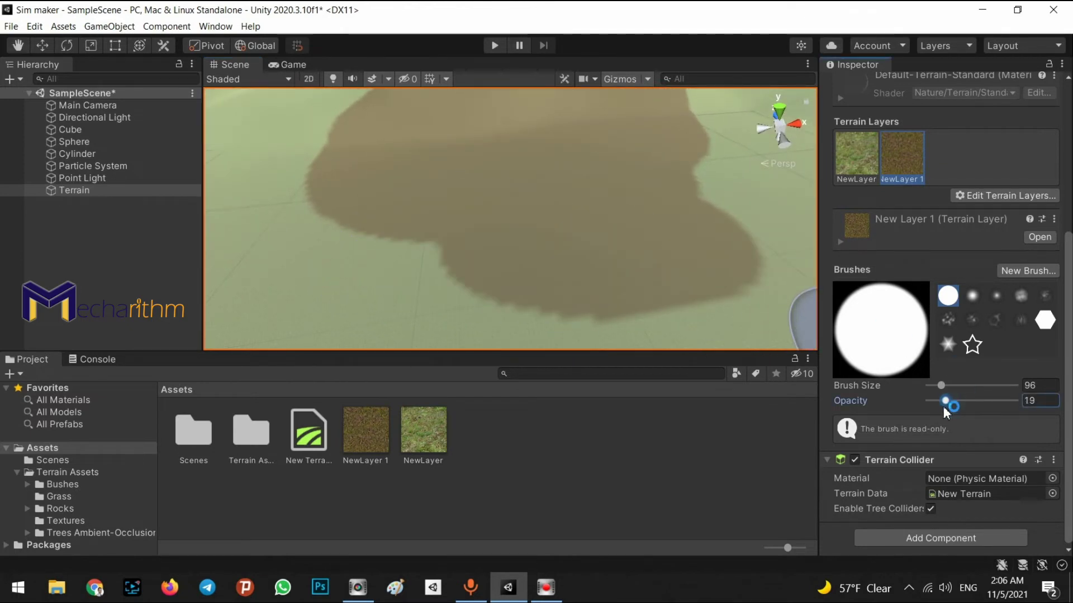
mouse_move(496, 273)
mouse_down()
mouse_move(388, 258)
mouse_move(287, 208)
mouse_up()
mouse_move(487, 152)
right_down()
mouse_move(400, 119)
mouse_move(204, 97)
right_up()
key(d)
key(a)
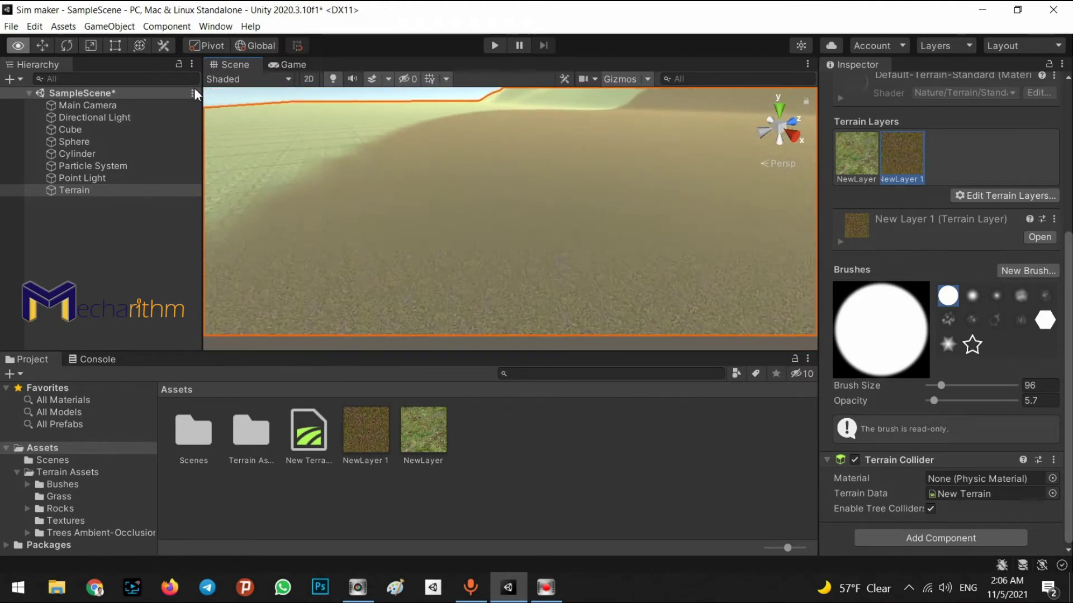
right_drag(195, 93, 701, 250)
key(s)
Switch the brush to the star shape at size 96 and opacity 5.7
click(972, 344)
mouse_move(543, 171)
right_down()
mouse_move(508, 191)
mouse_move(495, 219)
right_up()
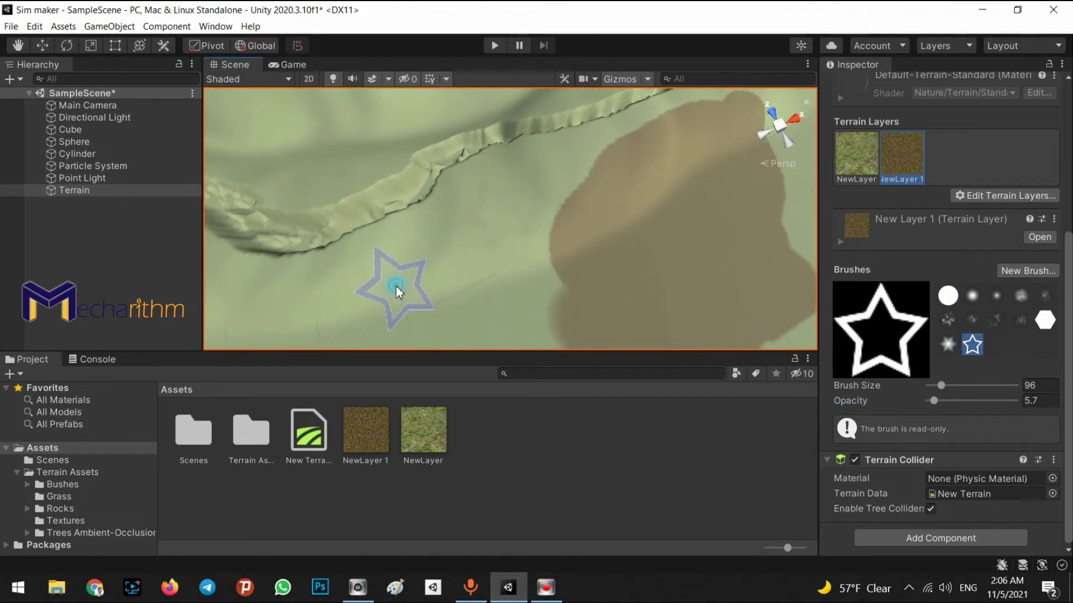
mouse_move(600, 247)
right_down()
mouse_move(421, 246)
mouse_move(409, 256)
mouse_move(503, 145)
mouse_move(579, 81)
mouse_move(515, 106)
mouse_move(443, 173)
mouse_move(459, 182)
right_up()
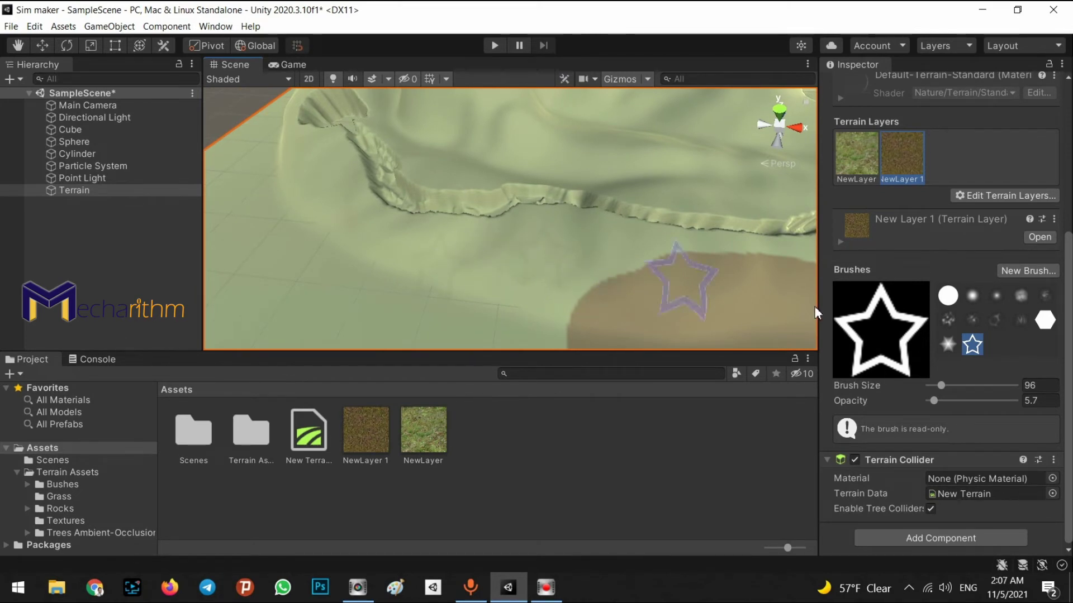
scroll(946, 313, up, 5)
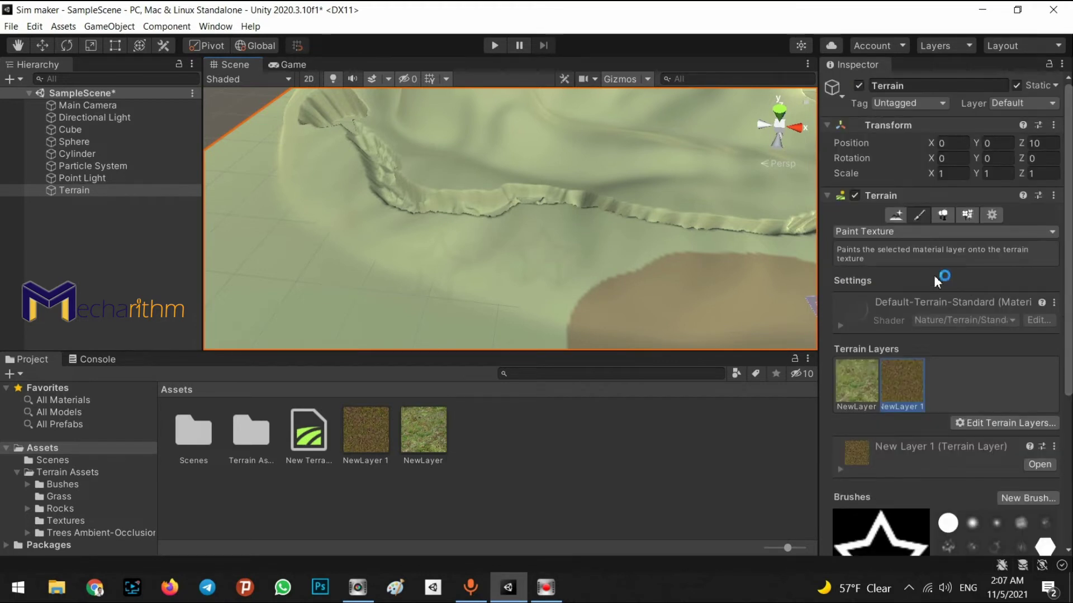
In Paint Trees, add a new tree type that uses the Sycamore prefab
click(944, 215)
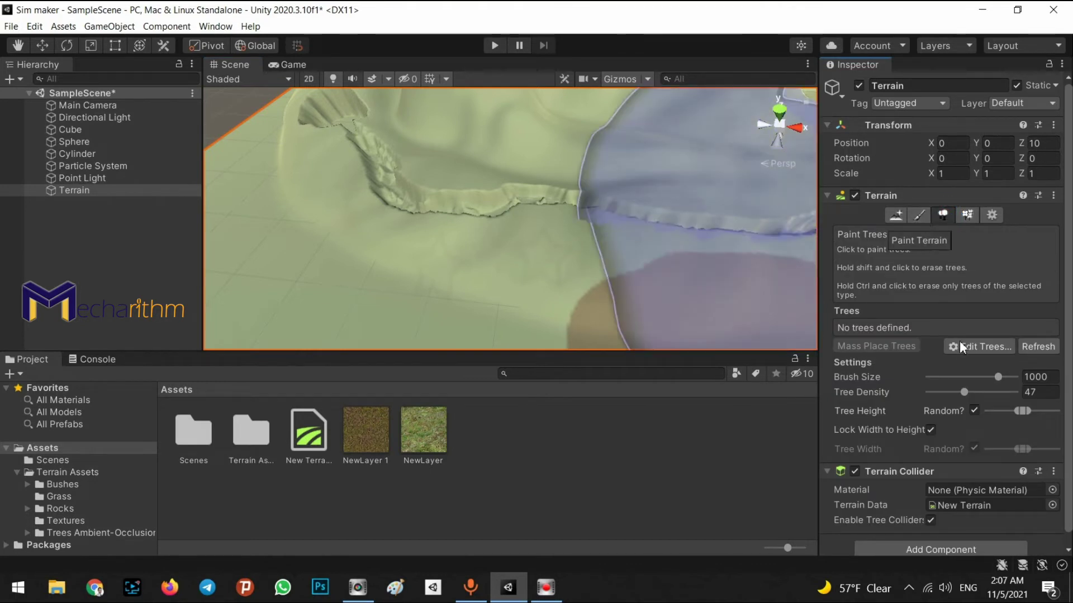
click(973, 347)
click(973, 348)
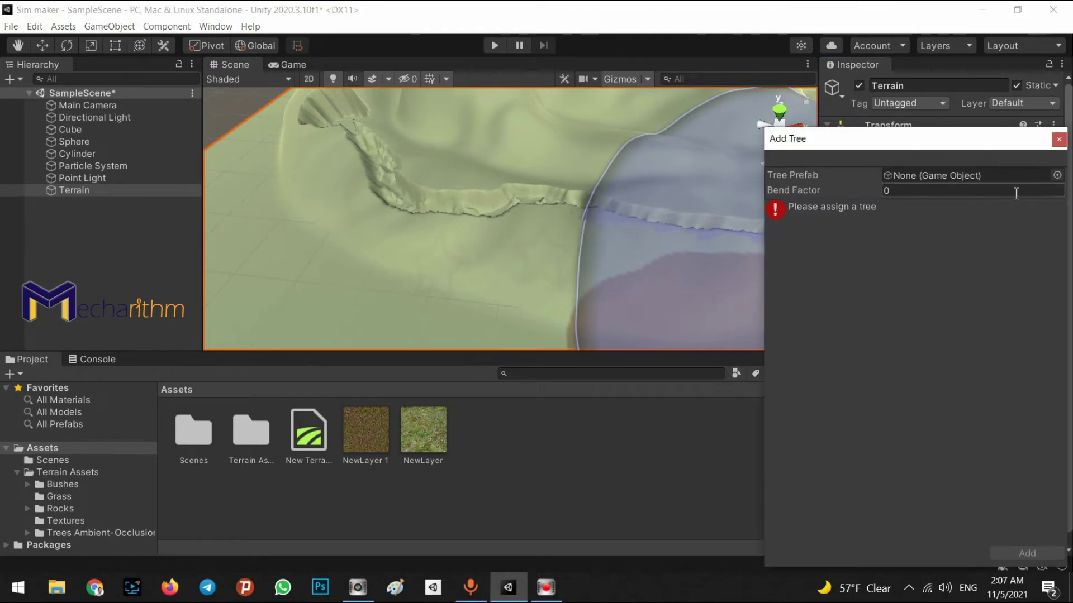
click(1056, 175)
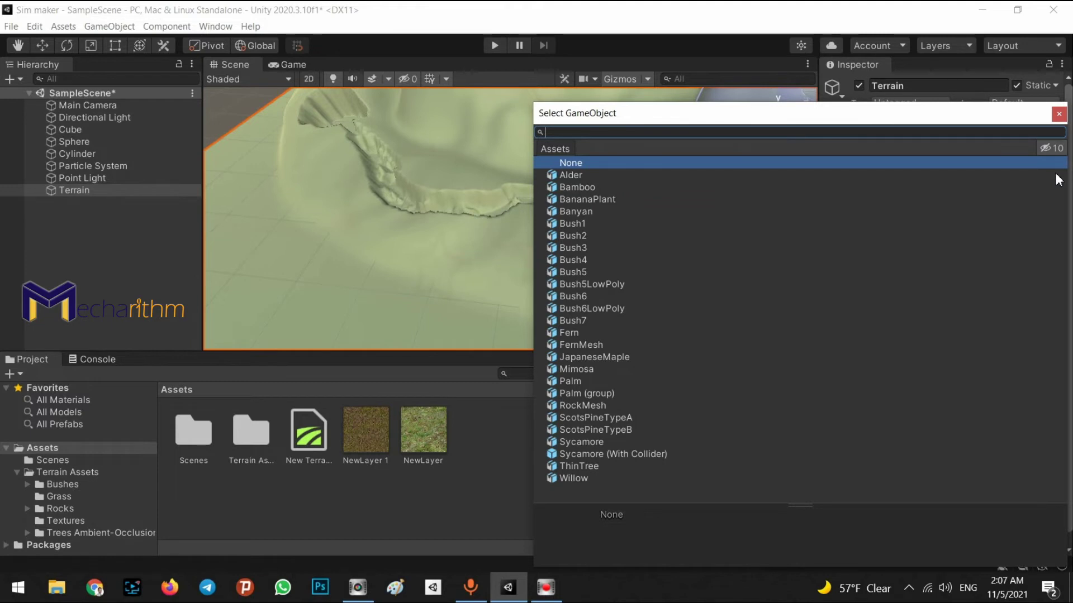
click(592, 444)
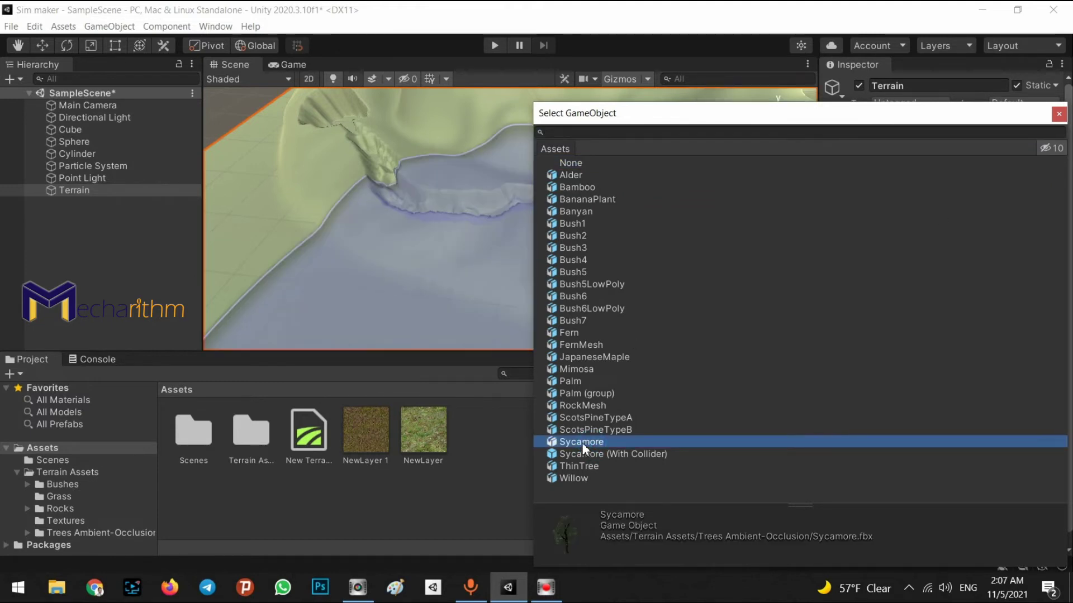
double_click(582, 443)
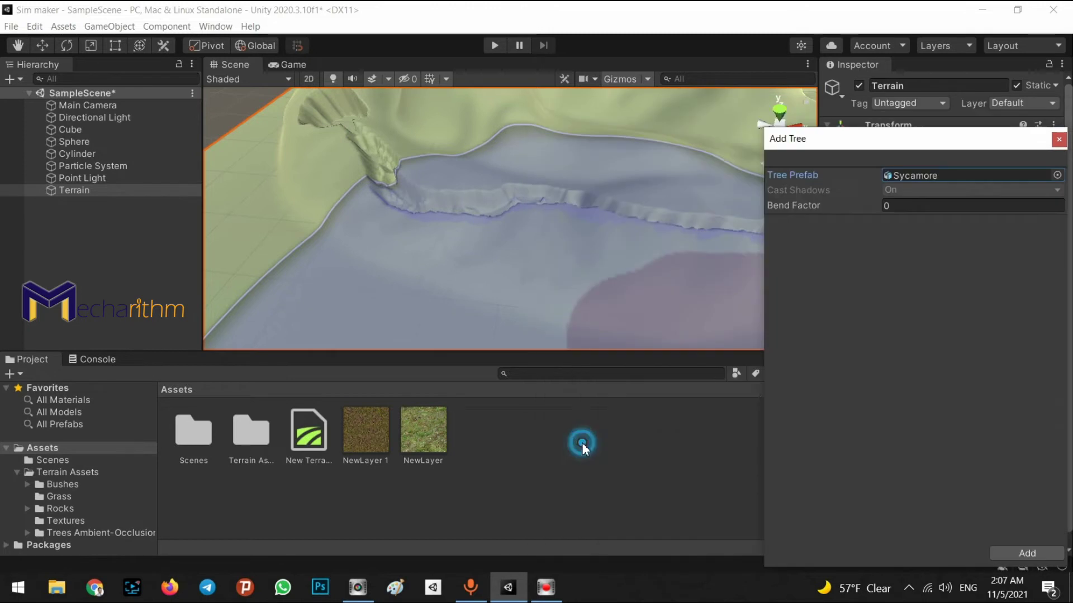
click(1022, 552)
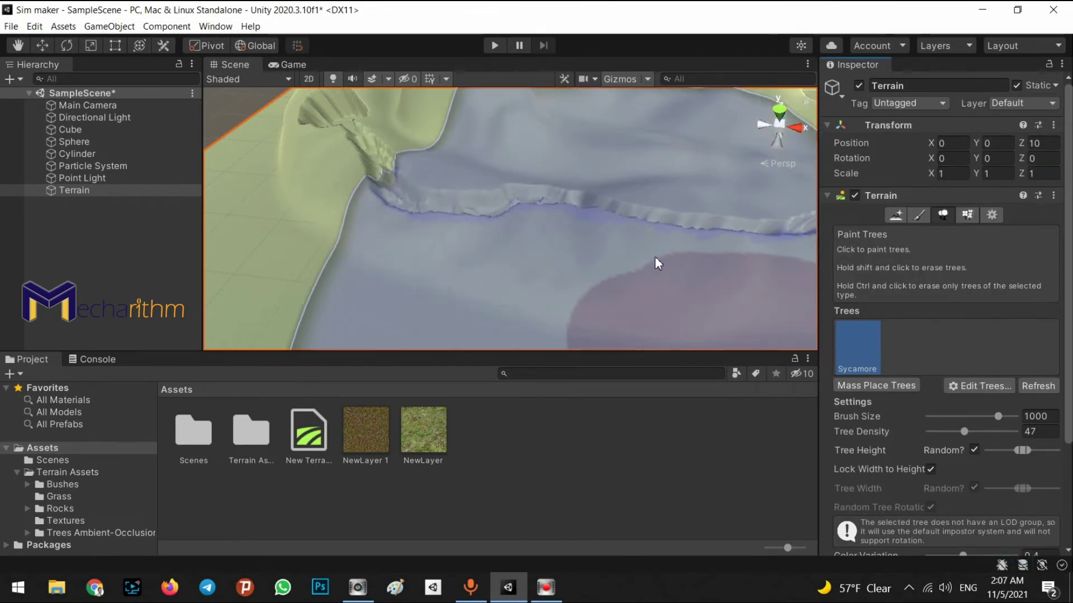
Paint a Sycamore cluster with brush size 60, then raise tree density to 90 and paint more
drag(998, 416, 956, 416)
scroll(491, 280, up, 5)
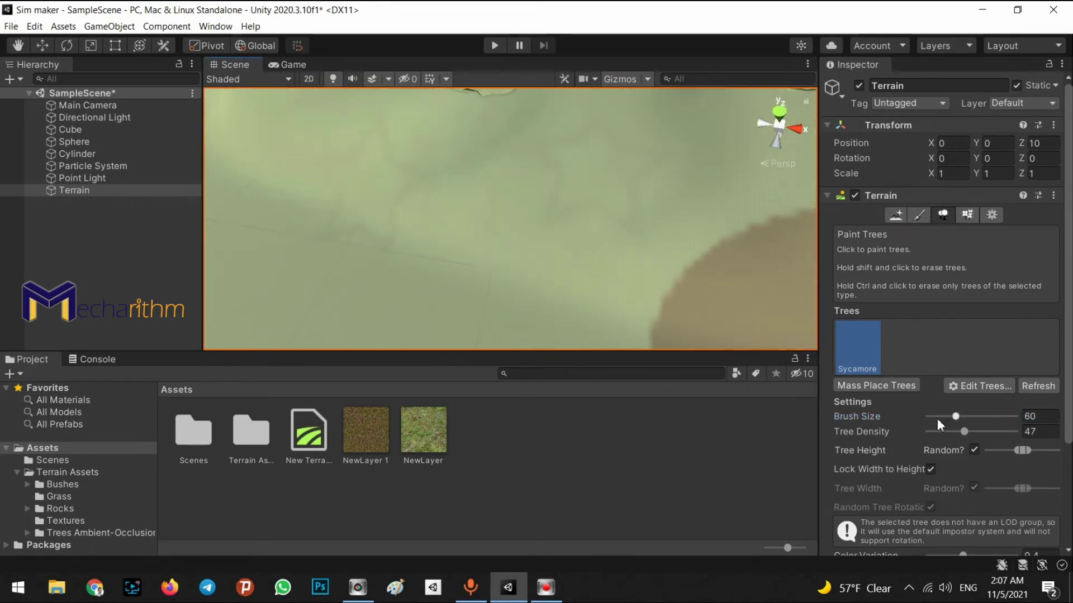
right_drag(621, 217, 518, 176)
mouse_move(520, 181)
mouse_down()
mouse_move(524, 228)
mouse_move(432, 263)
mouse_move(352, 265)
mouse_move(520, 288)
mouse_move(634, 168)
mouse_move(642, 74)
mouse_up()
key(w)
mouse_move(640, 70)
right_down()
mouse_move(710, 560)
mouse_move(641, 64)
mouse_move(592, 107)
mouse_move(508, 144)
mouse_move(513, 174)
right_up()
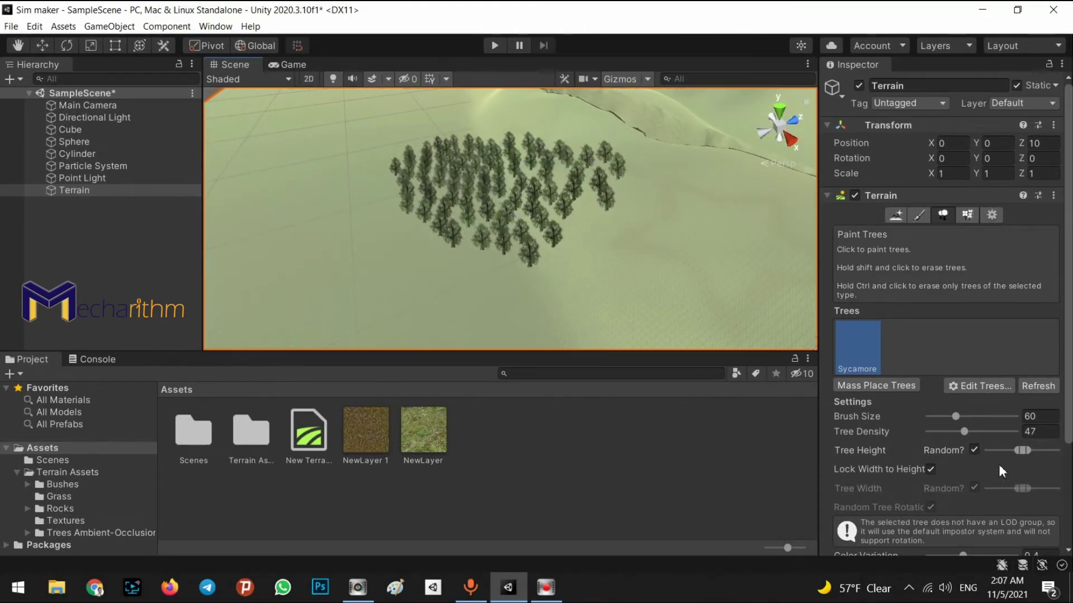
drag(965, 433, 987, 431)
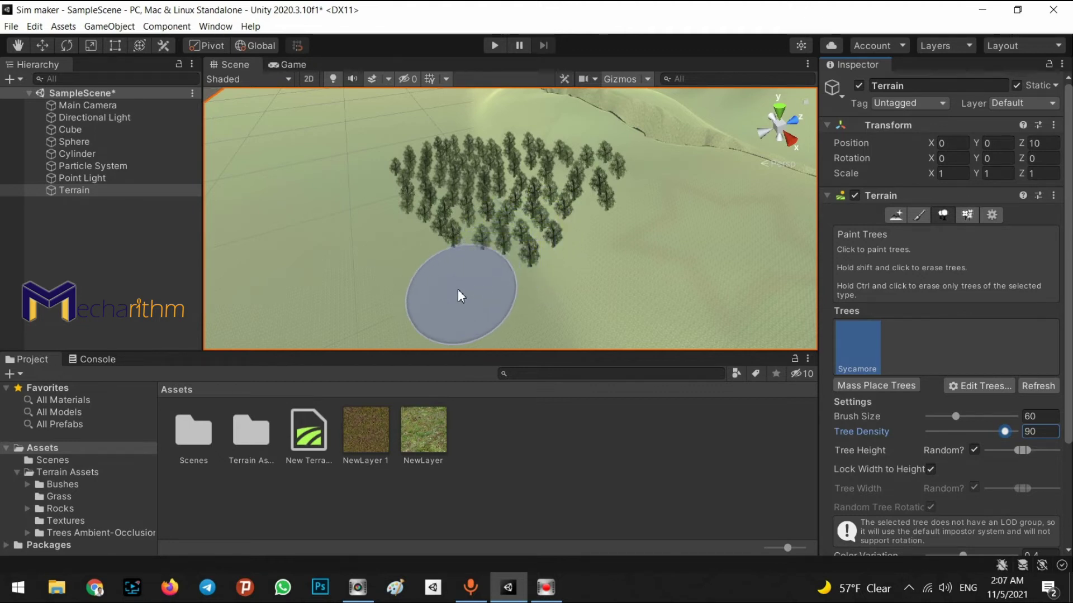
click(429, 293)
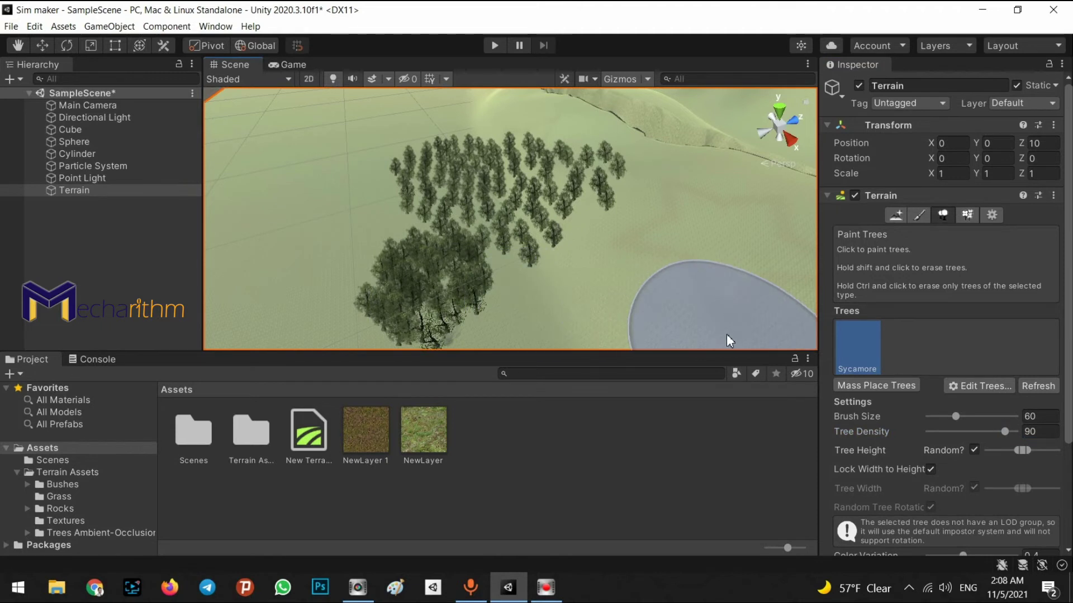
Lower tree density to 17 and scatter sparse Sycamores below and beside the grove
drag(959, 431, 936, 434)
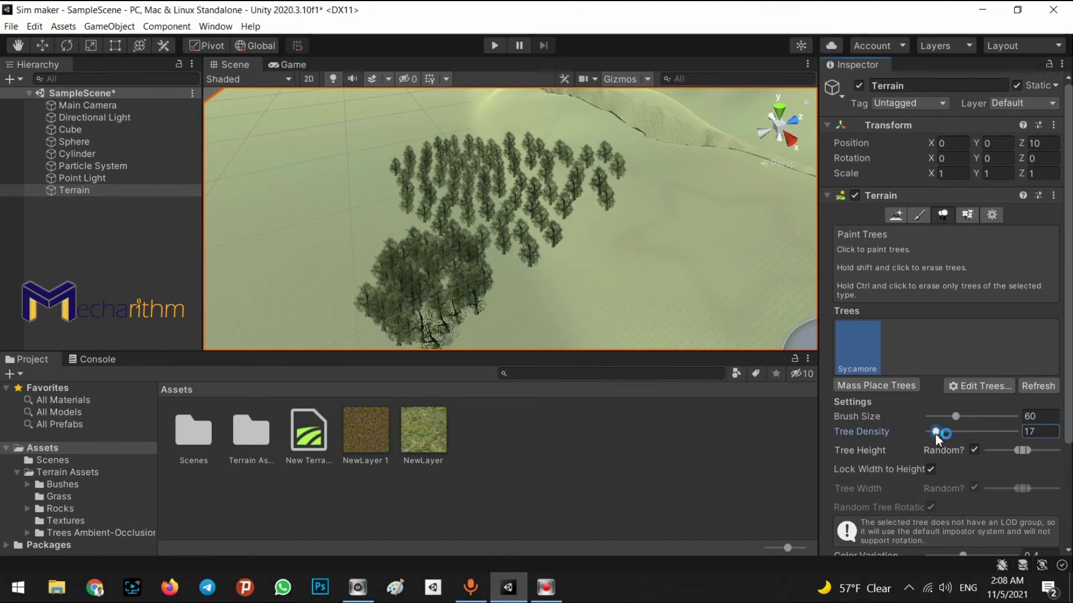
click(437, 308)
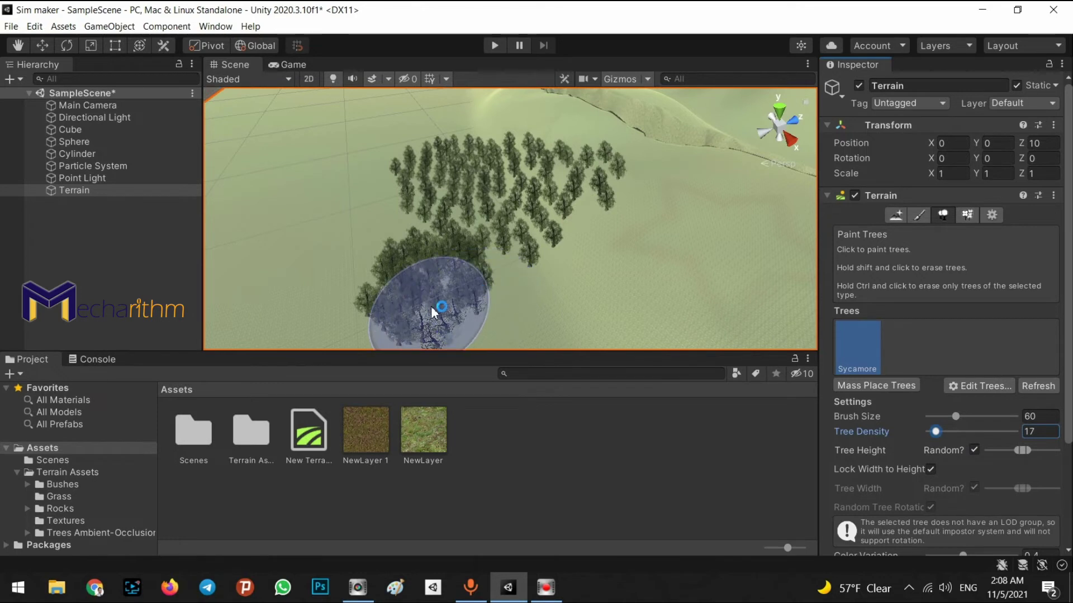
mouse_move(440, 279)
mouse_down()
mouse_move(433, 317)
mouse_move(434, 307)
mouse_up()
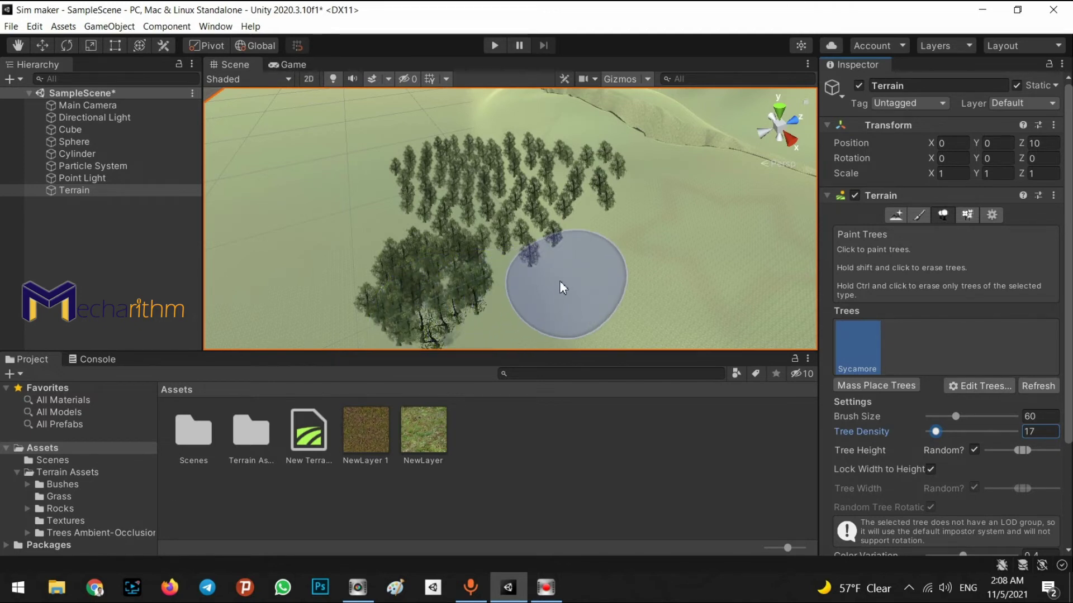
click(553, 314)
mouse_move(642, 274)
right_down()
mouse_move(632, 289)
mouse_move(525, 307)
right_up()
mouse_move(363, 210)
mouse_down()
mouse_move(415, 149)
mouse_move(333, 143)
mouse_move(269, 180)
mouse_move(257, 243)
mouse_move(365, 258)
mouse_up()
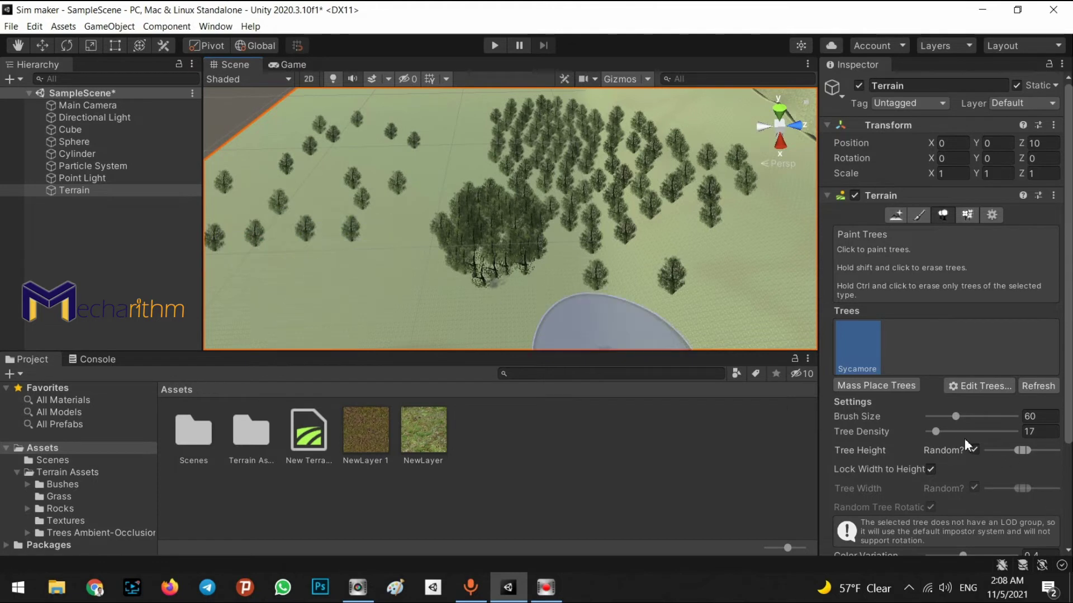
Raise tree density to 98 and paint dense Sycamore clumps and a thick band
drag(945, 434, 1012, 433)
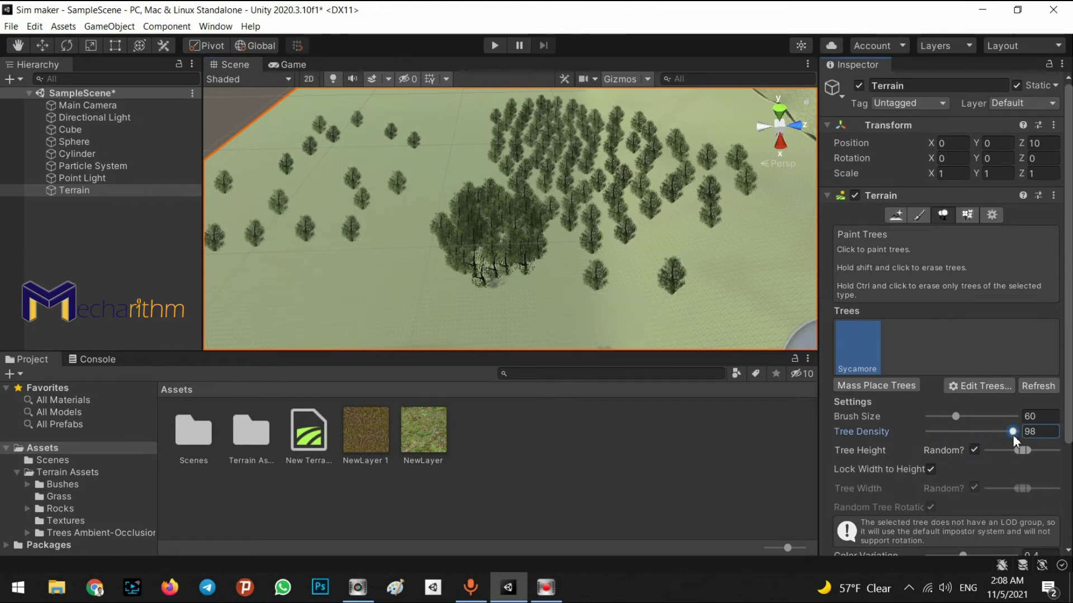
right_drag(648, 187, 560, 196)
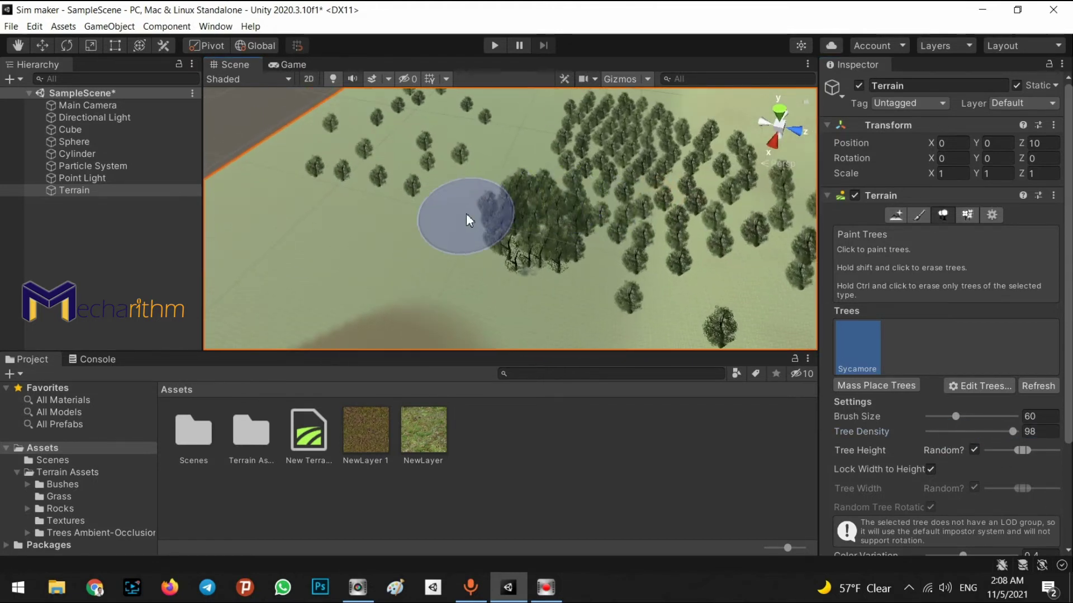
click(361, 237)
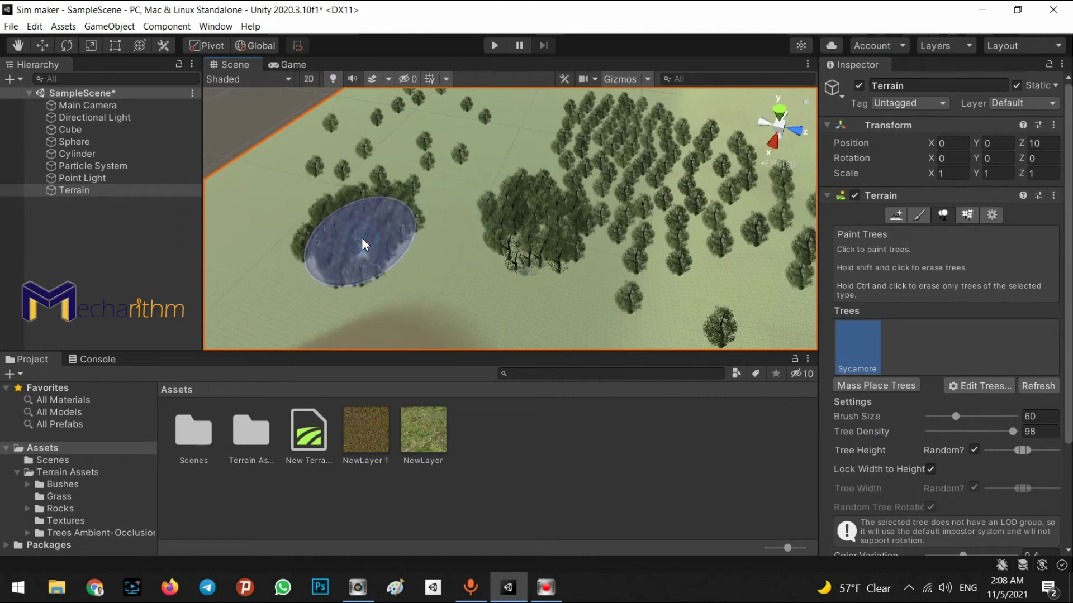
mouse_move(424, 266)
mouse_down()
mouse_move(448, 273)
mouse_move(467, 196)
mouse_up()
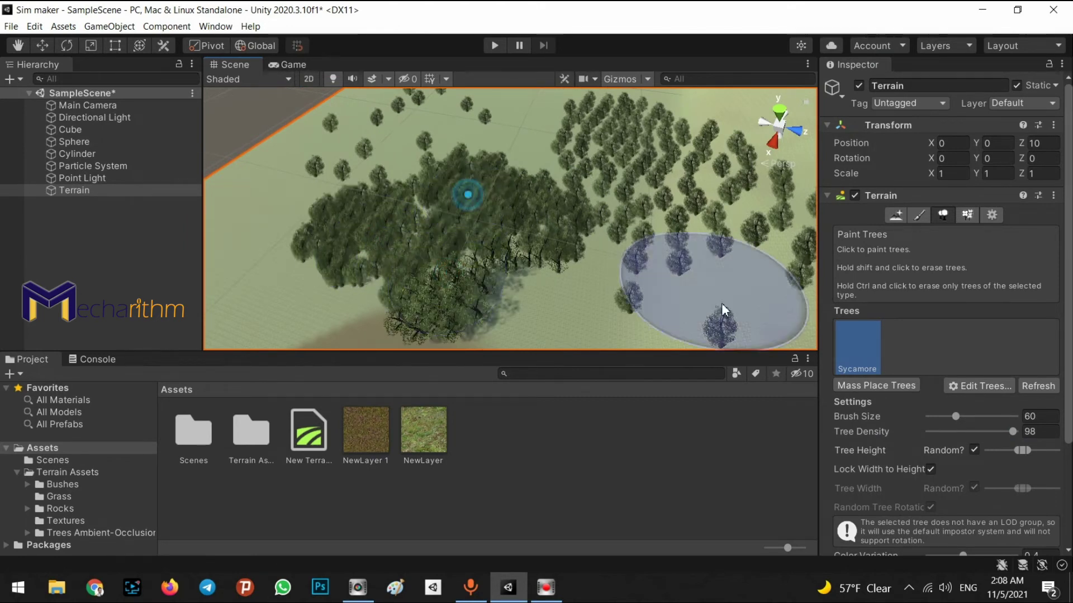
click(974, 386)
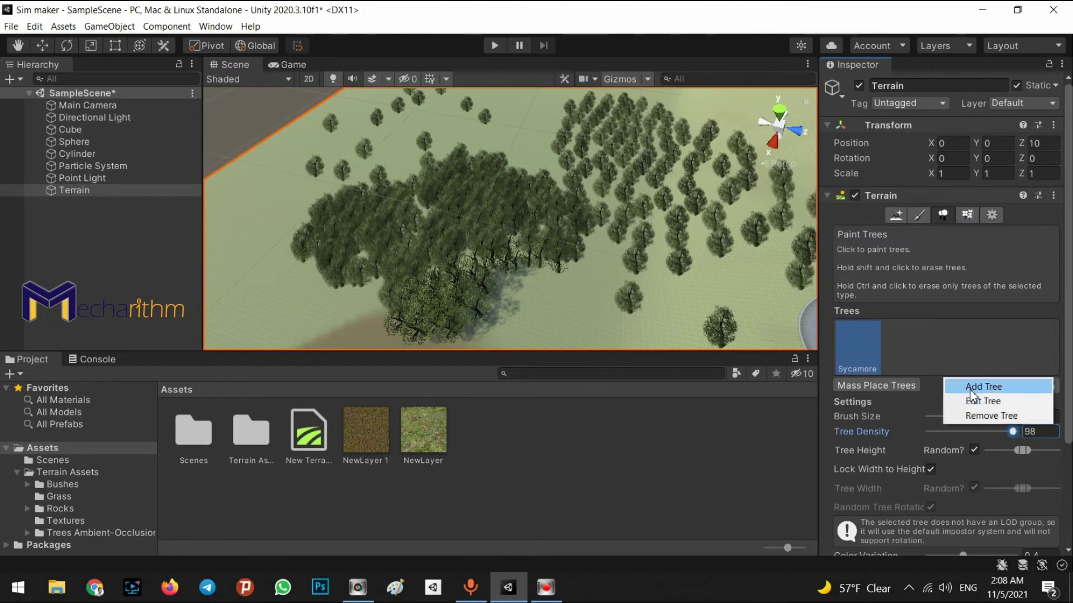
Add Bush2 as a new tree type via Edit Trees > Add Tree
click(982, 387)
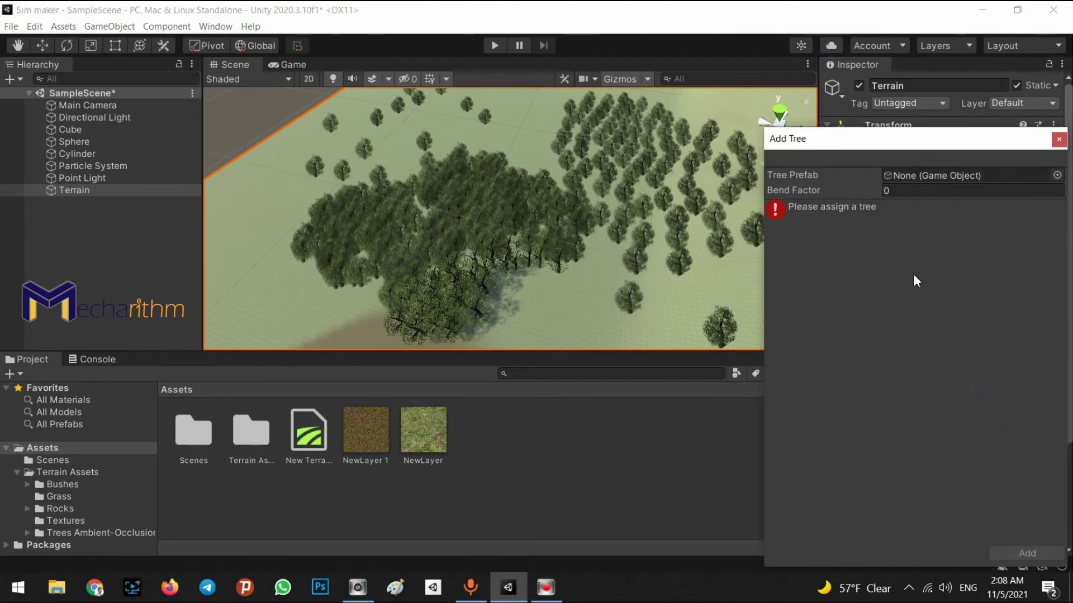
click(1059, 175)
double_click(580, 237)
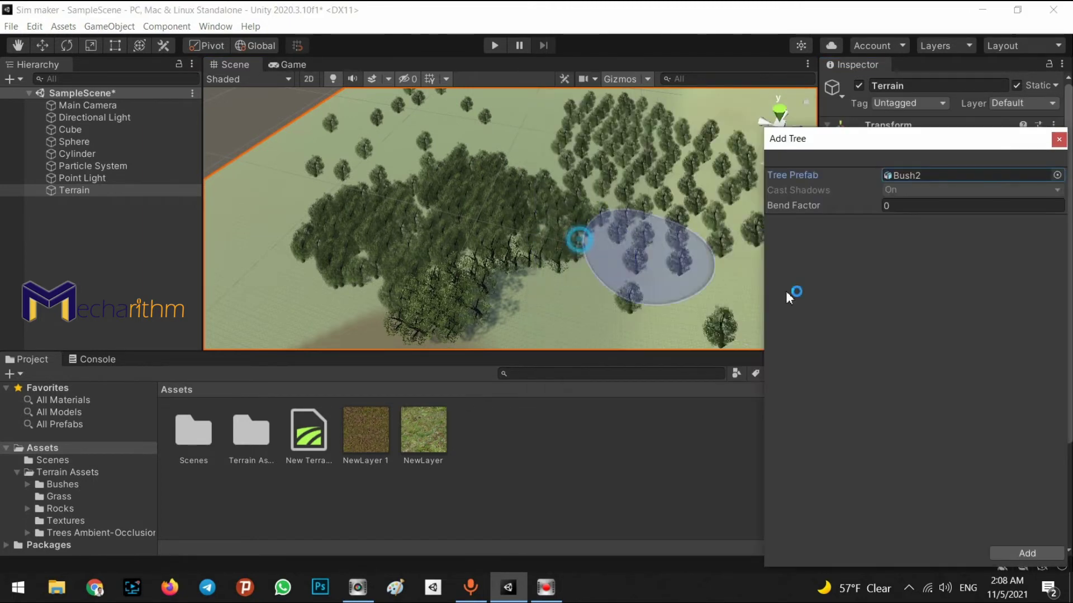
click(1048, 560)
Select Bush2 and paint bushes across the terrain
right_drag(478, 208, 594, 214)
click(917, 352)
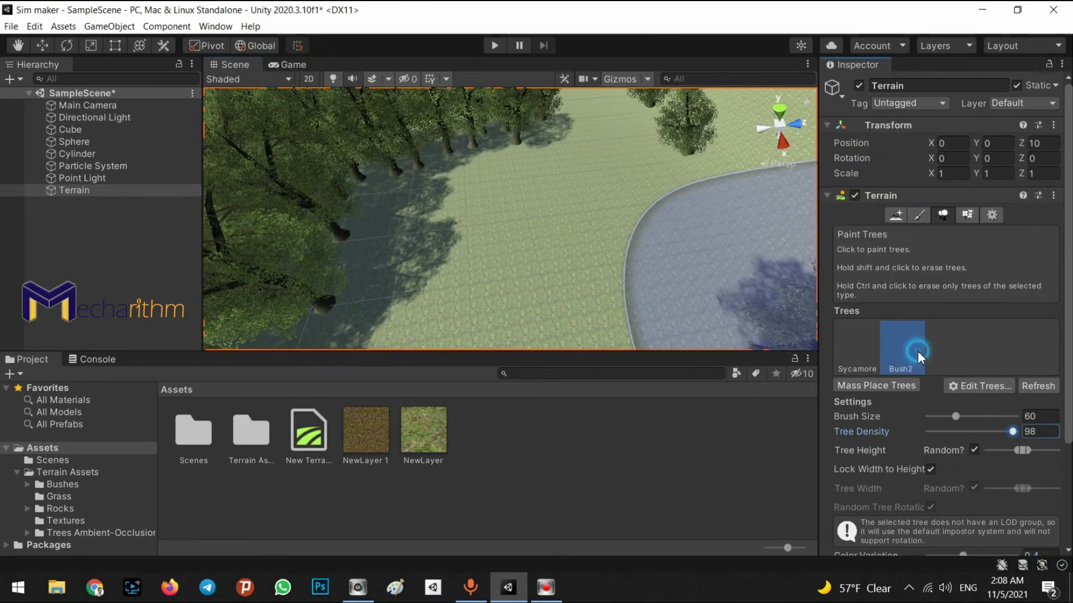
mouse_move(528, 203)
mouse_down()
mouse_move(615, 166)
mouse_move(517, 139)
mouse_up()
mouse_move(517, 139)
right_down()
mouse_move(550, 27)
mouse_move(577, 580)
right_up()
key(w)
mouse_move(578, 579)
alt+mouse_down()
mouse_move(538, 535)
mouse_move(603, 584)
mouse_move(589, 82)
mouse_move(1041, 370)
alt+mouse_up()
scroll(972, 442, down, 3)
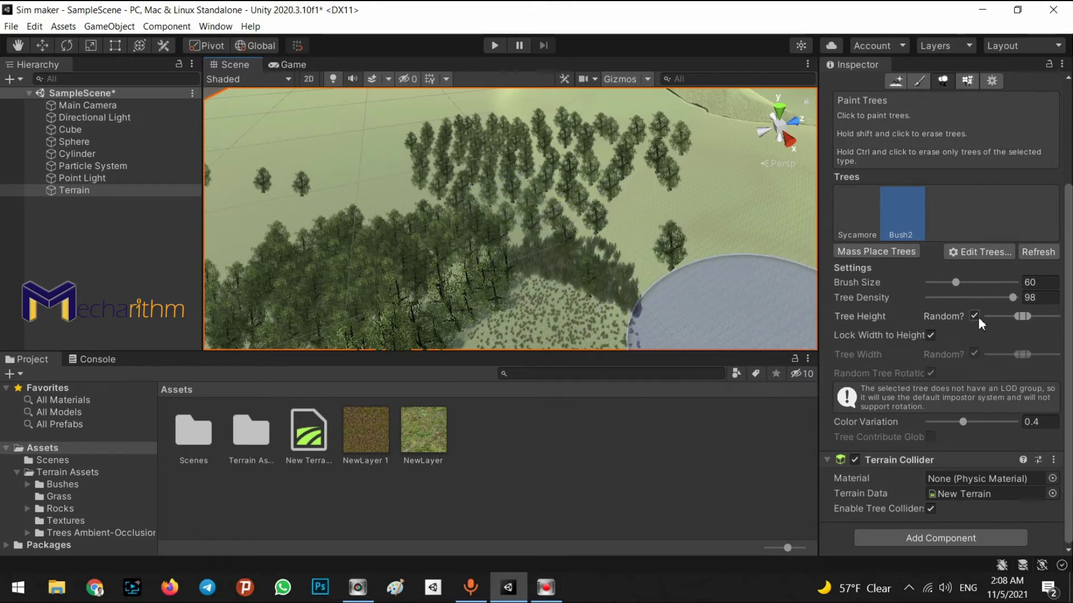
right_drag(503, 164, 307, 116)
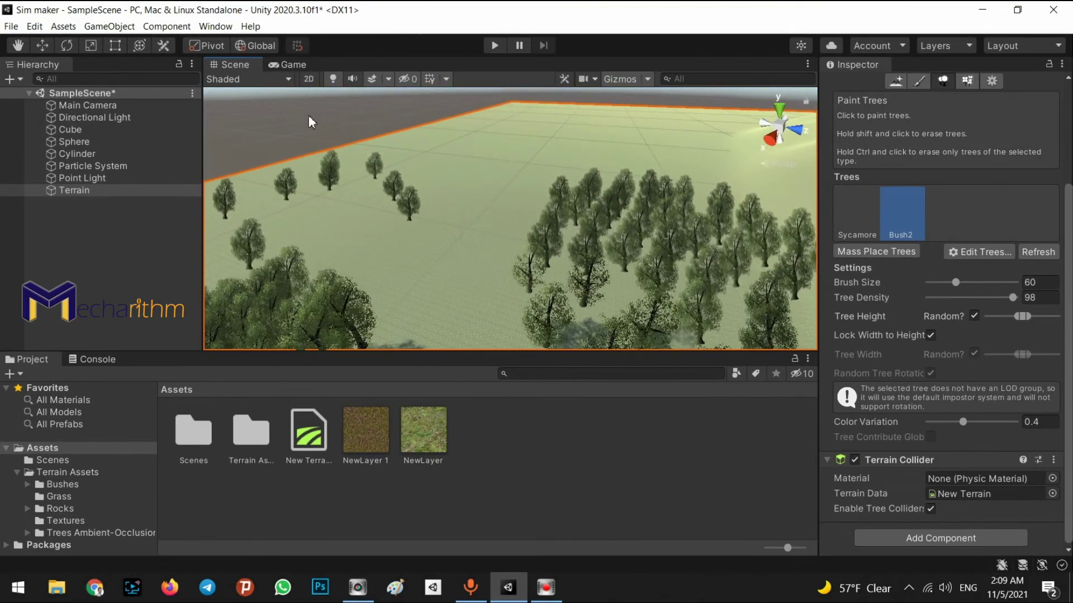
Turn off Random Tree Height, set a fixed height of 0.5, and paint half-height bushes
click(975, 317)
click(1039, 316)
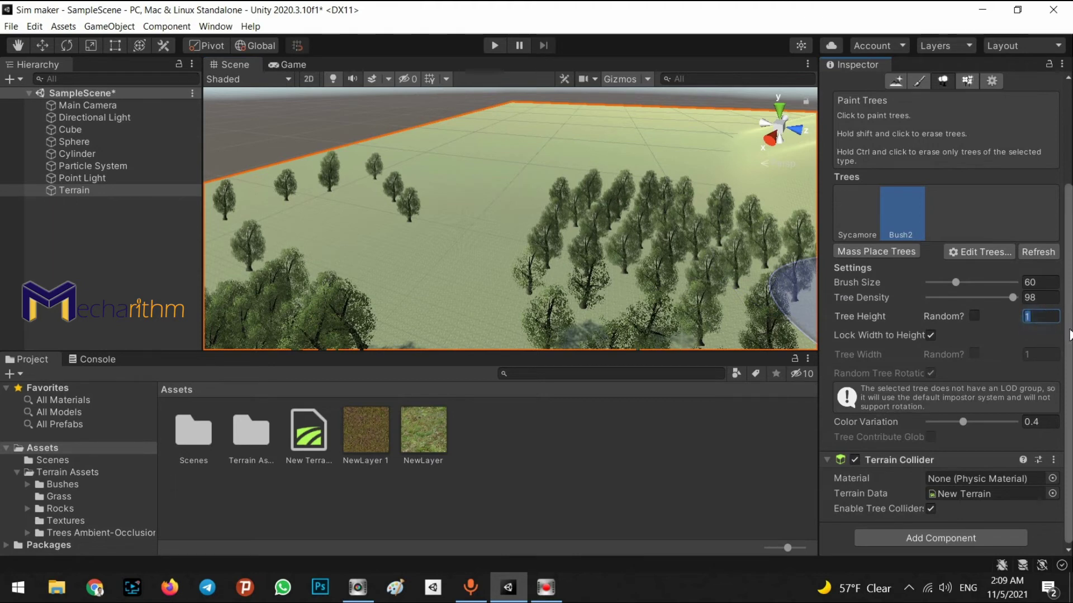
text(0.)
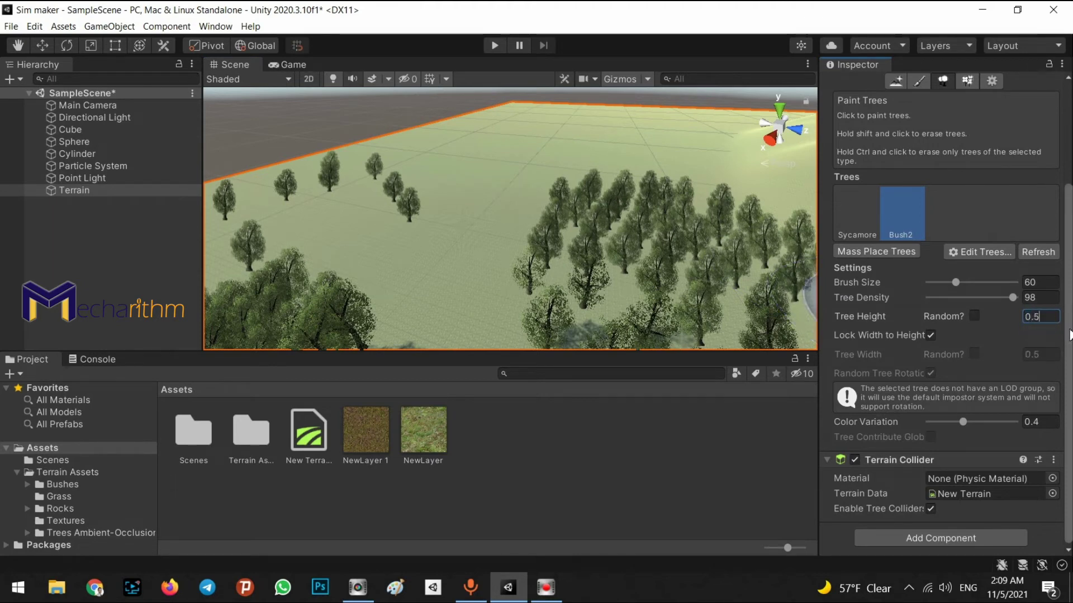
text(5)
mouse_move(469, 280)
mouse_down()
mouse_move(545, 224)
mouse_move(387, 280)
mouse_up()
key(w)
mouse_move(495, 214)
right_down()
mouse_move(471, 177)
mouse_move(423, 210)
right_up()
alt+drag(423, 210, 767, 144)
right_drag(767, 144, 366, 242)
mouse_move(365, 243)
alt+mouse_down()
mouse_move(322, 237)
mouse_move(346, 235)
alt+mouse_up()
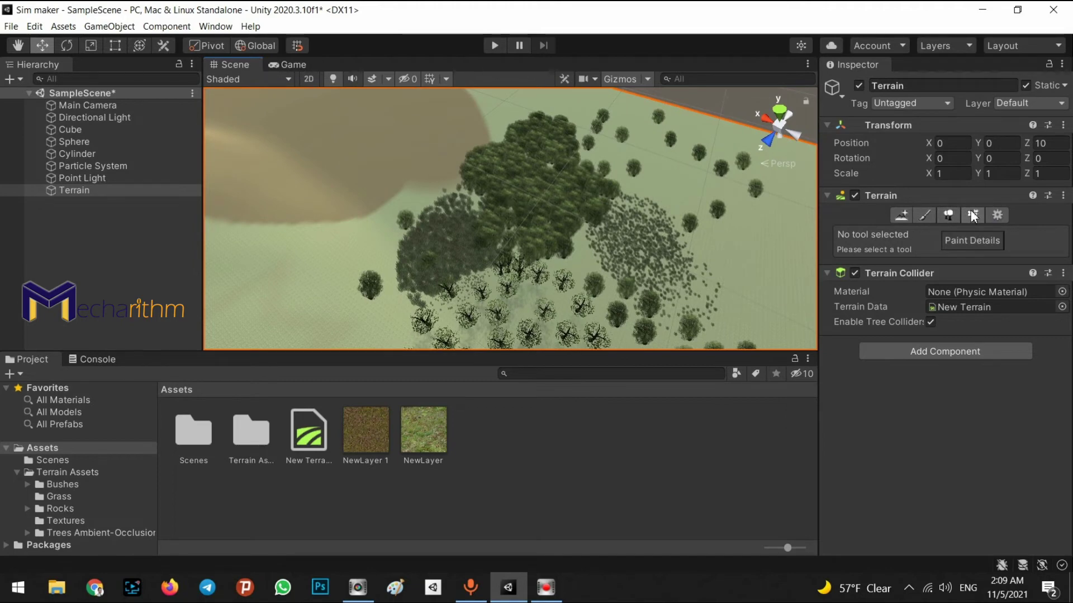
alt+drag(561, 206, 732, 207)
scroll(733, 207, up, 8)
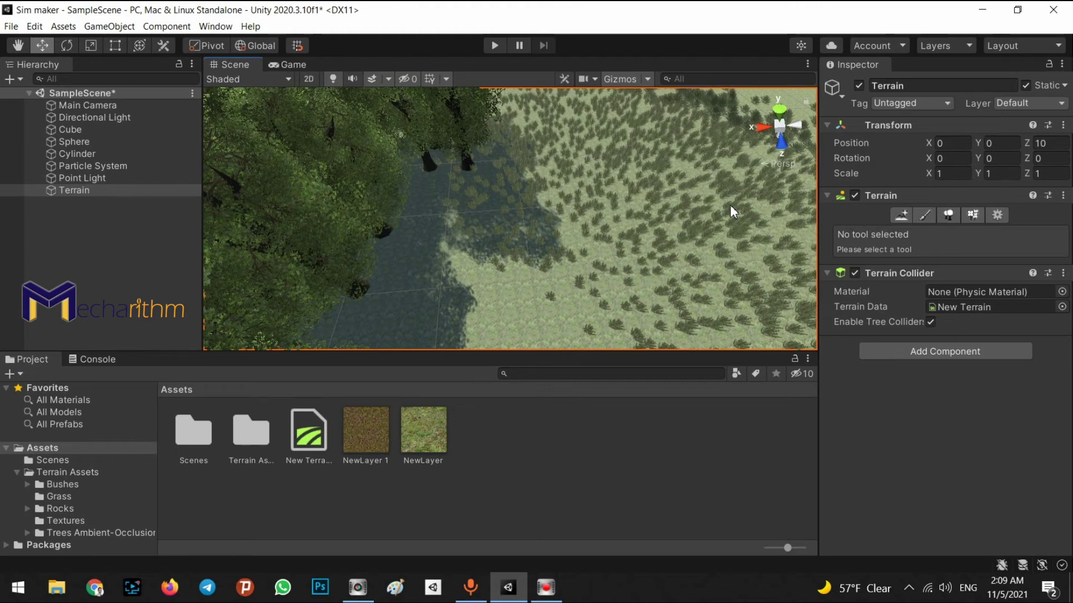
click(972, 215)
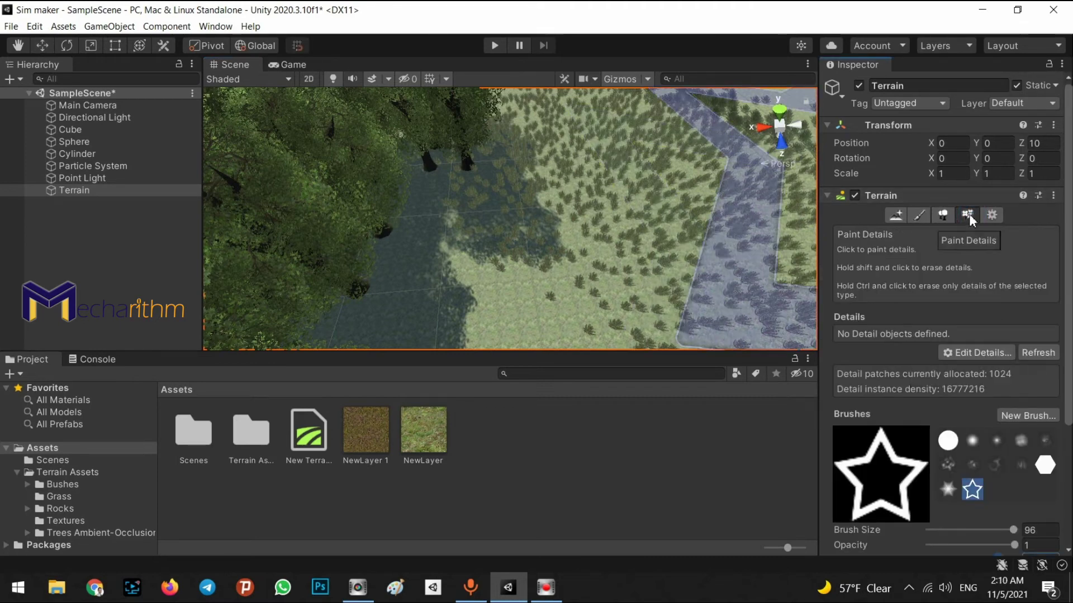
Add a grass detail via Edit Details > Add Grass Texture, choosing the 'grass' texture
click(981, 354)
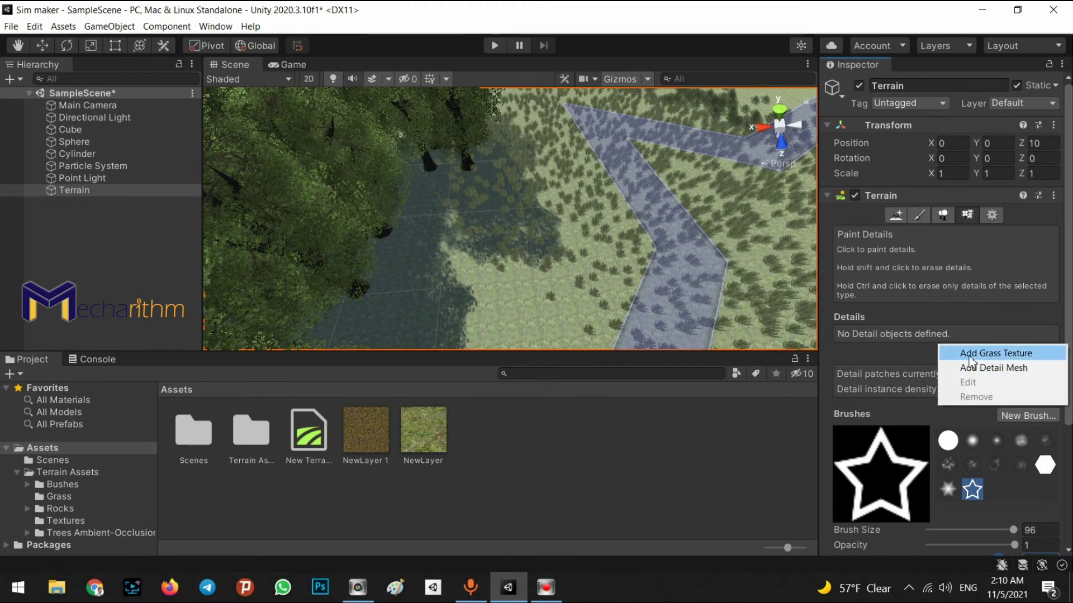
click(970, 355)
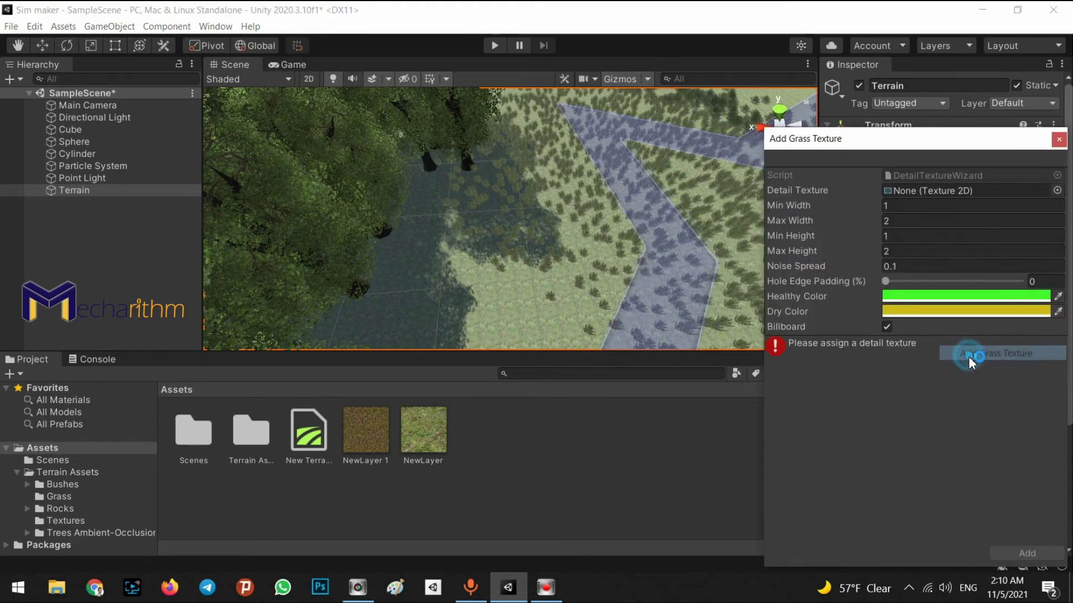
click(1056, 191)
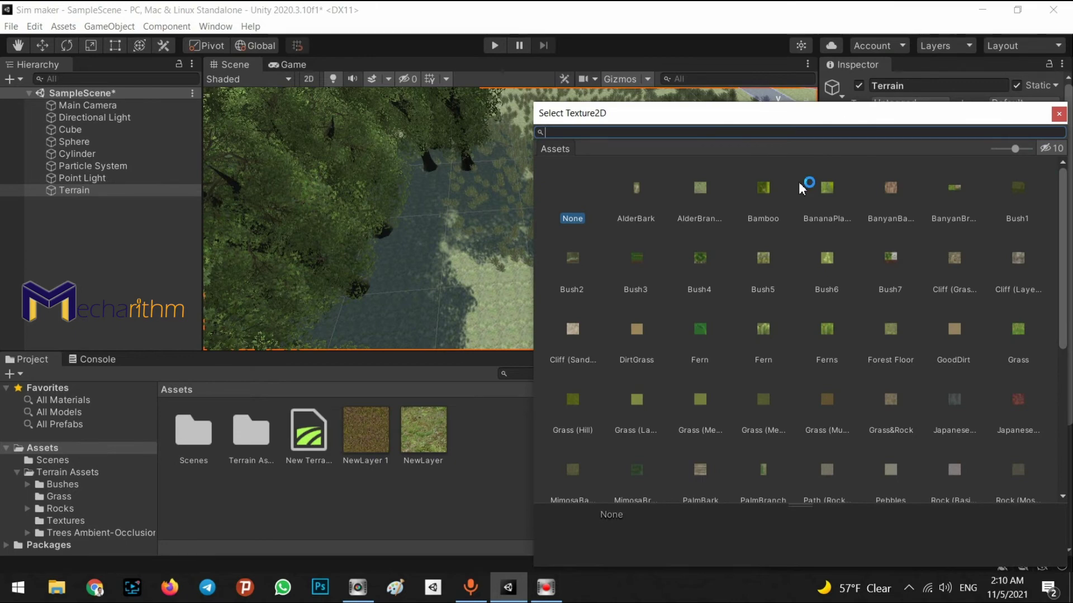
text(gras)
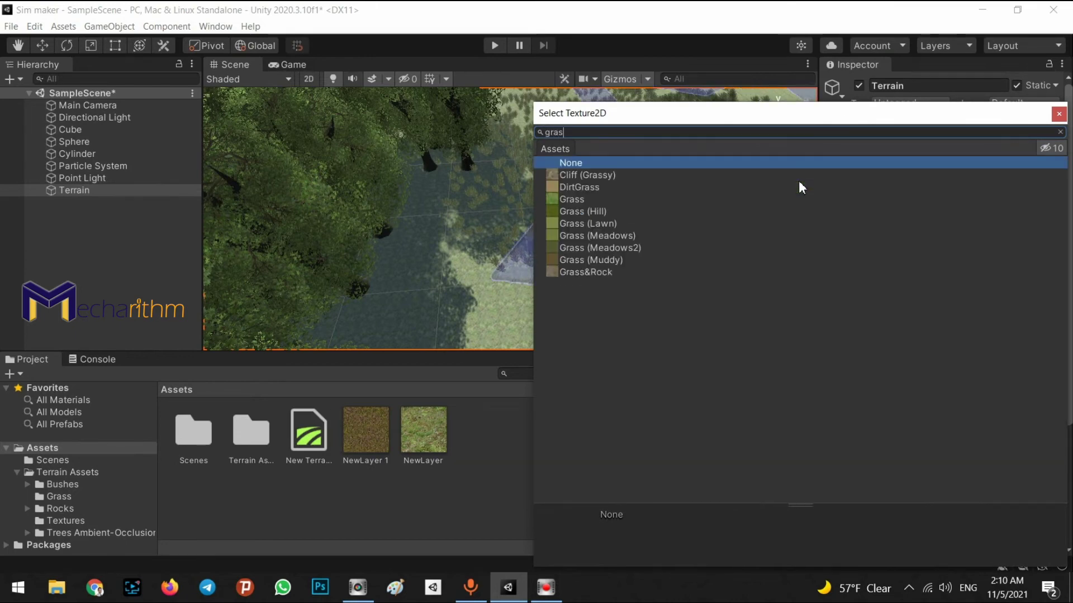
text(s)
click(569, 200)
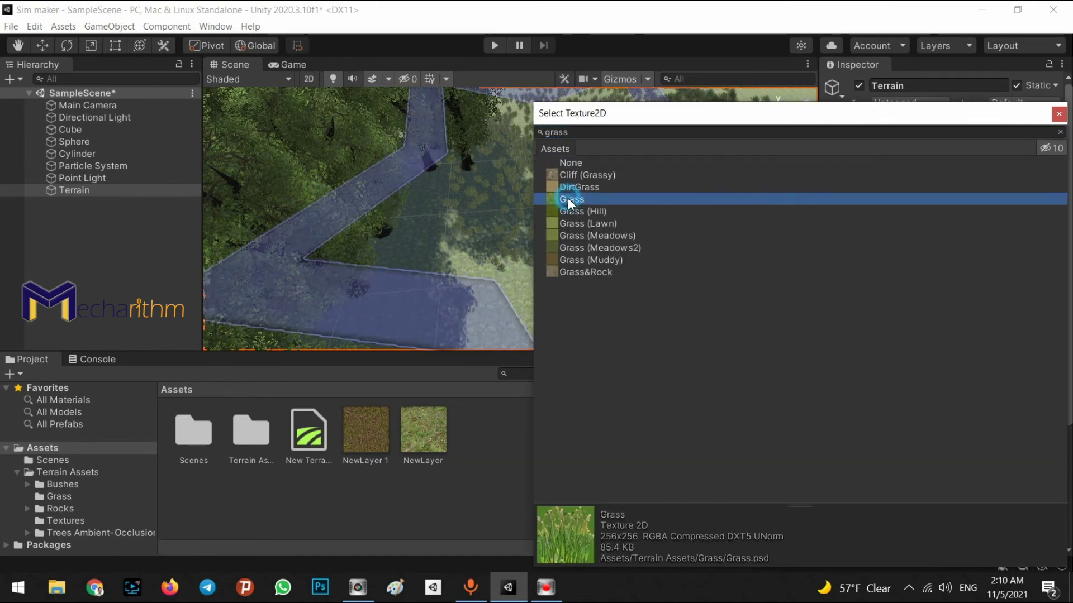
double_click(566, 200)
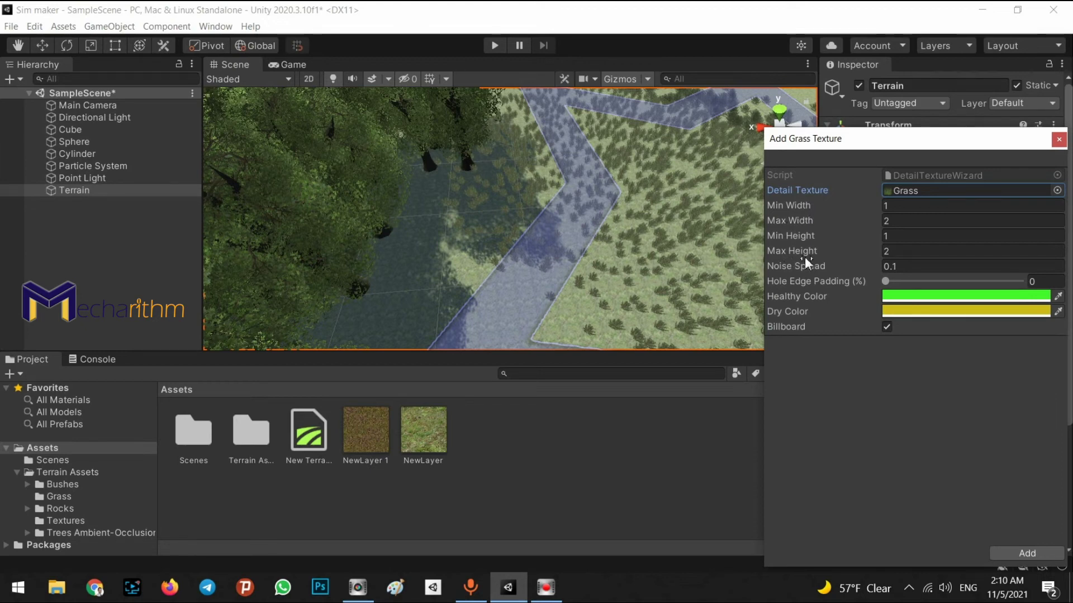
click(1014, 553)
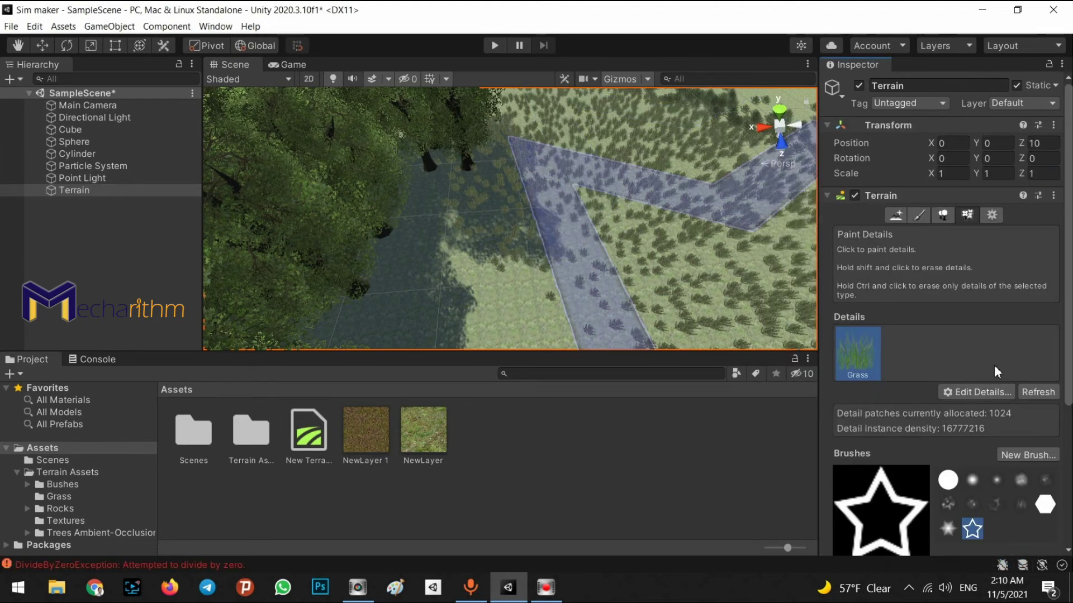
Paint a grass patch on the terrain using the round brush at size 11.7
scroll(1000, 358, down, 3)
click(950, 345)
mouse_move(534, 171)
right_down()
mouse_move(316, 52)
mouse_move(199, 69)
mouse_move(131, 98)
mouse_move(223, 88)
mouse_move(347, 96)
mouse_move(286, 144)
mouse_move(313, 146)
right_up()
drag(969, 432, 961, 434)
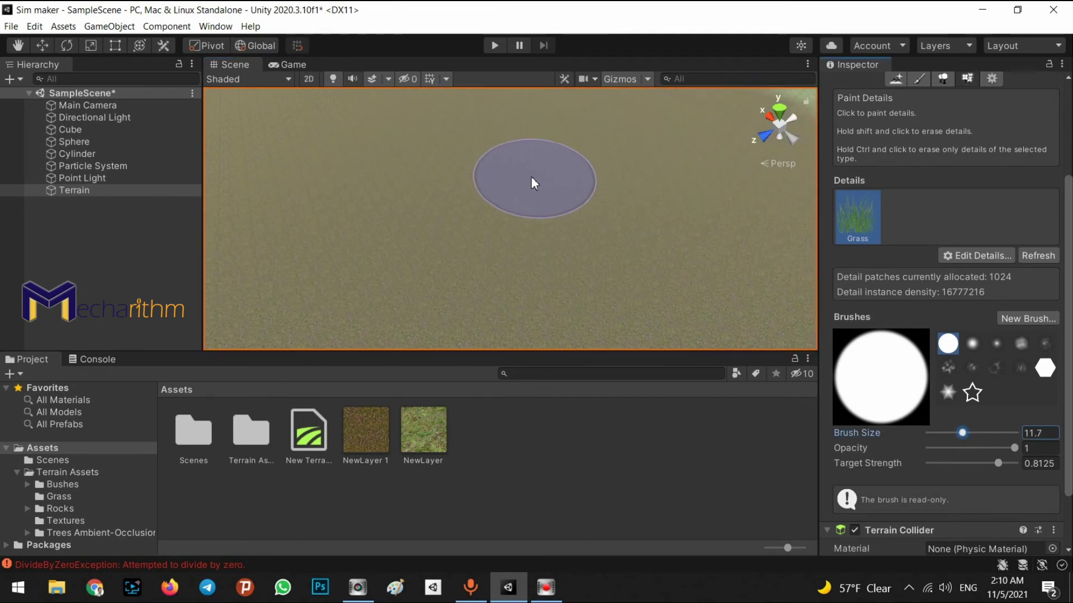
click(524, 212)
mouse_move(602, 210)
mouse_down()
mouse_move(581, 239)
mouse_move(505, 261)
mouse_up()
mouse_move(577, 190)
alt+mouse_down()
mouse_move(601, 148)
mouse_move(585, 73)
alt+mouse_up()
right_drag(587, 77, 551, 107)
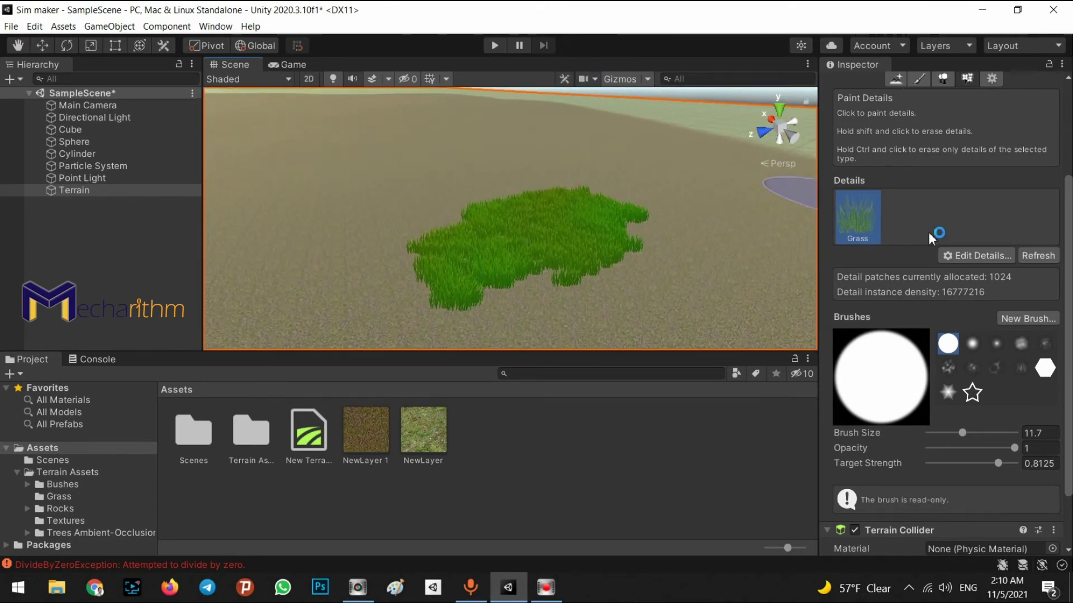
click(986, 255)
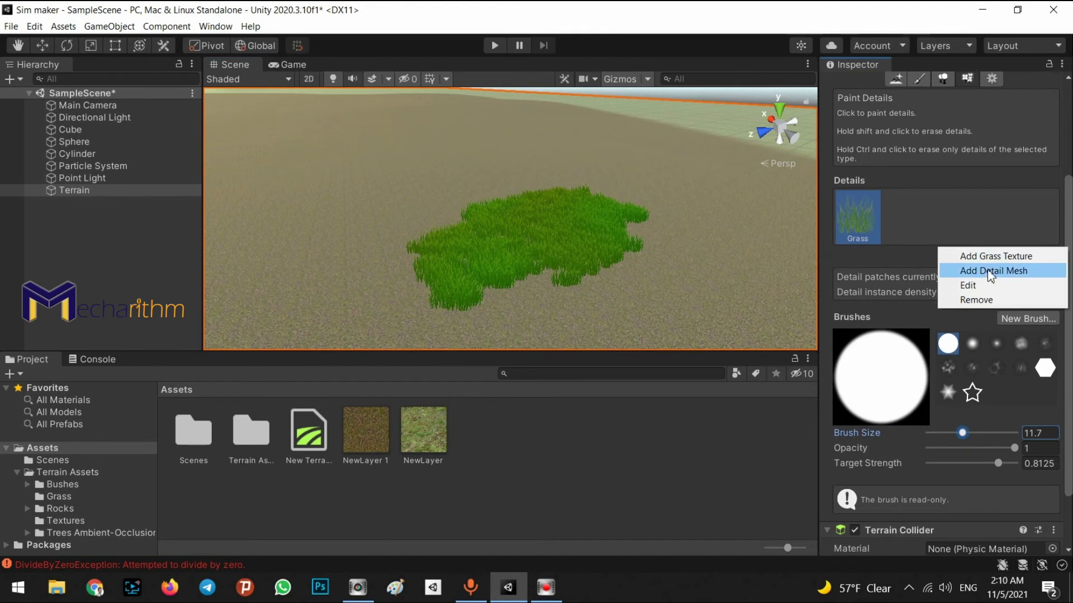
Set the Grass detail's Min Width to 1.5, Max Width to 5, and Max Height to 5
click(983, 285)
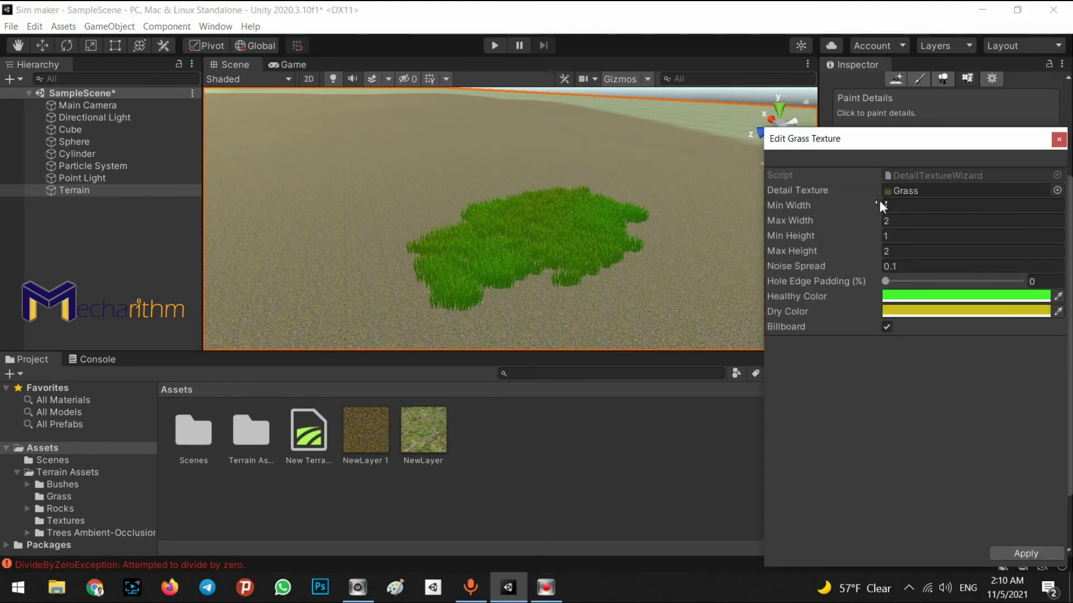
click(896, 206)
text(0.5)
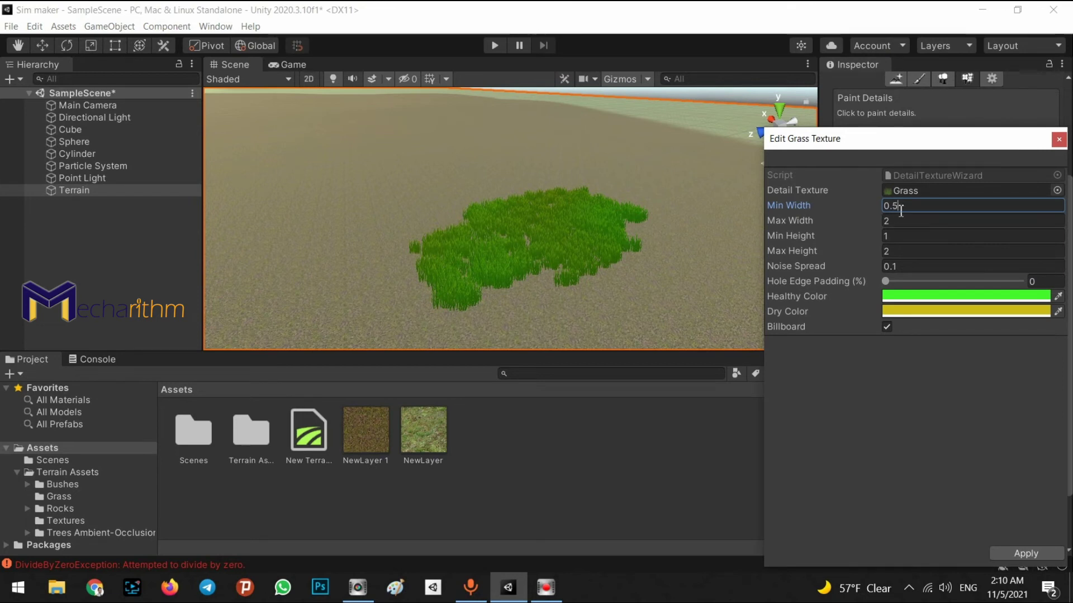
click(888, 206)
text(1)
click(899, 219)
text(5)
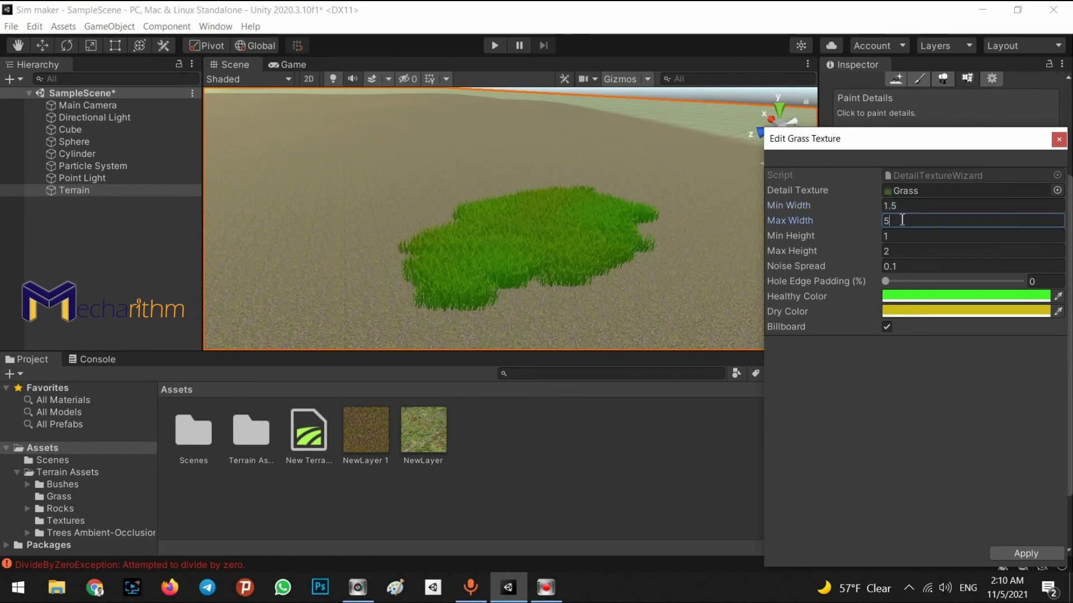
click(904, 251)
text(5)
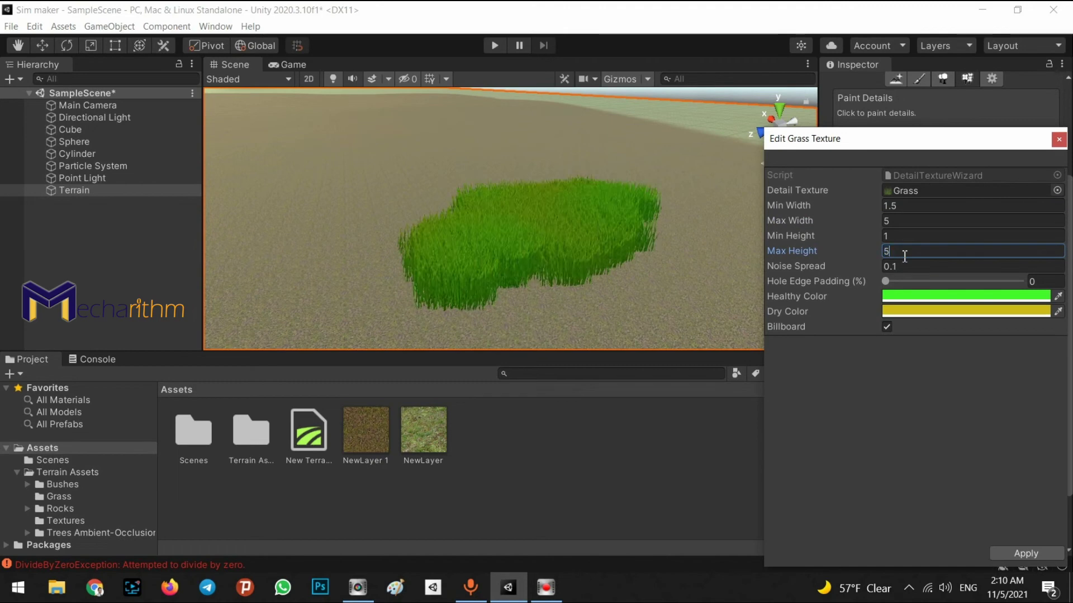
alt+drag(670, 251, 737, 263)
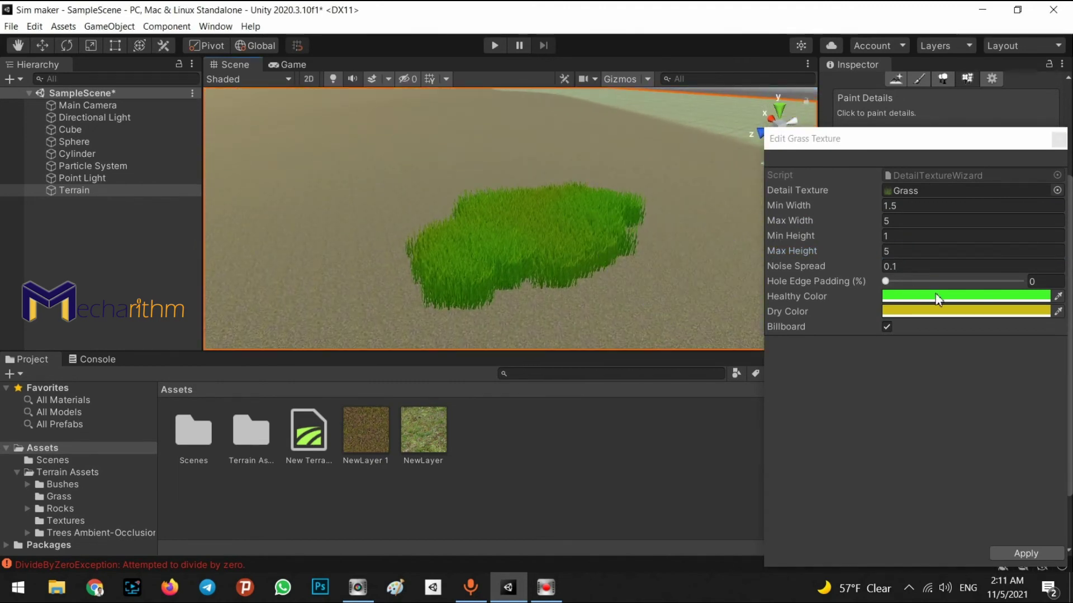
Tint the grass Healthy and Dry colours golden yellow and apply the changes
click(905, 299)
mouse_move(988, 309)
mouse_down()
mouse_move(972, 355)
mouse_move(944, 369)
mouse_move(931, 401)
mouse_move(927, 373)
mouse_move(947, 300)
mouse_move(930, 288)
mouse_move(968, 367)
mouse_move(977, 351)
mouse_move(950, 346)
mouse_move(1022, 377)
mouse_up()
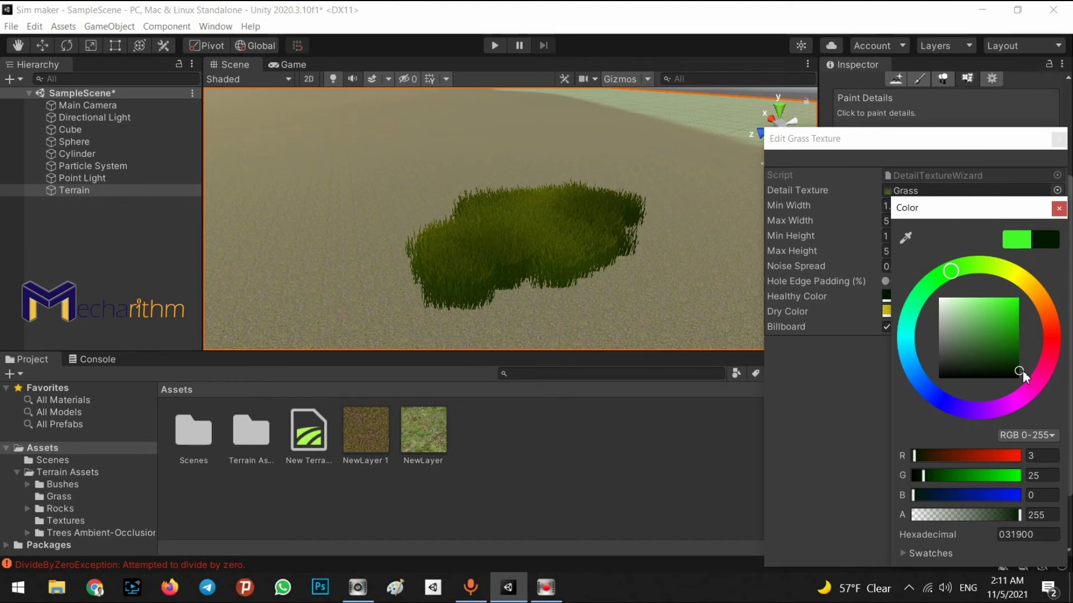
mouse_move(1022, 277)
mouse_down()
mouse_move(1028, 285)
mouse_move(1039, 267)
mouse_up()
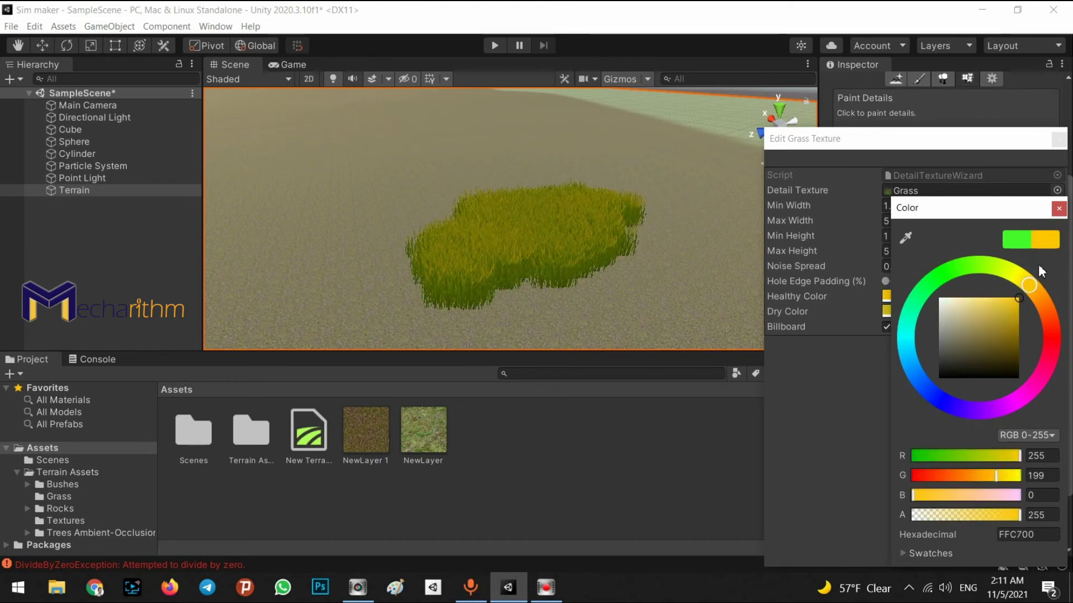
click(1058, 209)
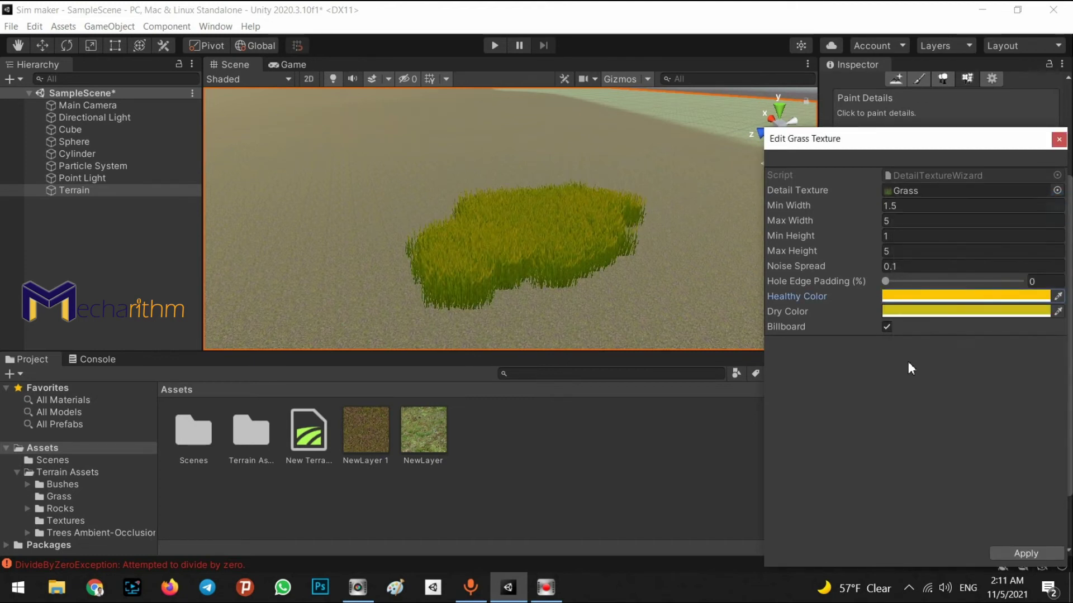
click(1058, 312)
click(1029, 296)
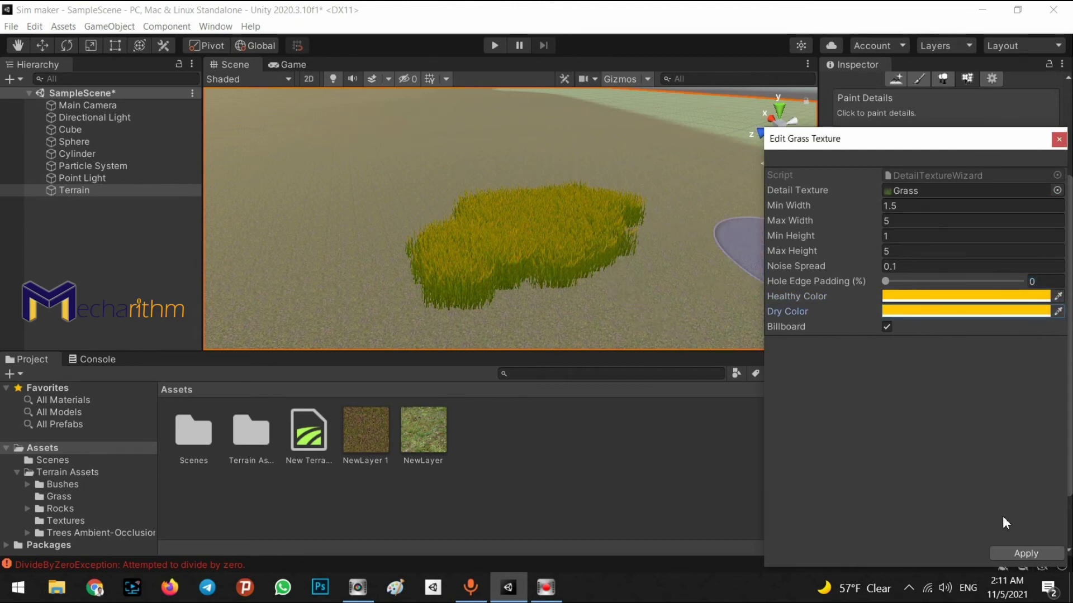
click(1018, 550)
click(960, 253)
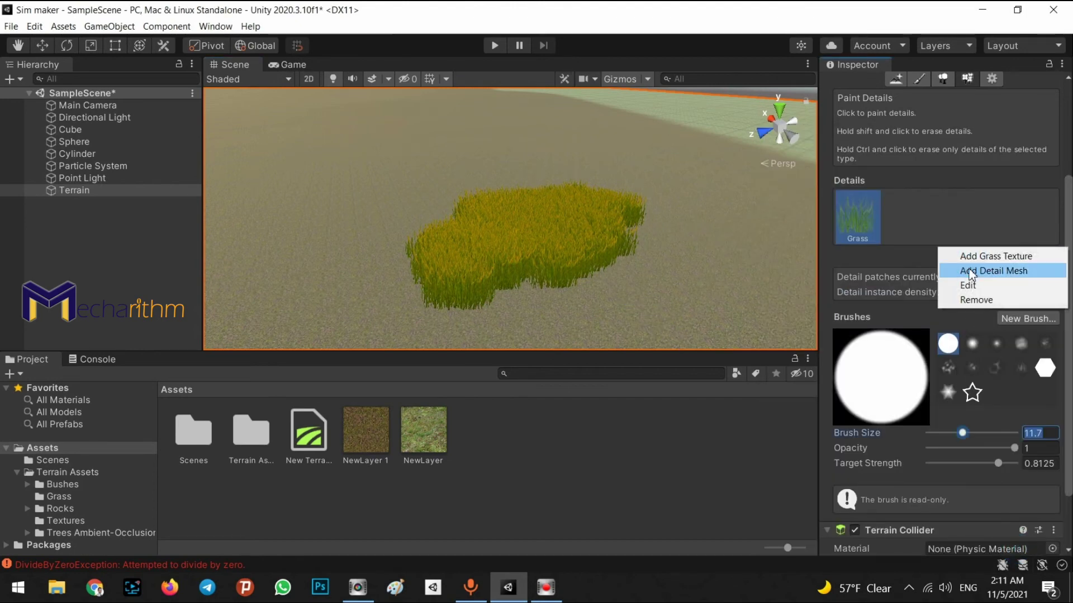
Add Weed3 as a second grass-texture detail and select it for painting
click(972, 255)
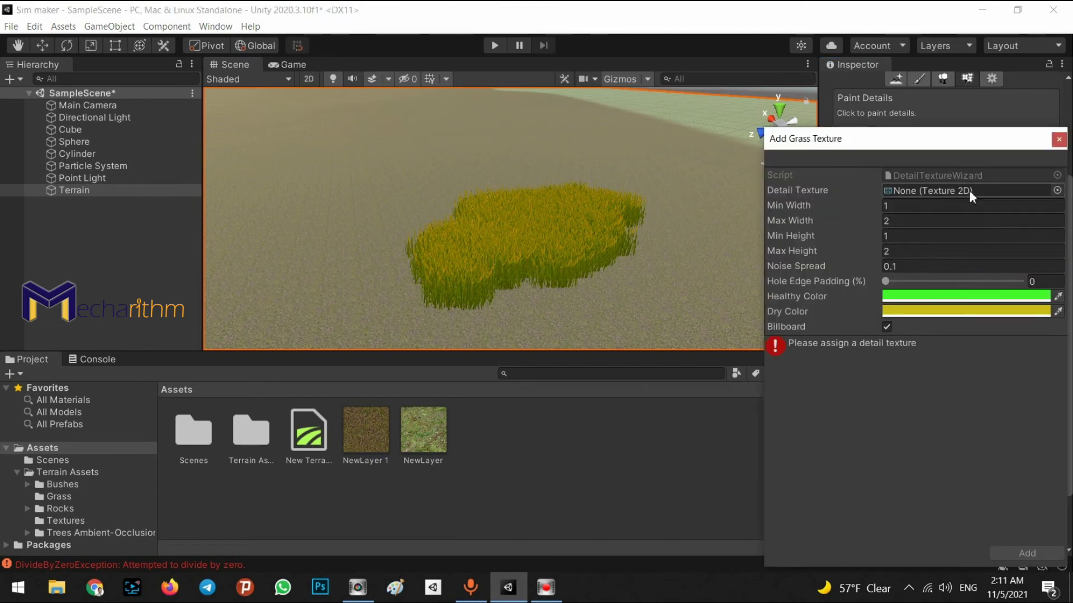
click(1059, 190)
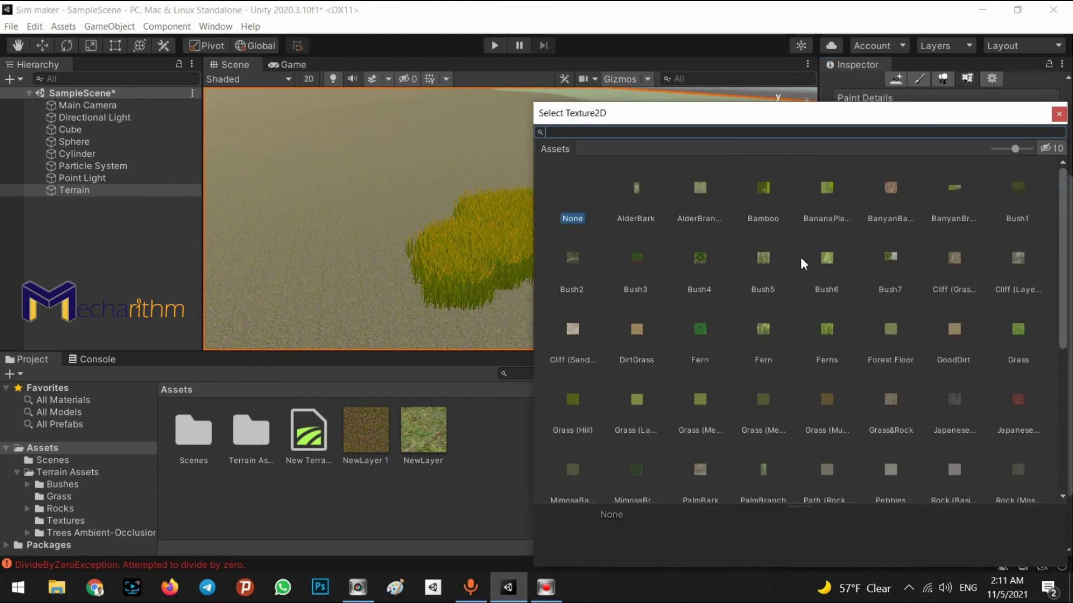
scroll(800, 257, down, 2)
scroll(938, 290, down, 4)
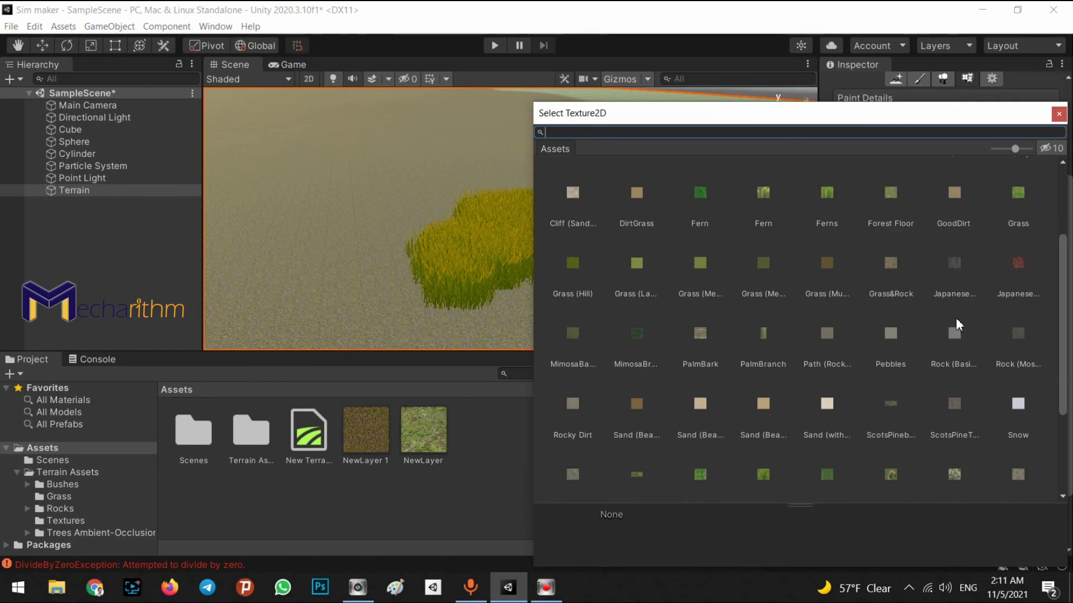
scroll(900, 368, down, 4)
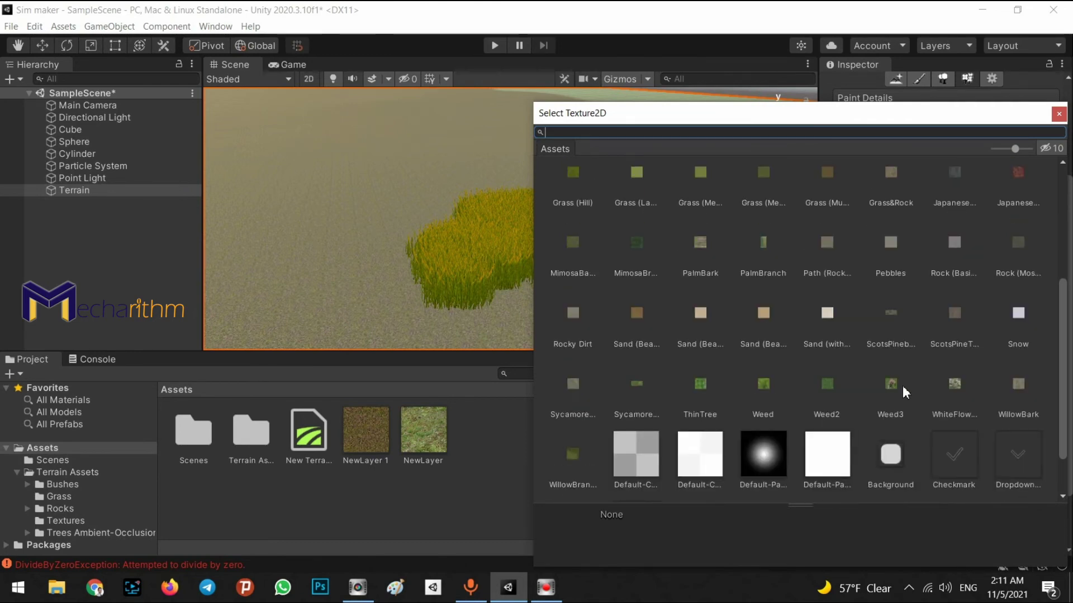
double_click(894, 387)
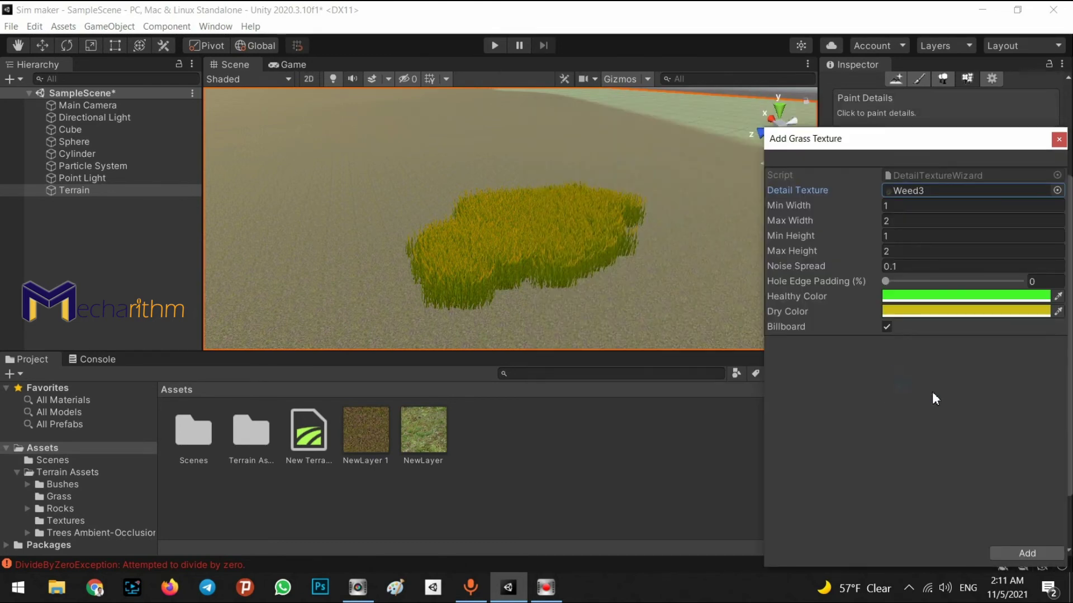
click(1026, 555)
click(911, 229)
right_drag(502, 189, 366, 215)
Paint an initial Weed3 patch, extending it to the right across the terrain
mouse_move(344, 230)
mouse_down()
mouse_move(400, 234)
mouse_move(359, 268)
mouse_move(291, 252)
mouse_up()
mouse_move(443, 187)
right_down()
mouse_move(383, 162)
mouse_move(381, 122)
right_up()
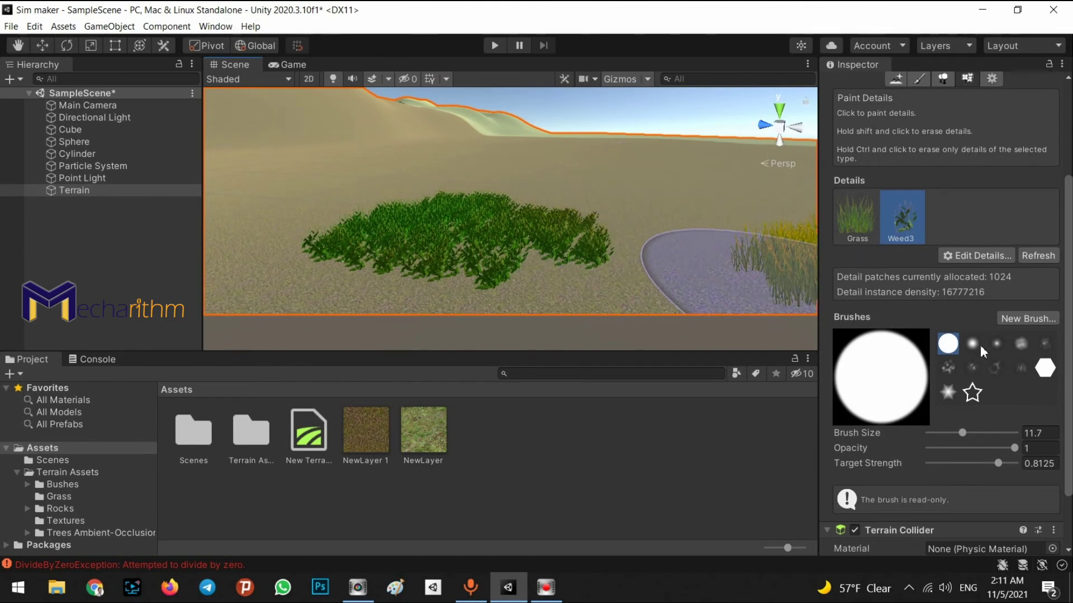
mouse_move(497, 202)
mouse_down()
mouse_move(593, 246)
mouse_move(678, 234)
mouse_up()
mouse_move(677, 235)
right_down()
mouse_move(633, 251)
mouse_move(559, 316)
right_up()
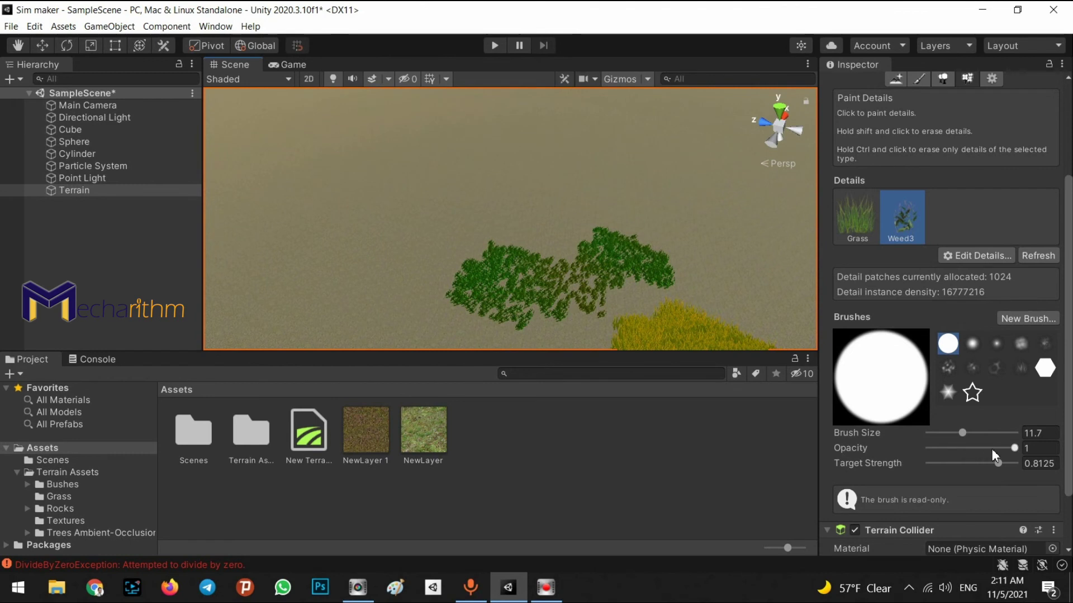
Raise Target Strength to 0.9375 and Brush Size to 89.7, then fill a large weed area
drag(997, 463, 1009, 464)
drag(962, 433, 993, 436)
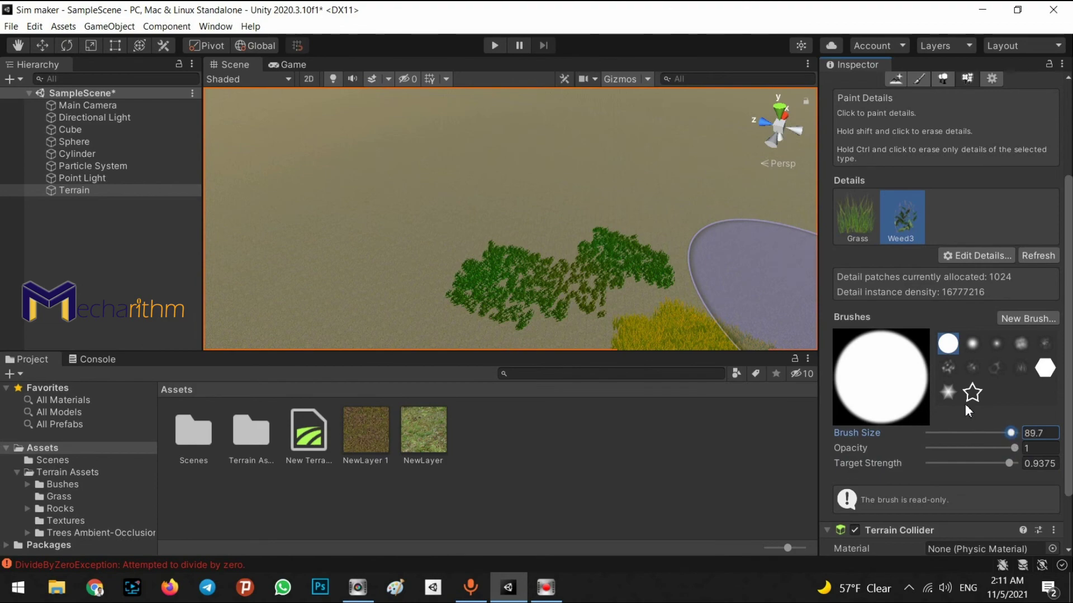
click(486, 195)
mouse_move(528, 153)
right_down()
mouse_move(567, 125)
mouse_move(670, 91)
mouse_move(706, 22)
mouse_move(922, 29)
mouse_move(261, 564)
mouse_move(399, 551)
mouse_move(405, 32)
mouse_move(493, 125)
mouse_move(420, 197)
right_up()
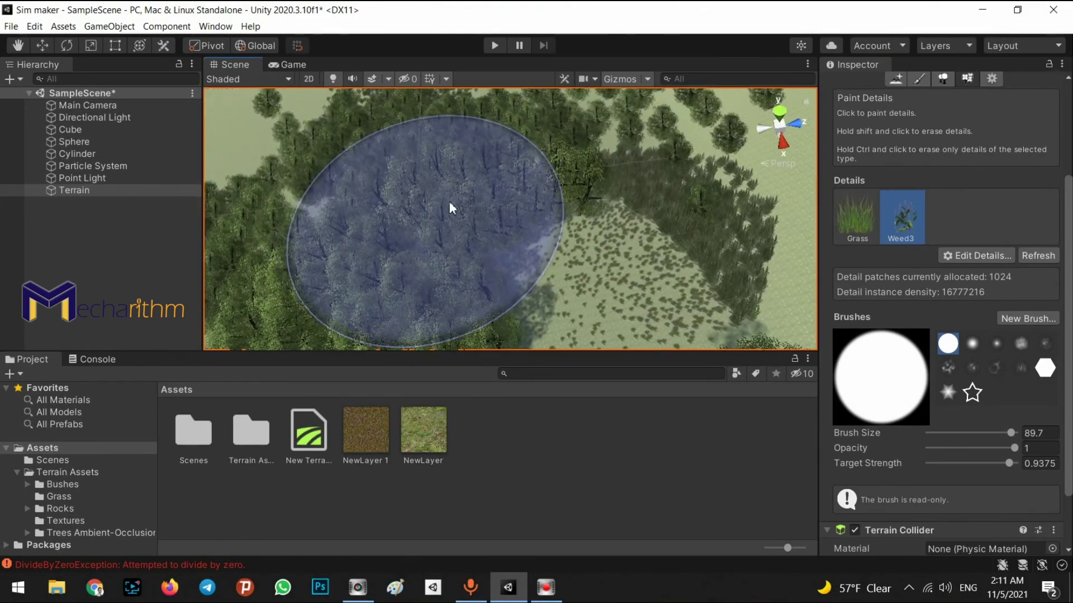
right_drag(467, 227, 500, 300)
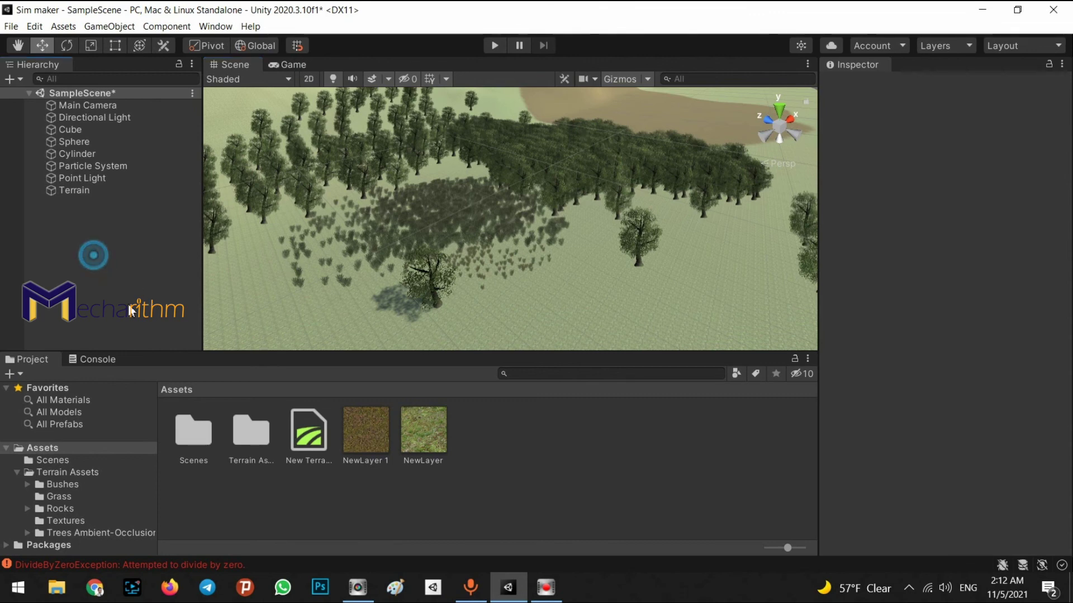
Open Terrain Assets > Trees Ambient-Occlusion and drop the Banyan prefab into the scene
double_click(252, 441)
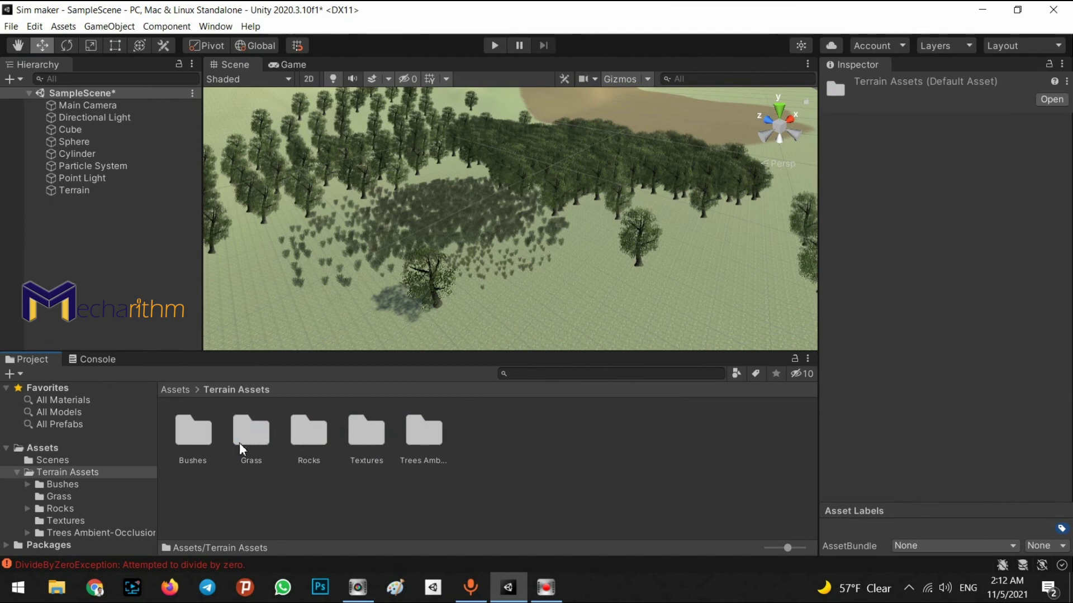
double_click(424, 433)
right_drag(467, 273, 600, 290)
drag(481, 433, 514, 190)
right_drag(605, 177, 627, 78)
key(s)
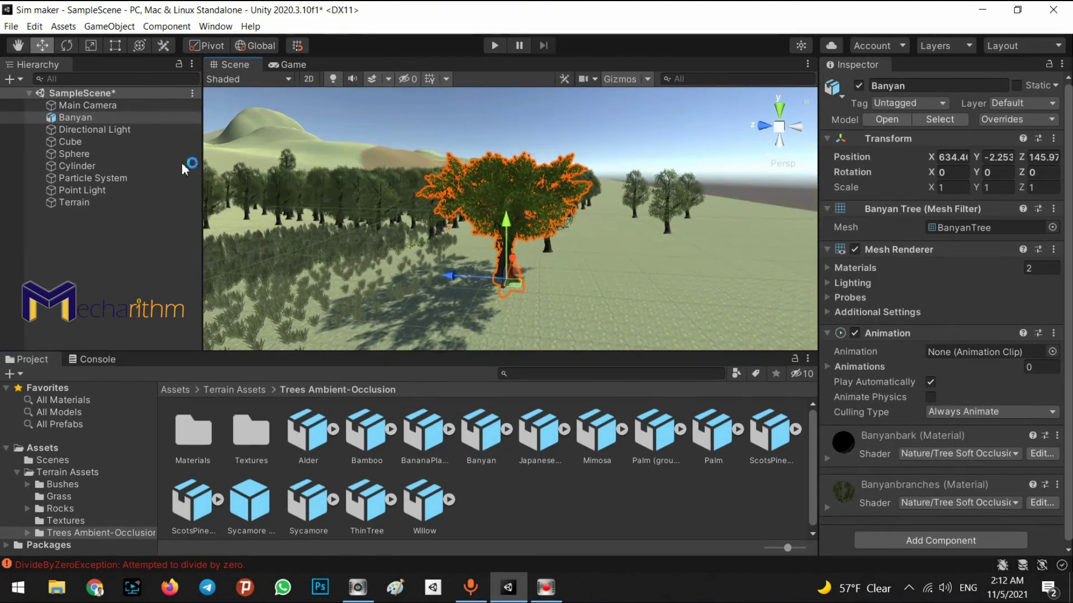
Inspect the Banyan tree up close, then select it in the Hierarchy and delete it
click(42, 119)
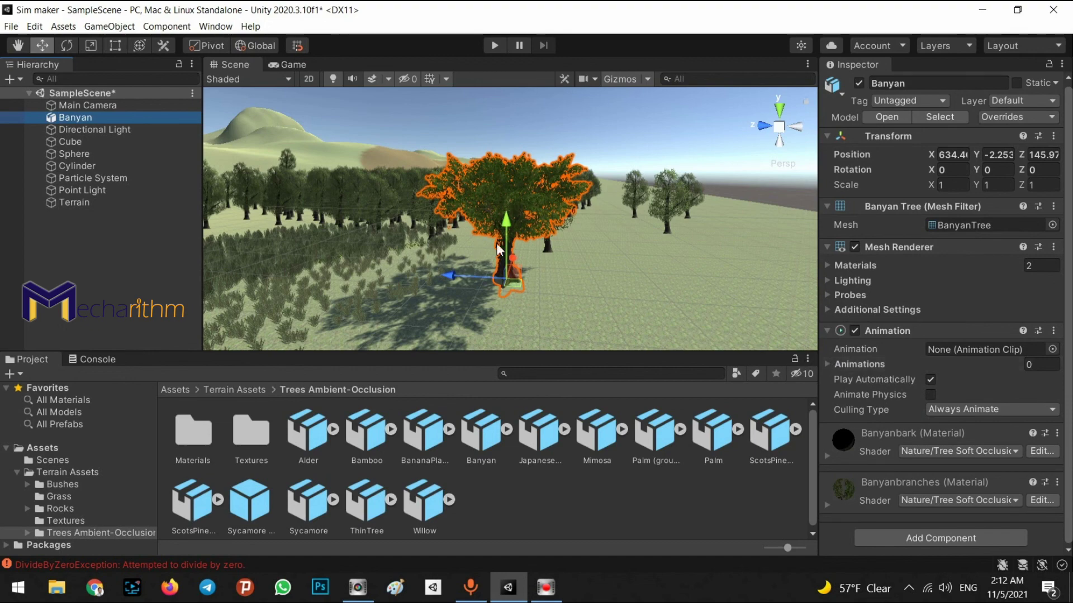
right_drag(426, 268, 296, 309)
key(w)
scroll(296, 309, down, 5)
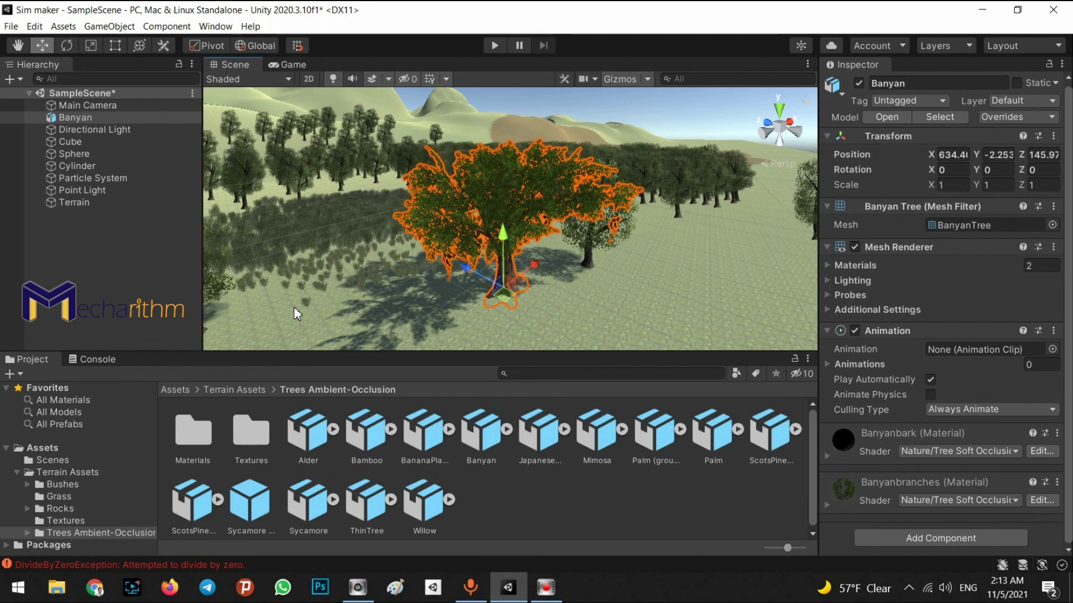
click(59, 120)
key(Delete)
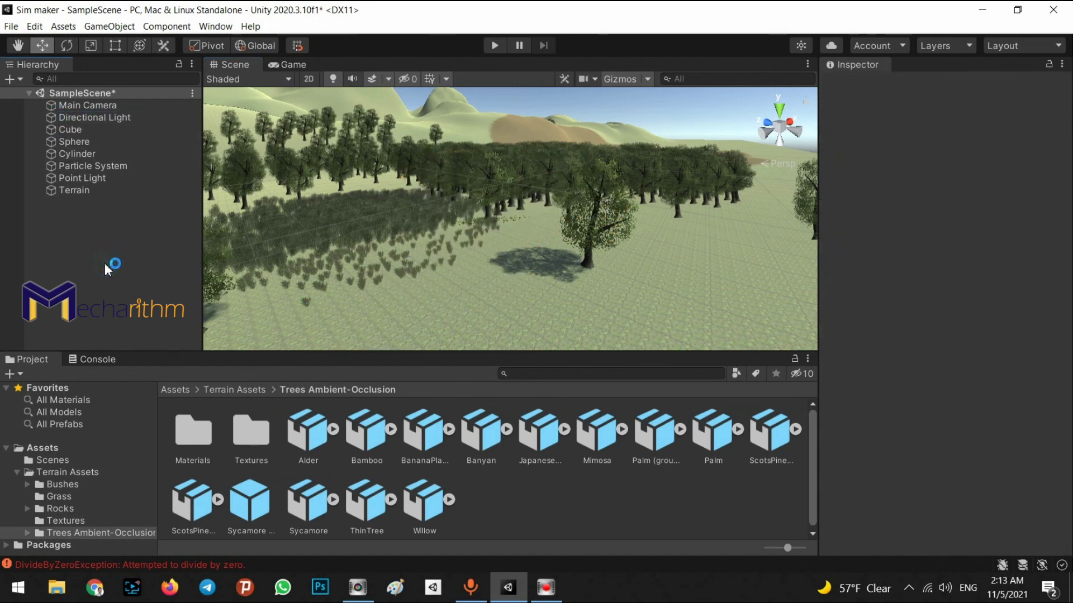